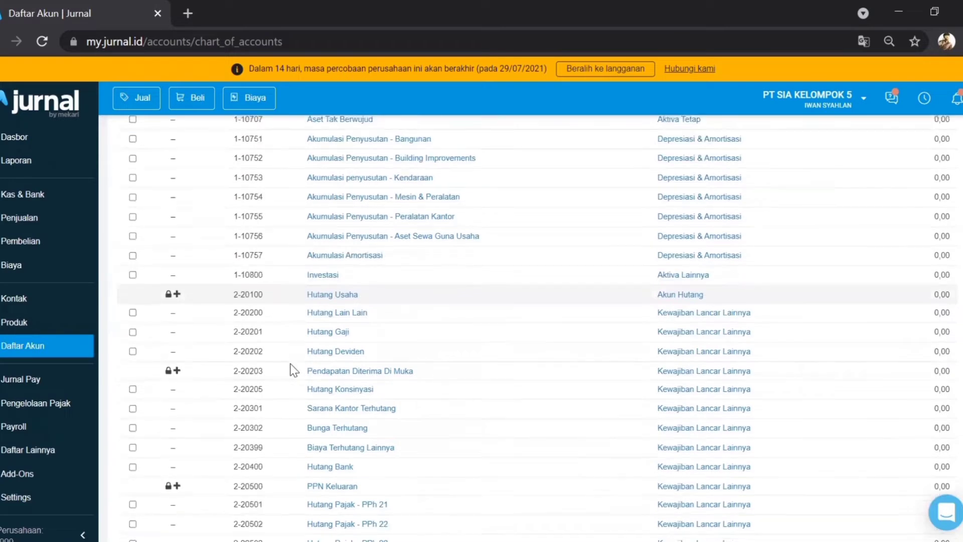
Step: Start a new account and name it Kas Kecil
scroll(294, 370, "down", 3)
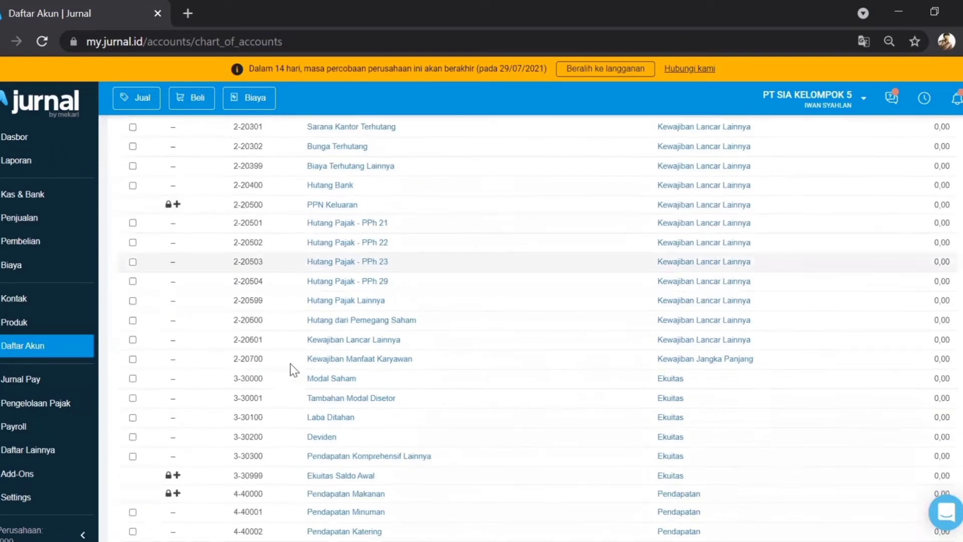
scroll(294, 370, "down", 4)
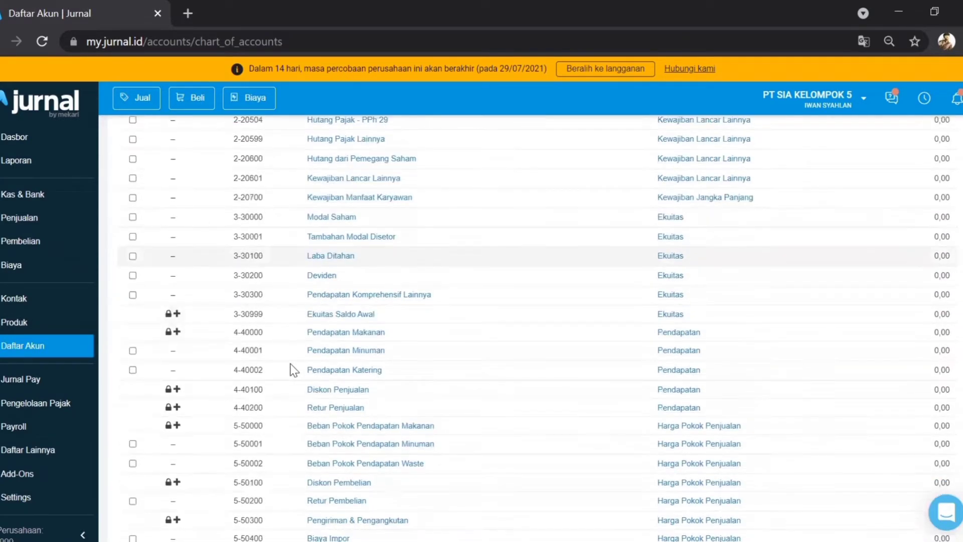
scroll(294, 370, "down", 9)
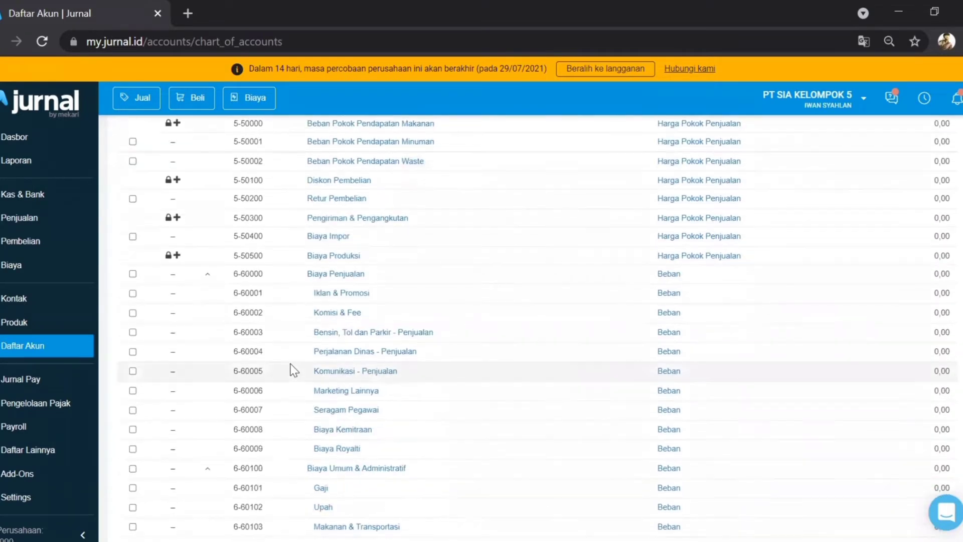
scroll(294, 370, "down", 10)
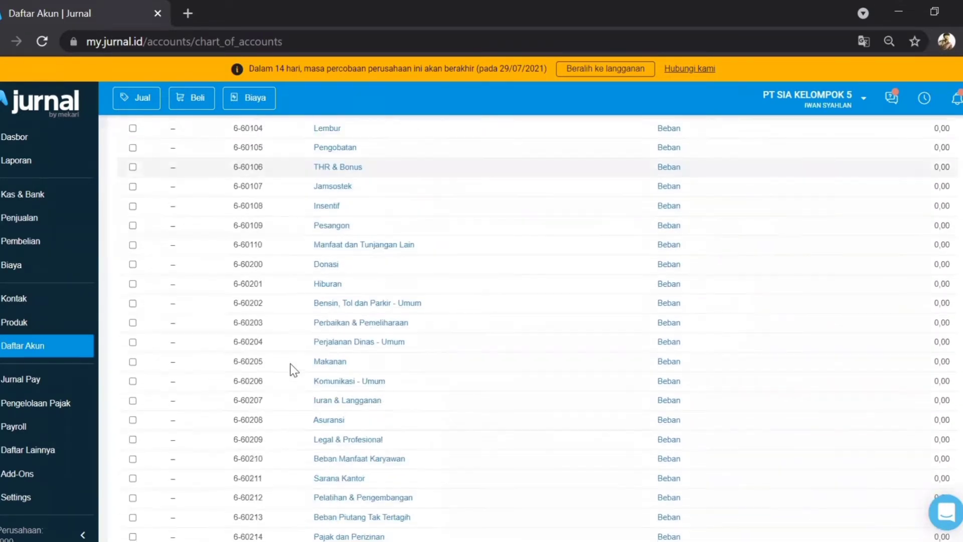
scroll(294, 370, "down", 7)
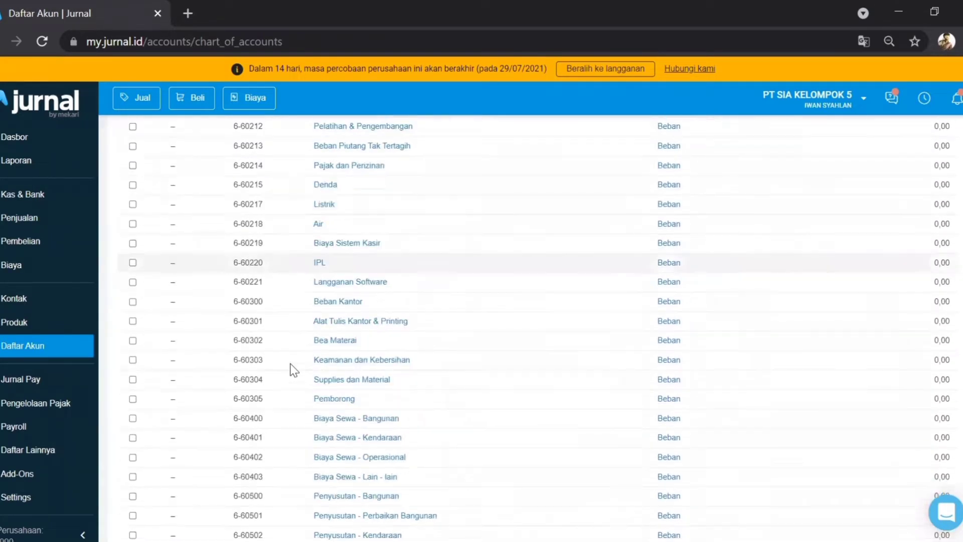
scroll(293, 370, "down", 3)
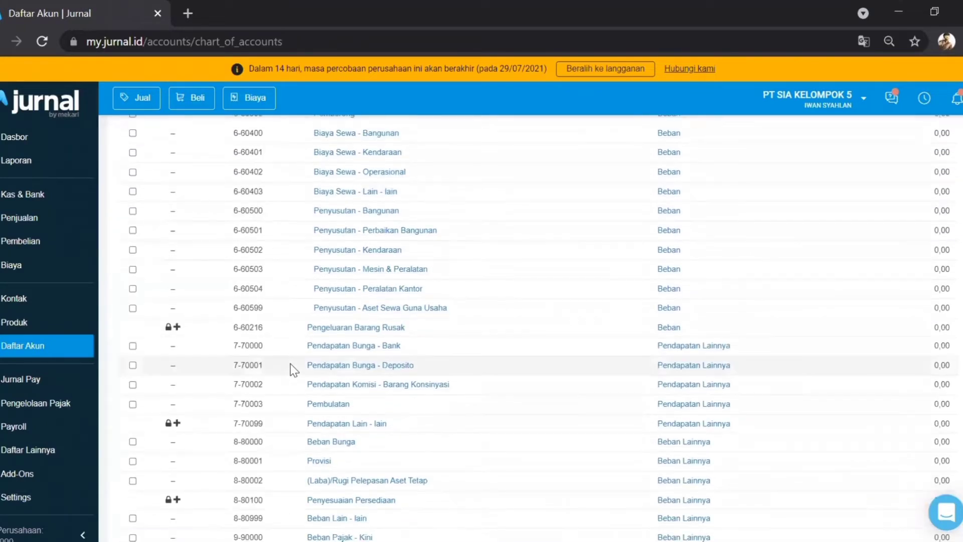
scroll(294, 370, "up", 18)
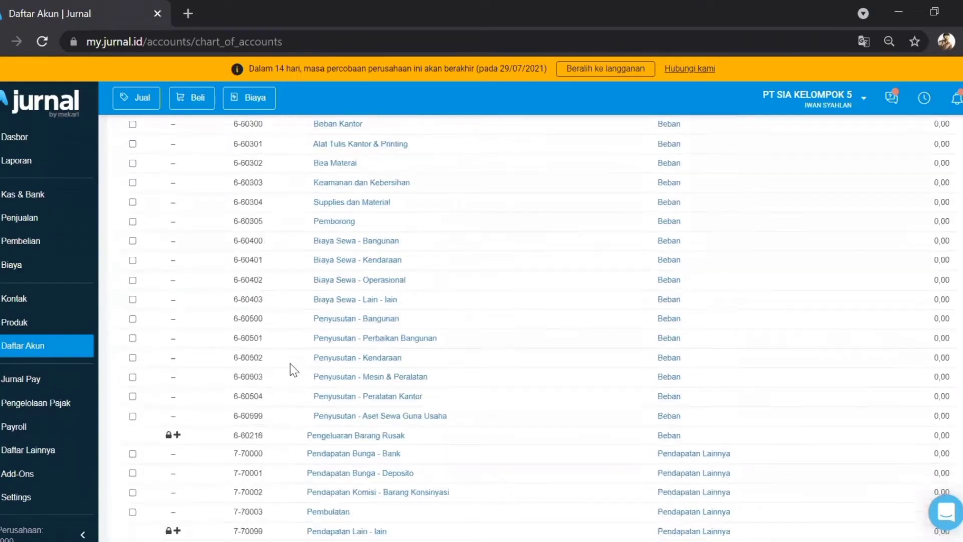
scroll(293, 370, "up", 20)
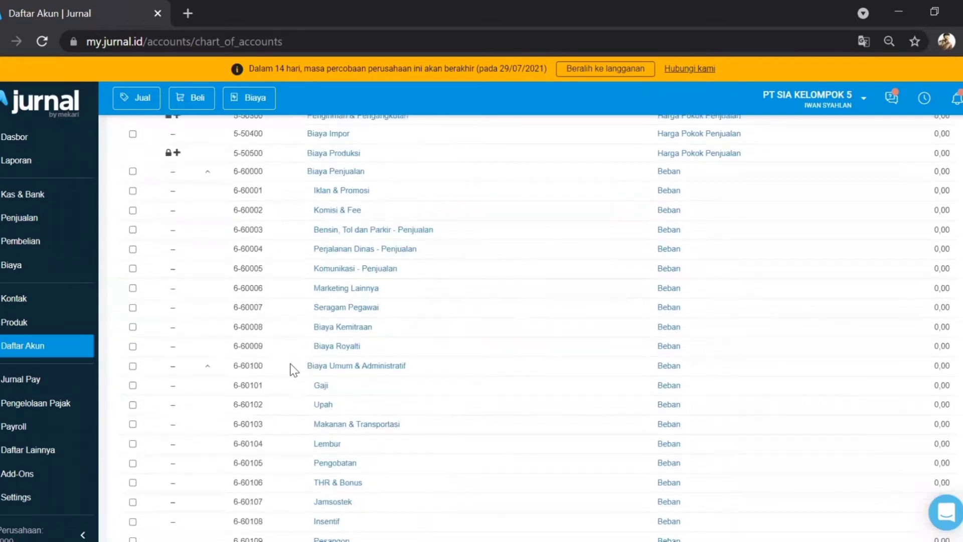
scroll(294, 370, "up", 15)
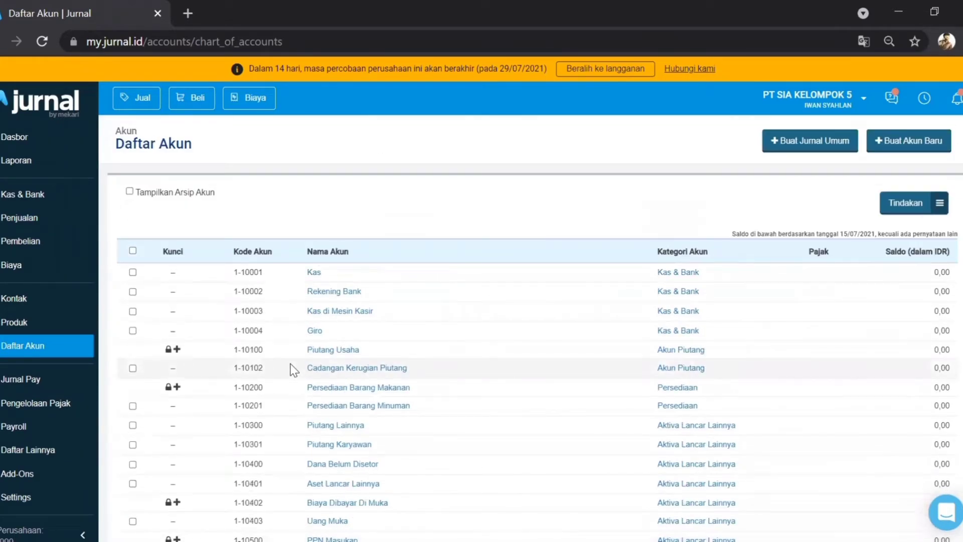
left_click(907, 151)
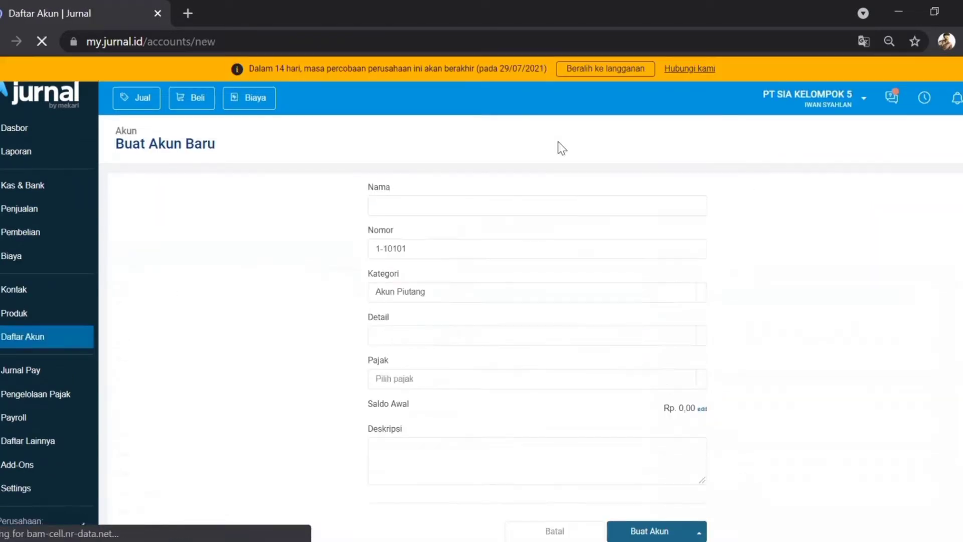
left_click(506, 203)
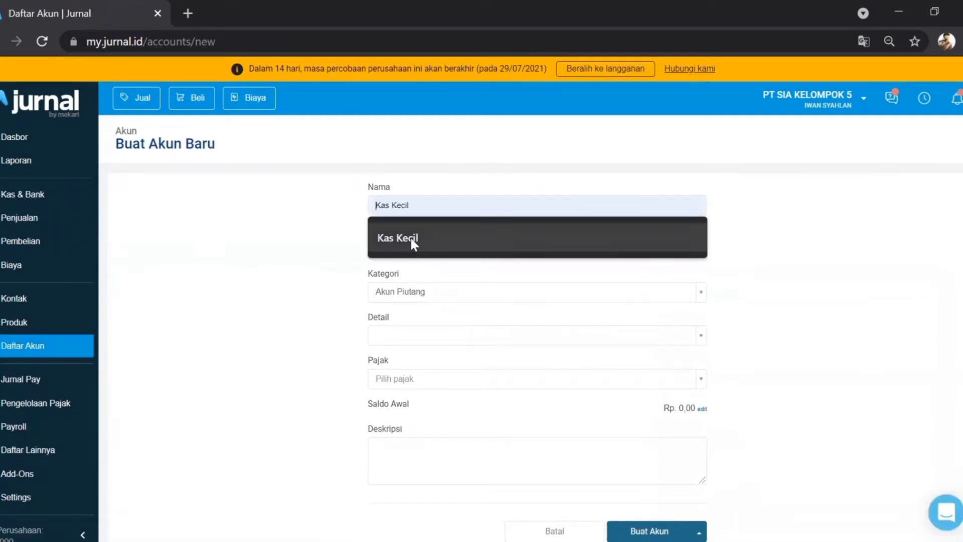
left_click(411, 239)
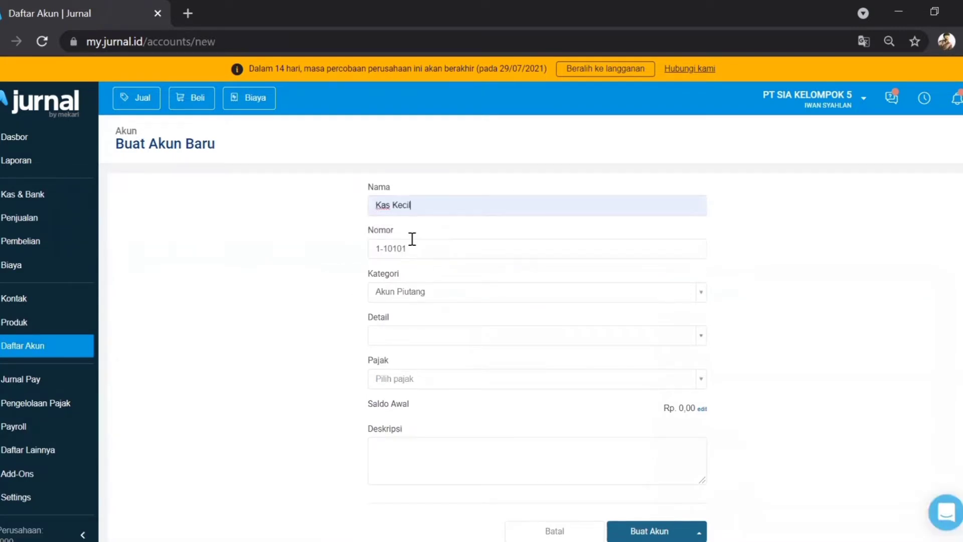
Step: Set the account category to Kas & Bank and check account number 1-10005
left_click(409, 300)
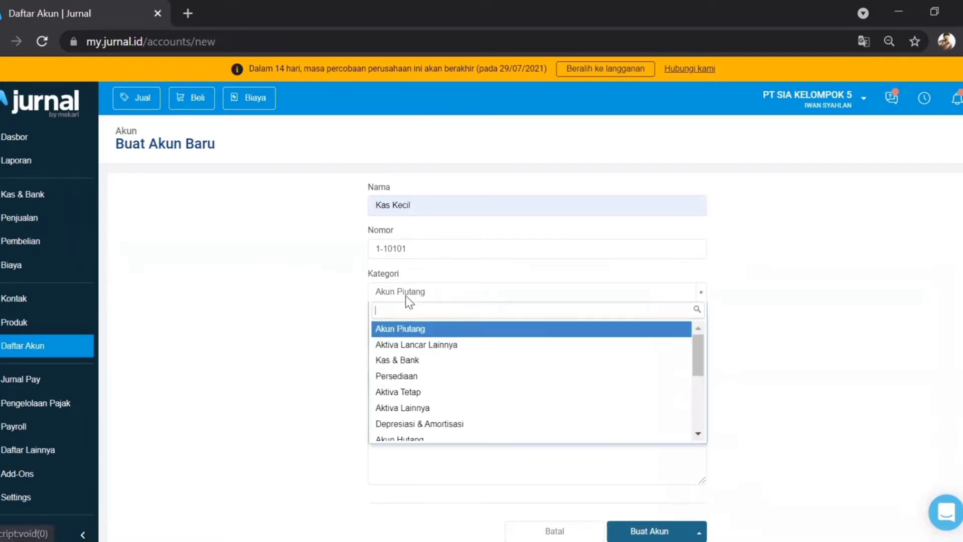
left_click(411, 360)
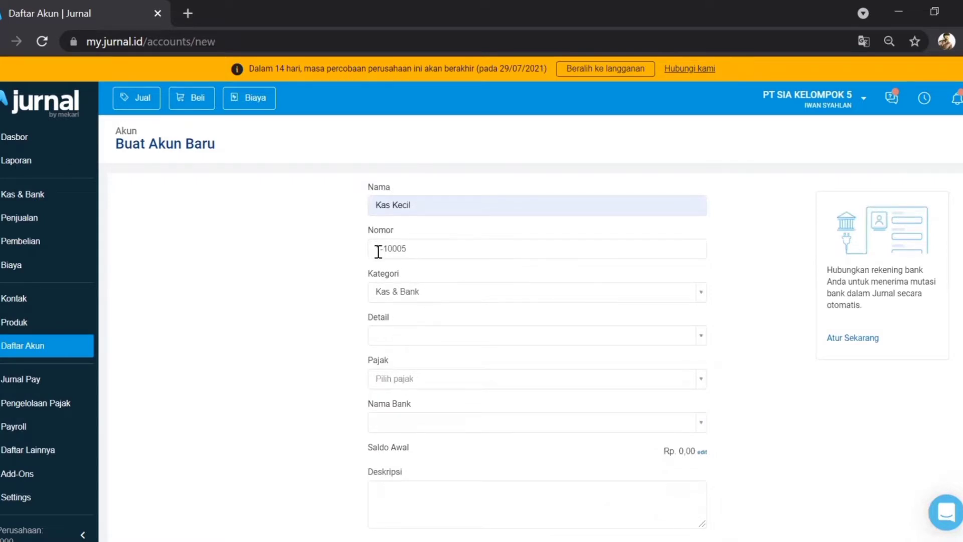
left_click(435, 256)
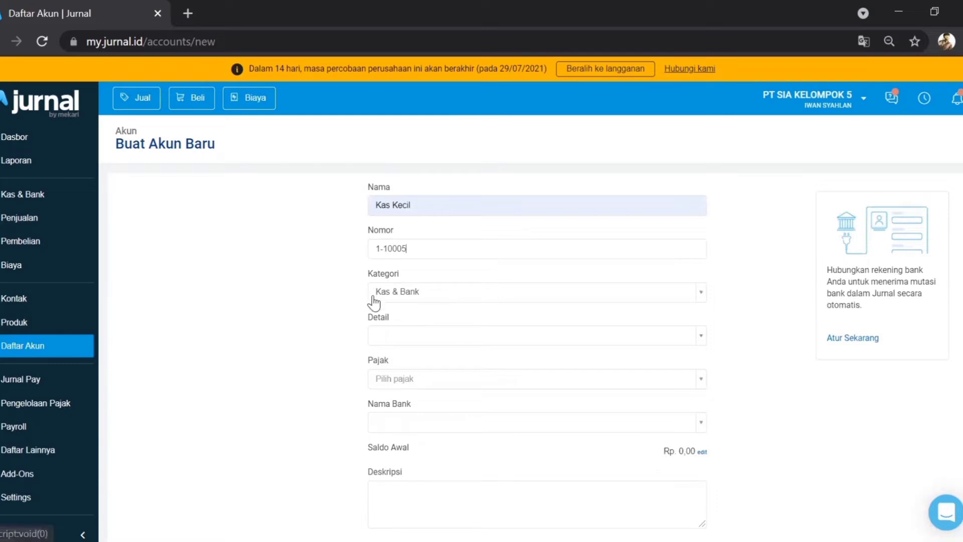
Step: Leave the Detail, Pajak and Nama Bank fields empty on the Kas Kecil account
left_click(405, 339)
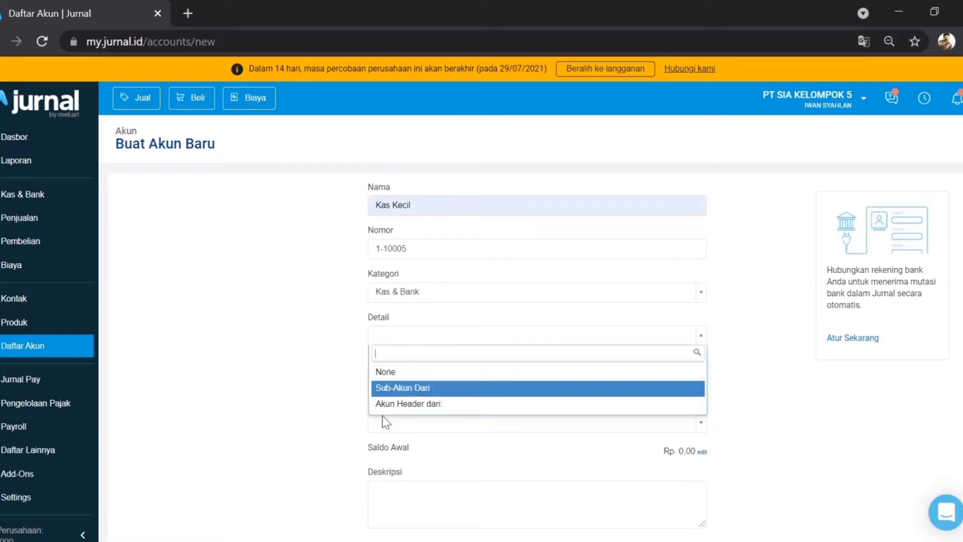
left_click(333, 358)
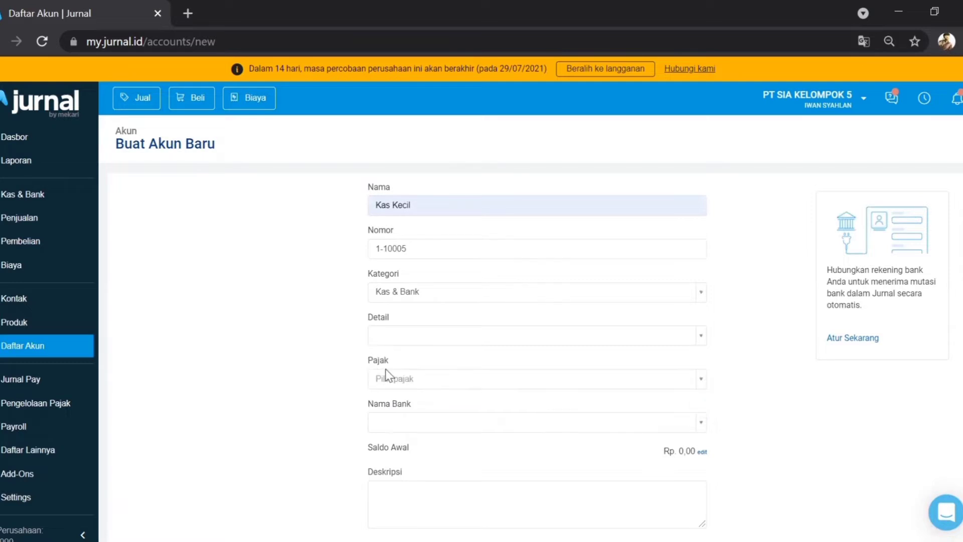
left_click(426, 387)
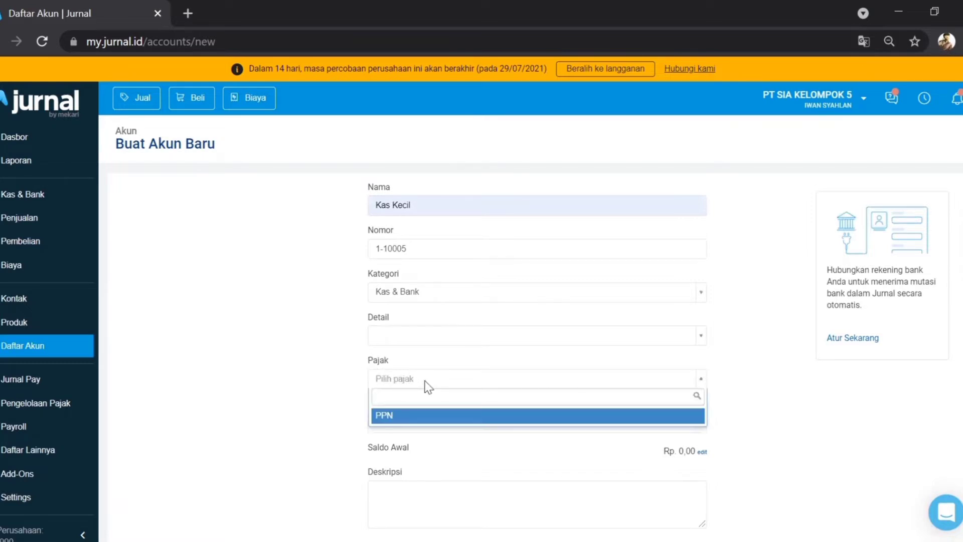
left_click(313, 372)
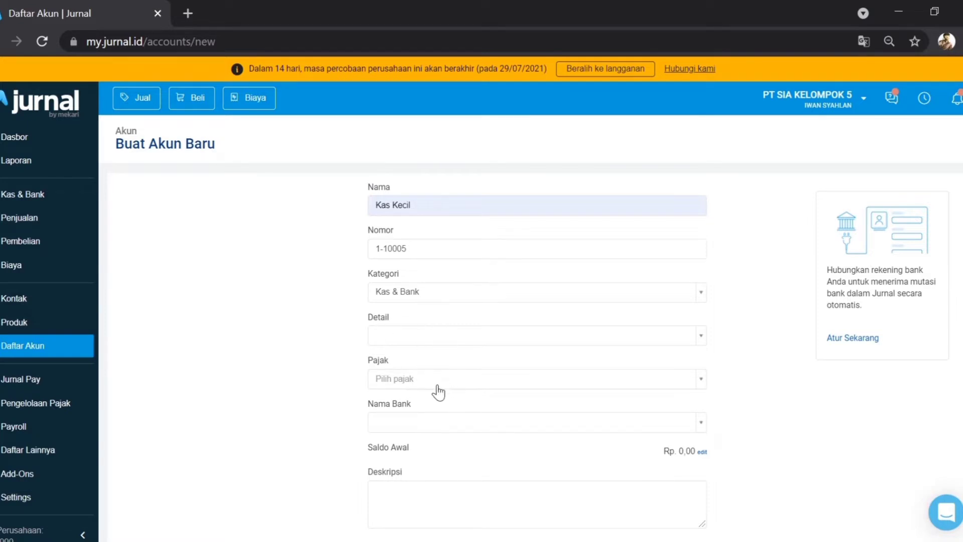
left_click(411, 432)
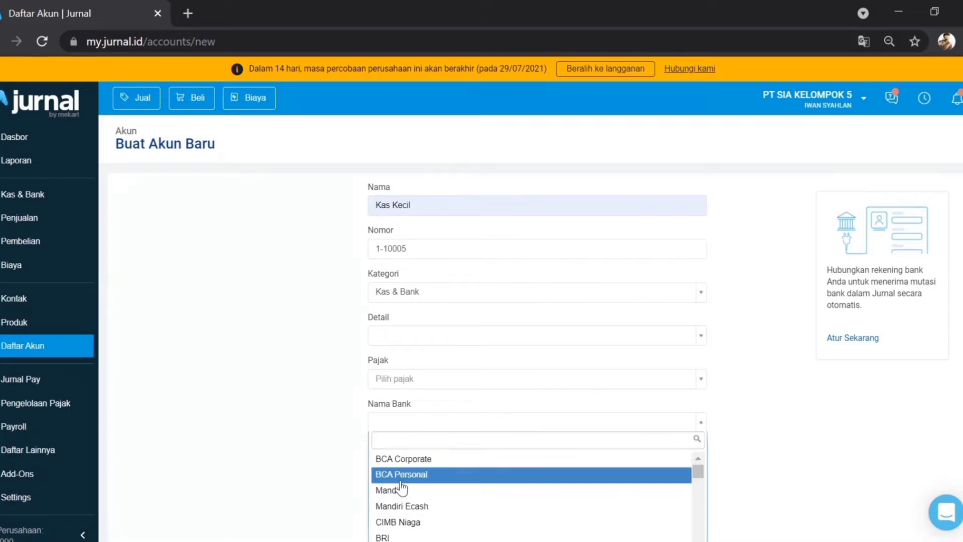
scroll(402, 487, "down", 5)
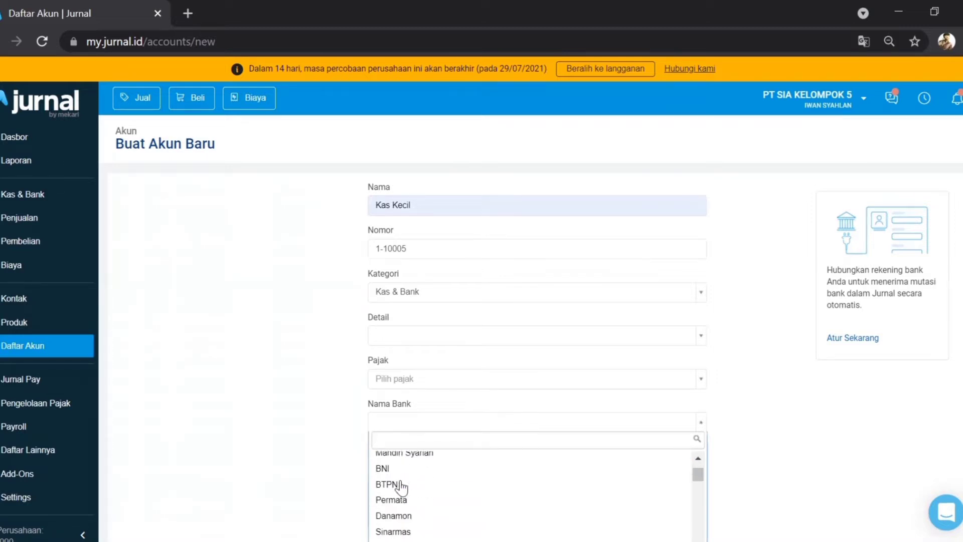
scroll(401, 487, "down", 3)
left_click(303, 424)
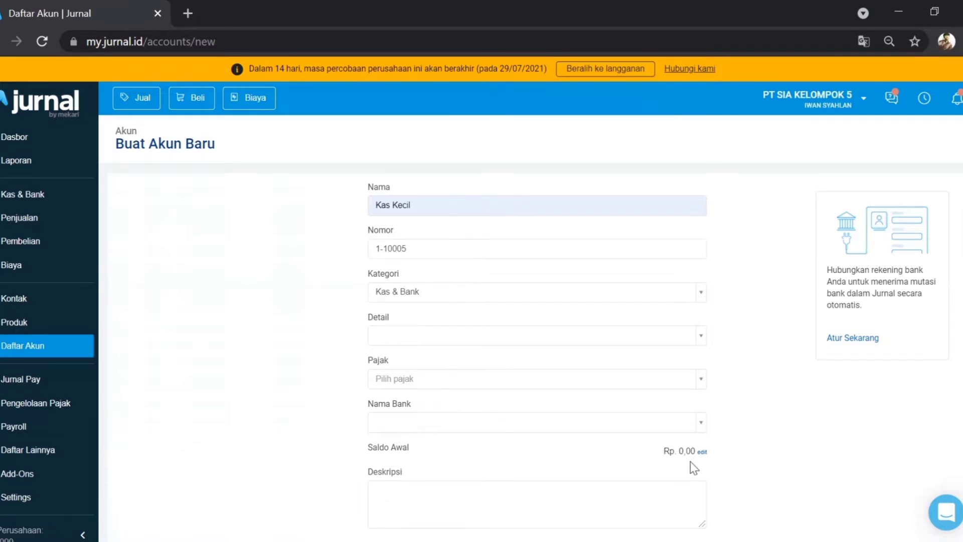
Step: Add the description 'Saldo maksimal 1.000.000' and create the Kas Kecil account
scroll(691, 462, "down", 3)
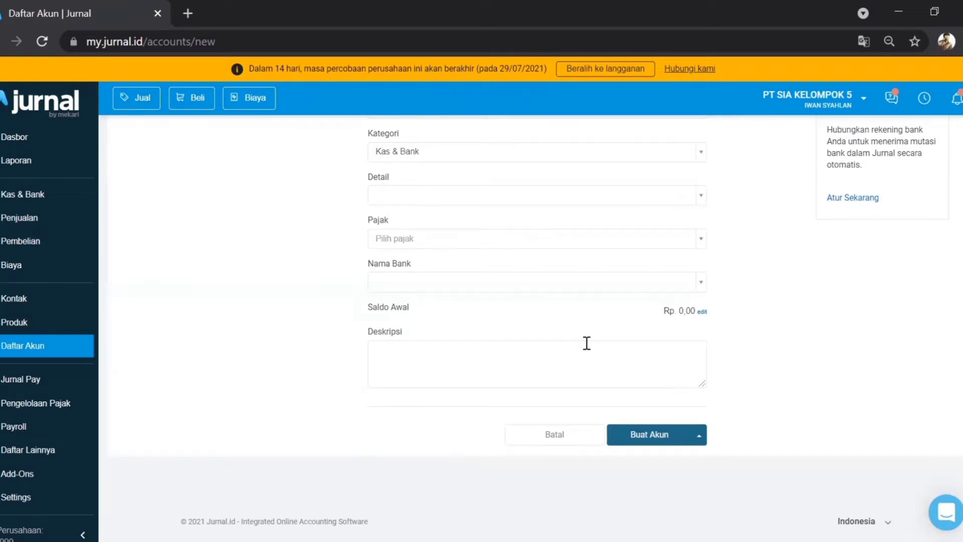
scroll(587, 343, "up", 2)
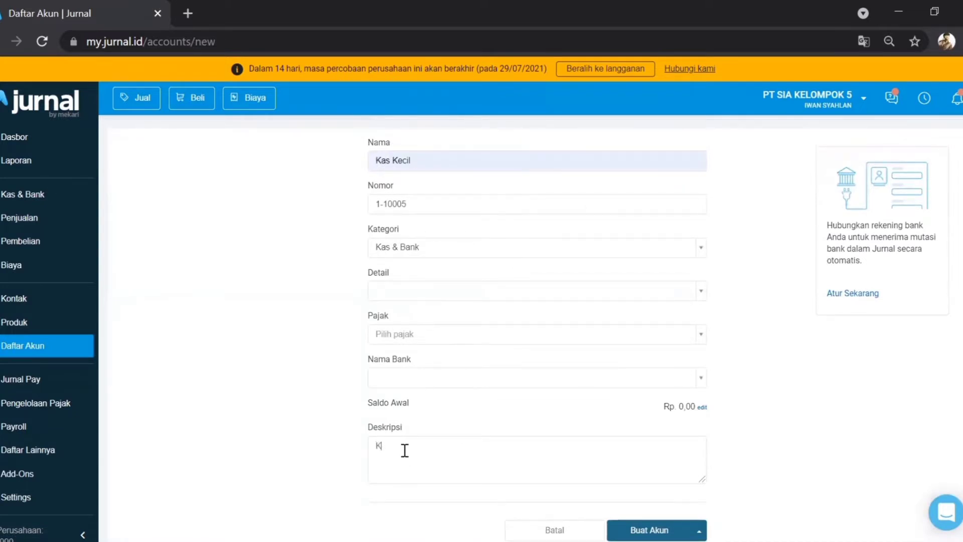
type("ldo maksimal 1.000.000")
scroll(616, 467, "down", 2)
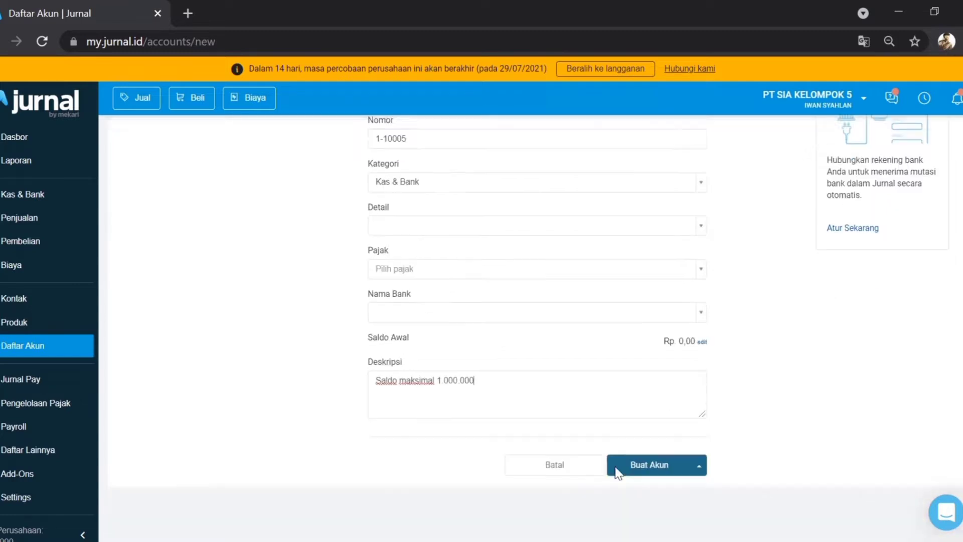
left_click(640, 455)
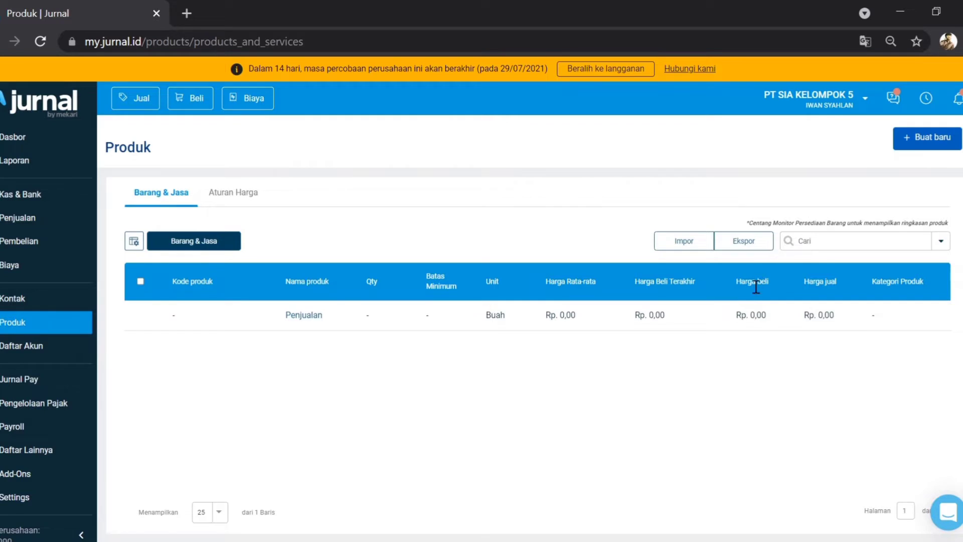
Step: Start a new product from the Buat baru menu on the Produk page
left_click(910, 142)
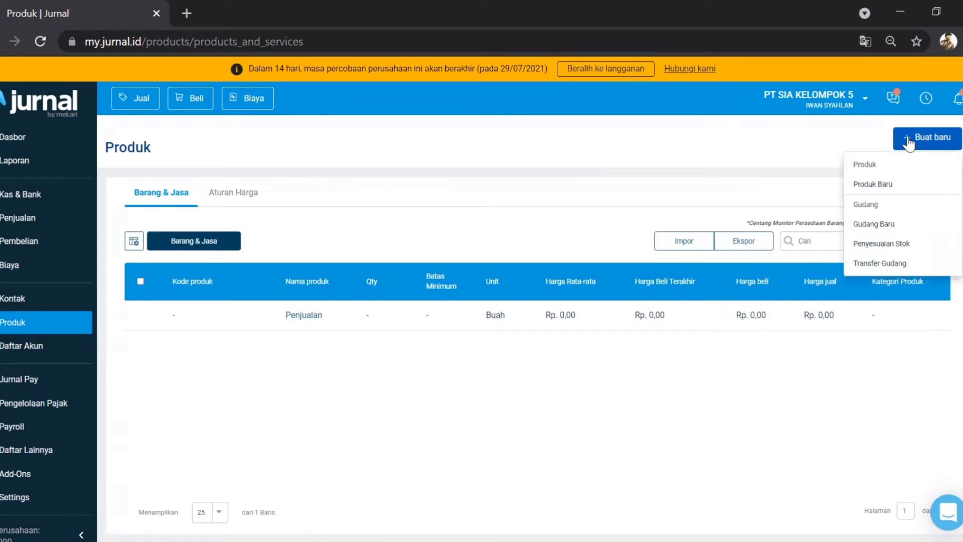
left_click(876, 185)
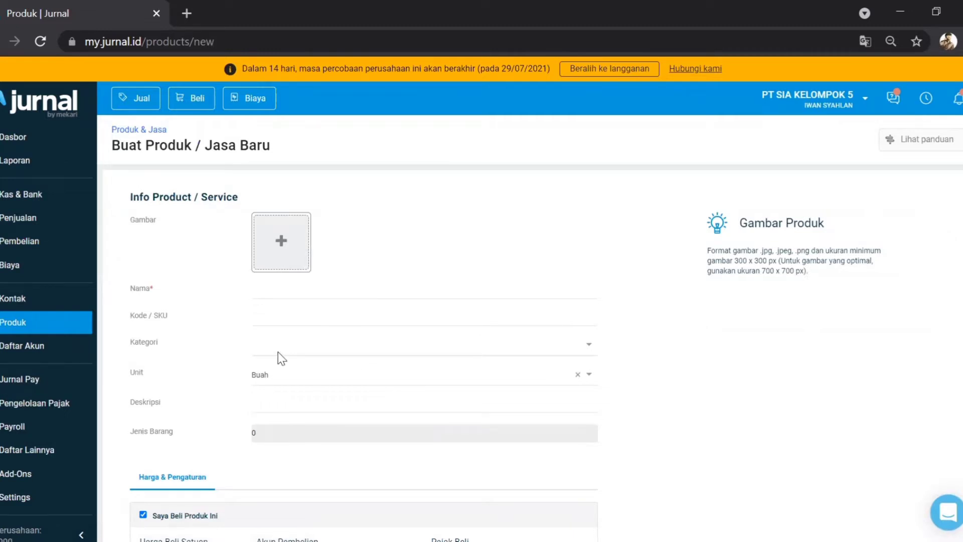
Step: Name the product PIZZA NANAS and attach Pizza_Hut_logo.svg from Pictures as its image
left_click(277, 294)
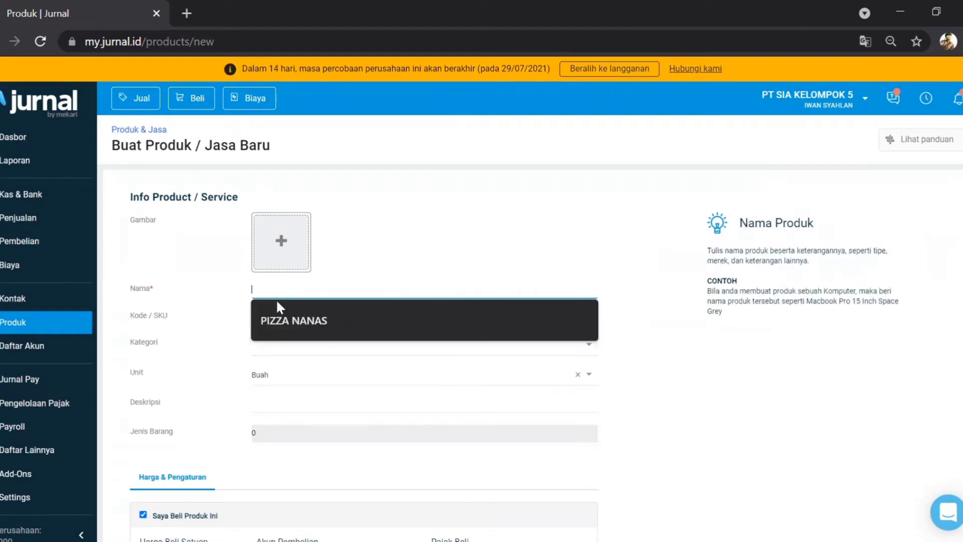
left_click(284, 312)
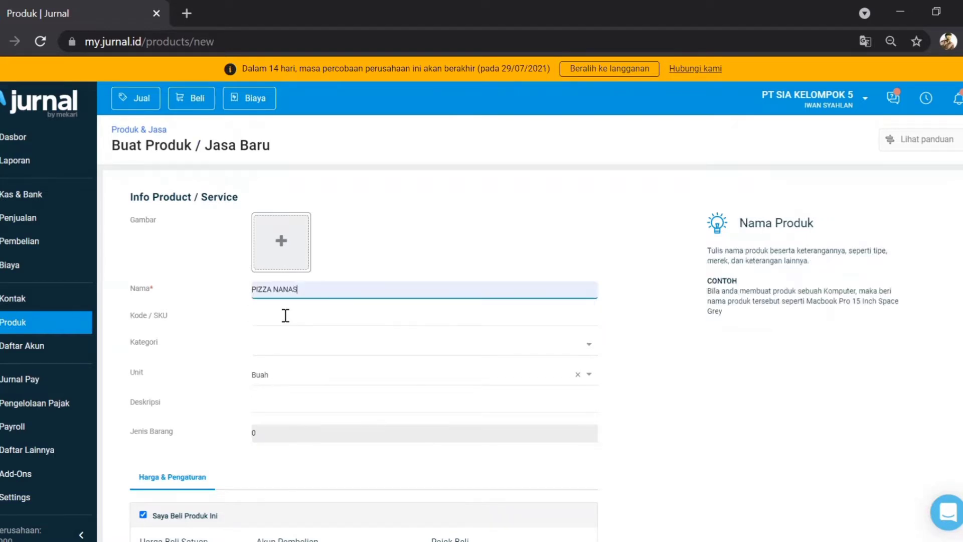
left_click(284, 246)
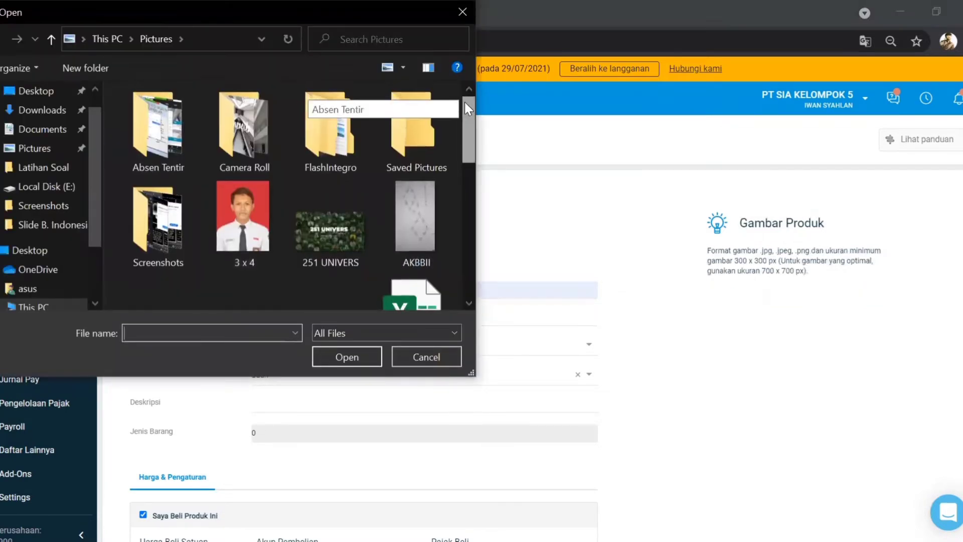
left_click_drag(465, 101, 434, 235)
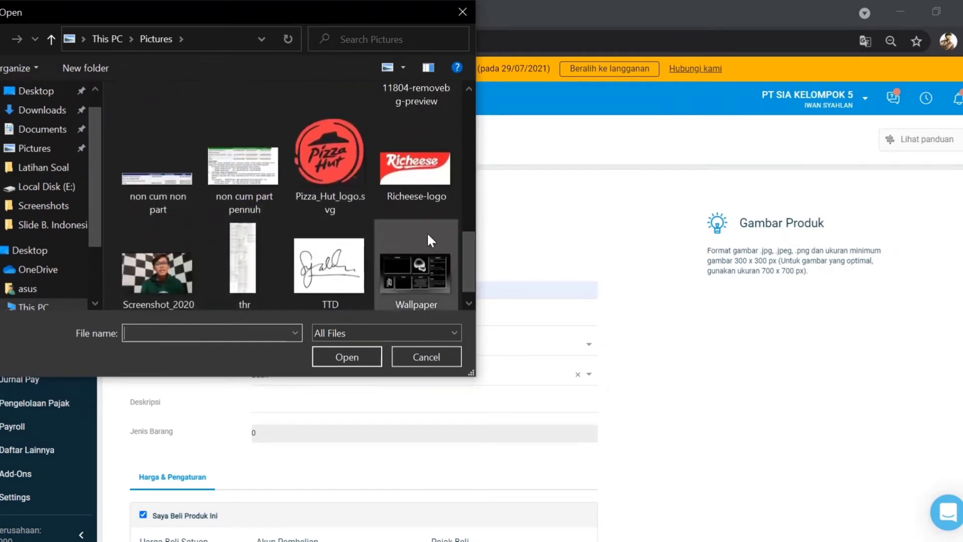
left_click(326, 161)
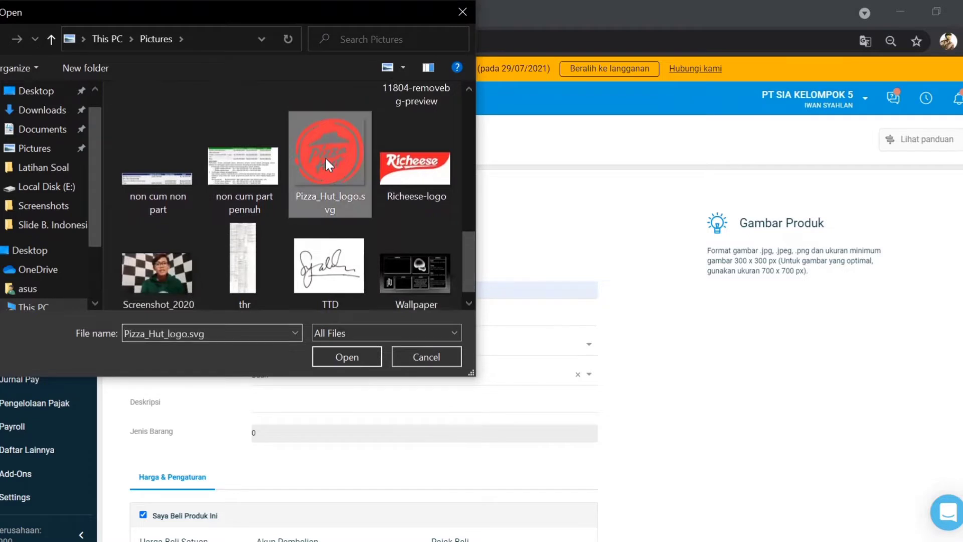
left_click(347, 356)
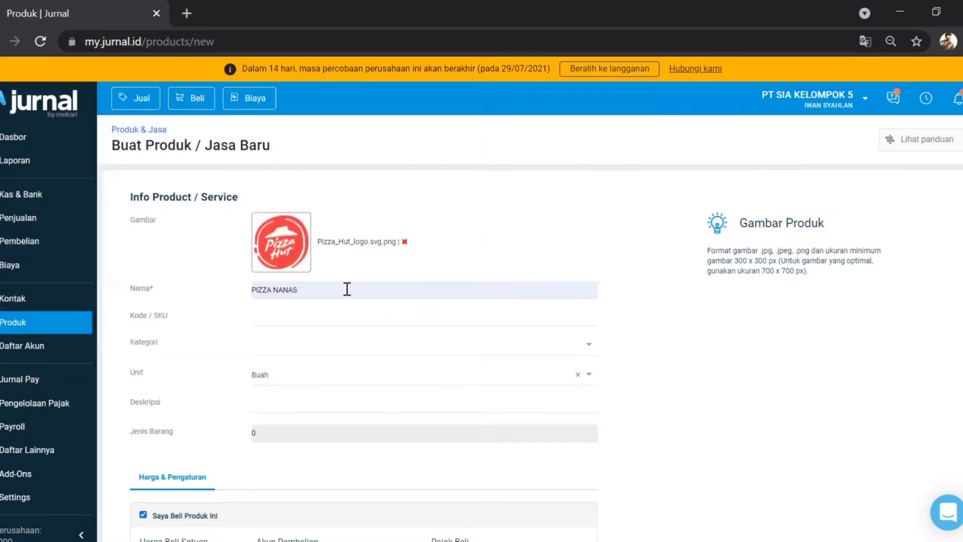
Step: Enter A0001 as the Kode / SKU and leave Kategori unselected
scroll(347, 289, "down", 3)
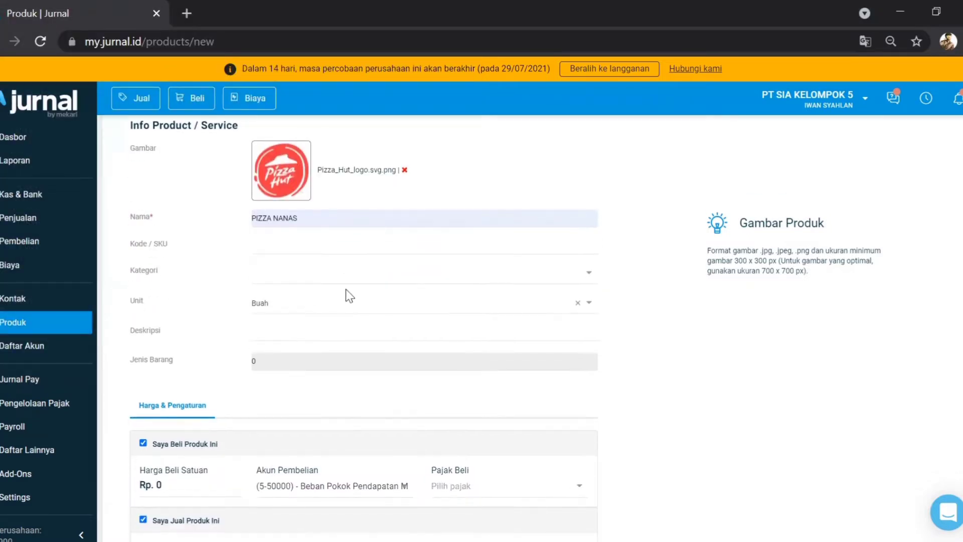
left_click(284, 244)
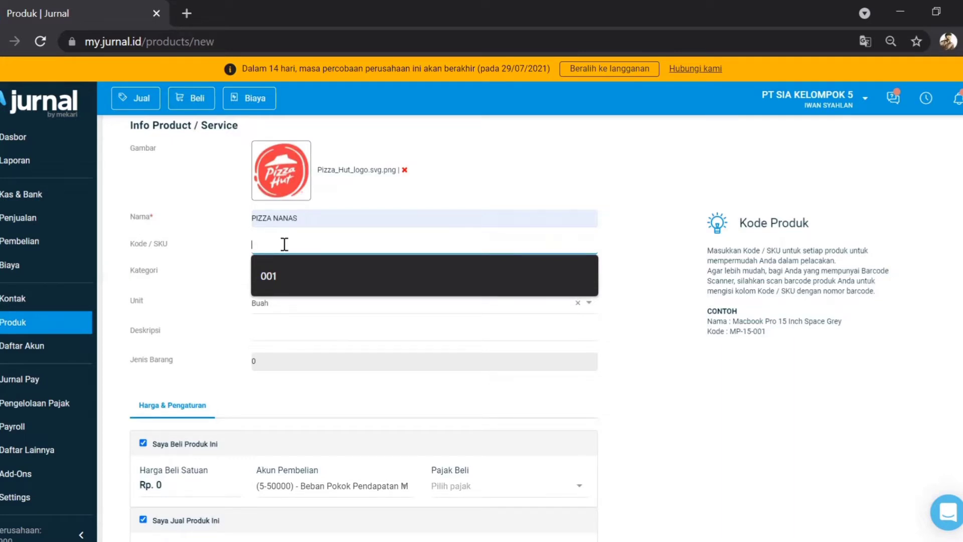
type("A")
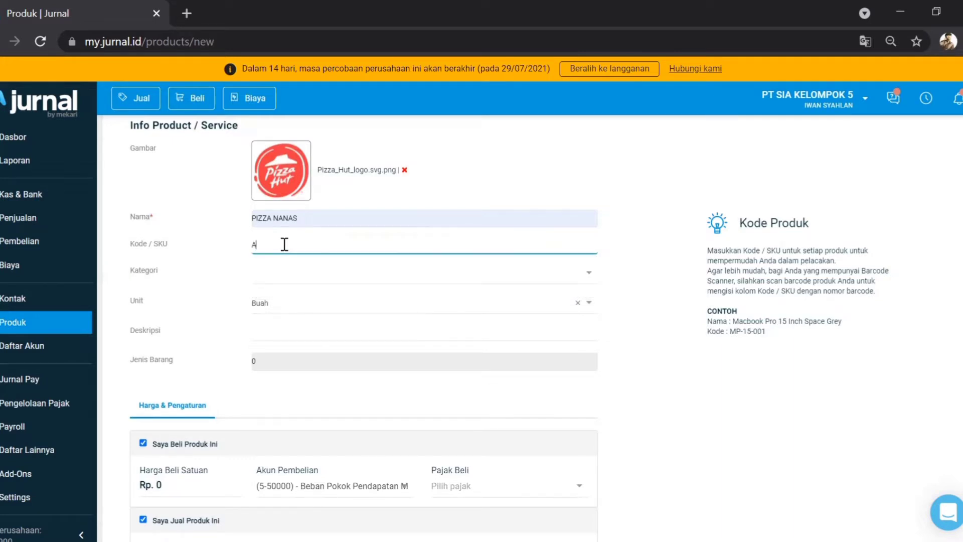
type("0001")
left_click(269, 280)
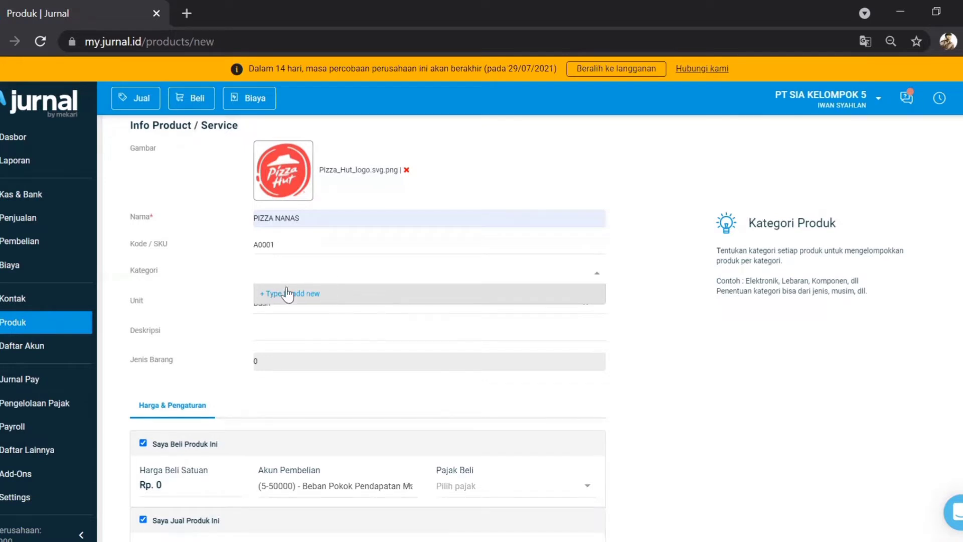
left_click(182, 301)
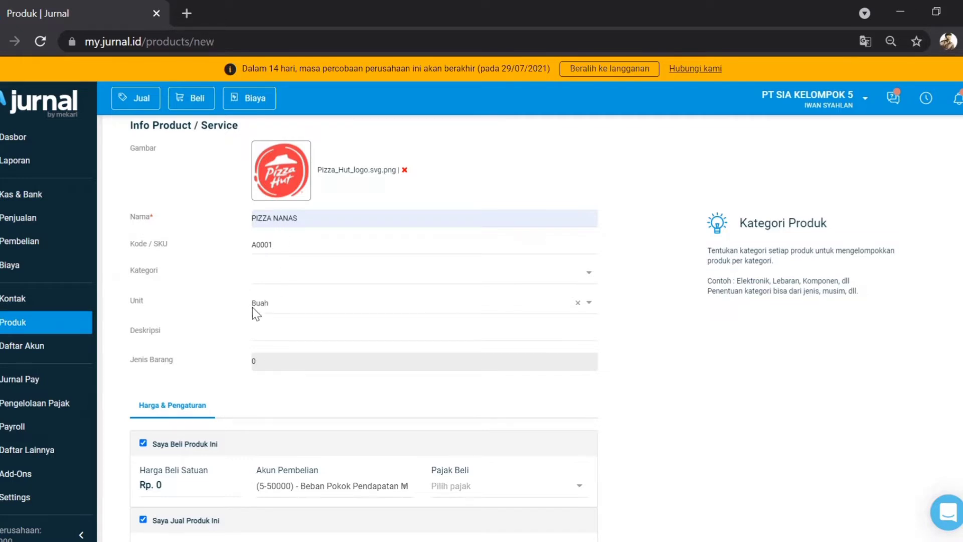
Step: Keep unit Buah and describe the product as 'Pizza dengan ekstrak rasa nanas impor dari Zimbabwe'
left_click(586, 307)
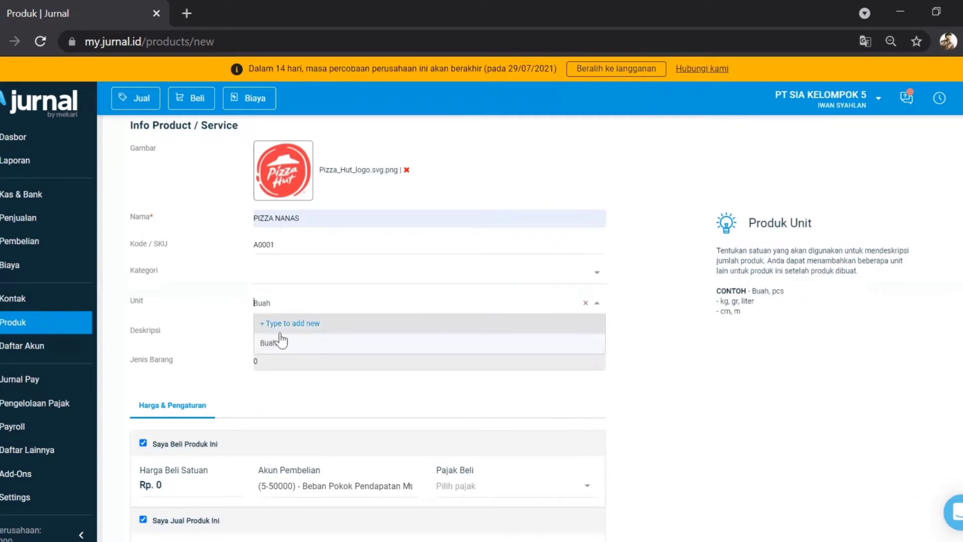
left_click(215, 309)
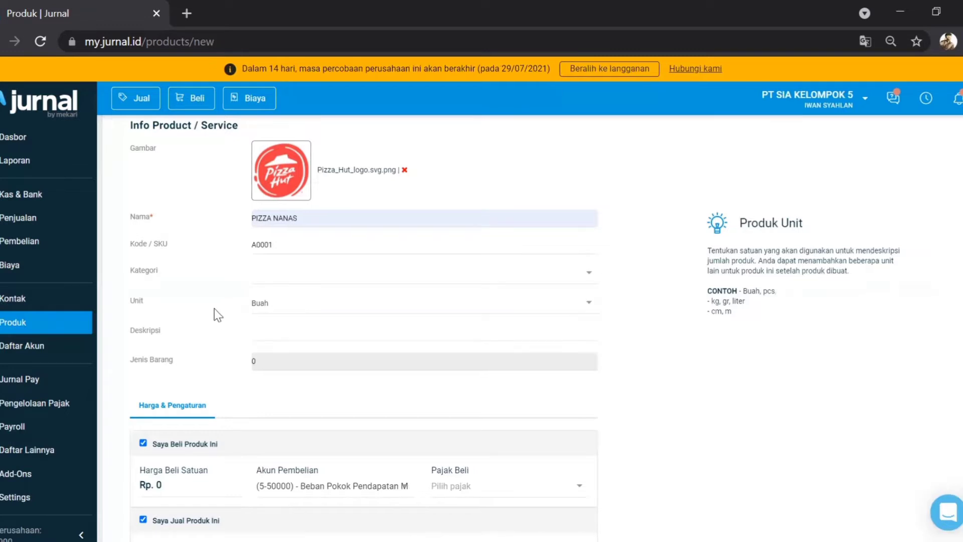
left_click(261, 331)
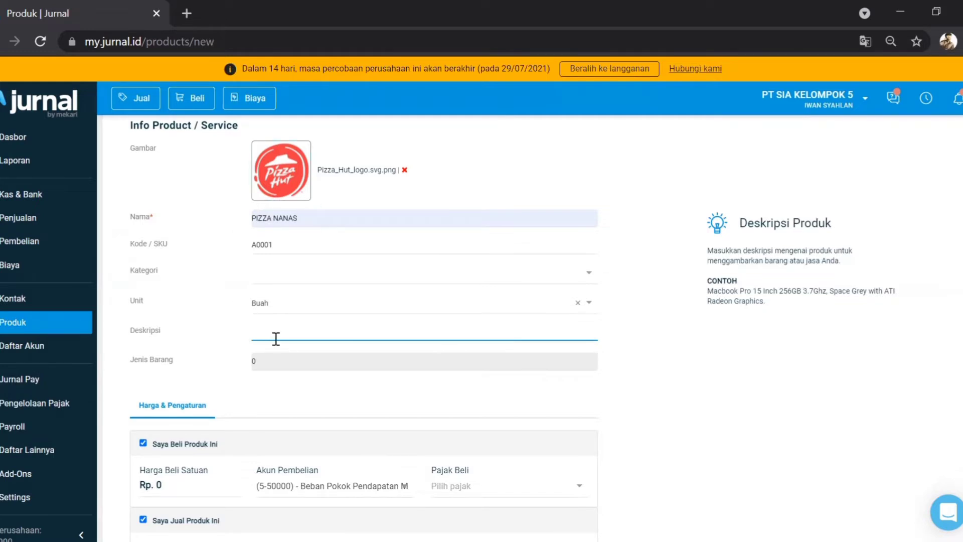
type("Pizza dengan ekstrak rasa nanas imp")
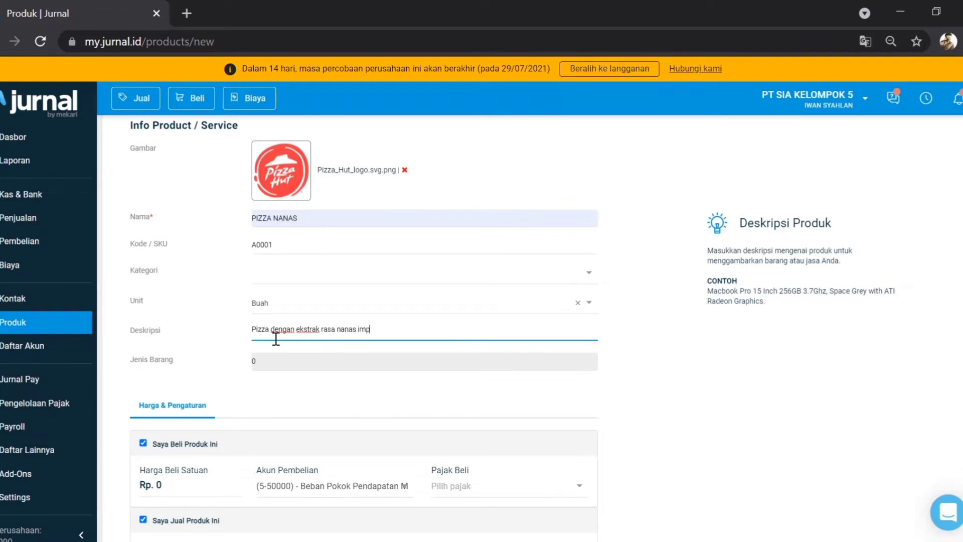
type("or dari Zimbabwe")
Step: Set Harga Beli Satuan to 50000 and Harga Jual Satuan to 100000
scroll(276, 339, "down", 2)
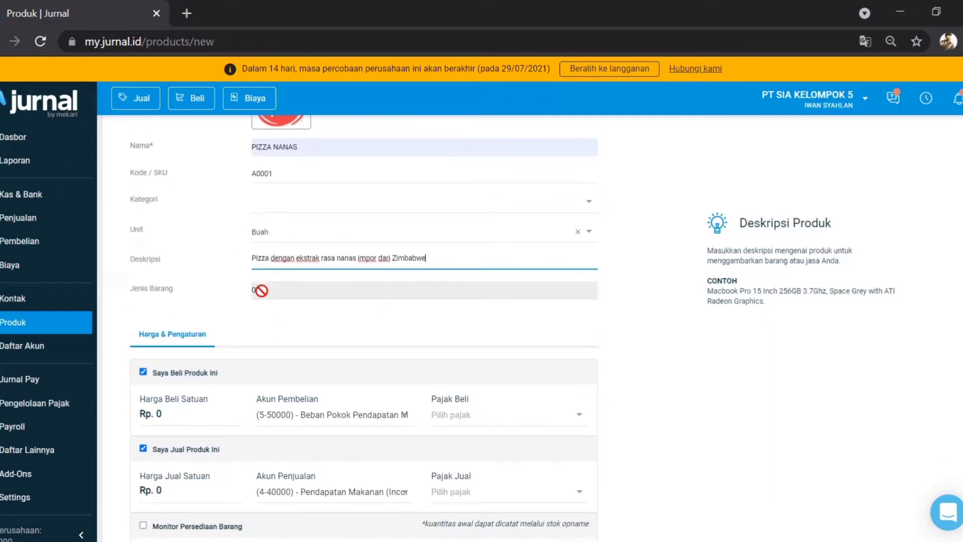
scroll(272, 378, "down", 2)
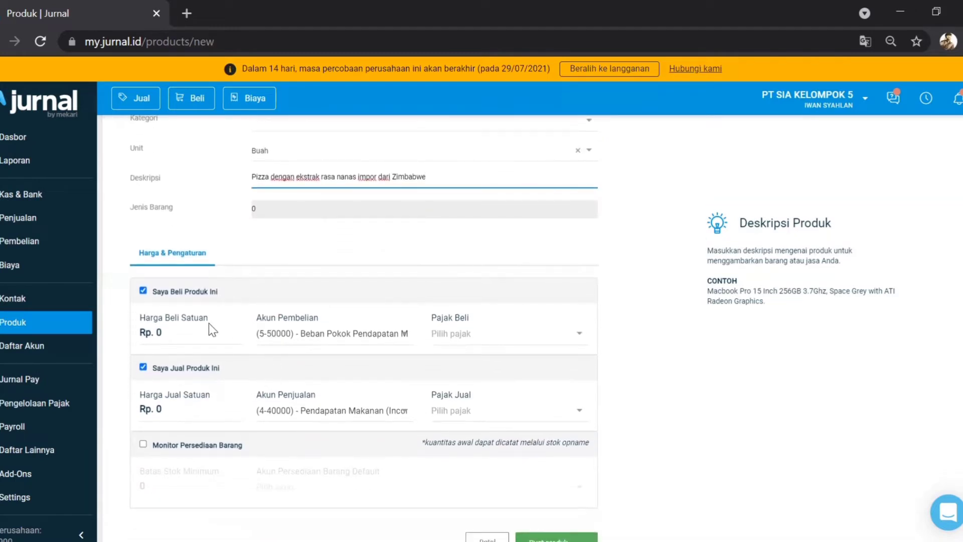
left_click(170, 332)
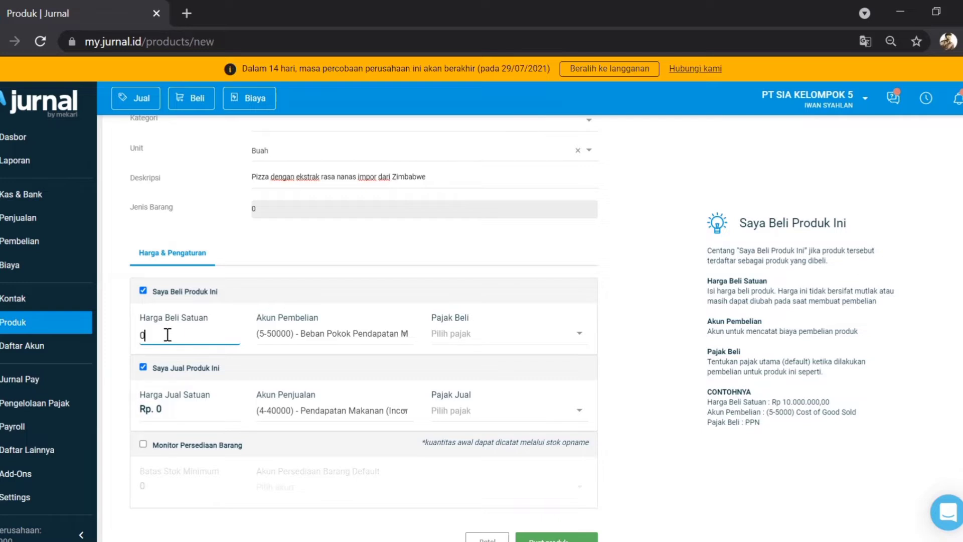
key("Home")
type("5000")
left_click(179, 410)
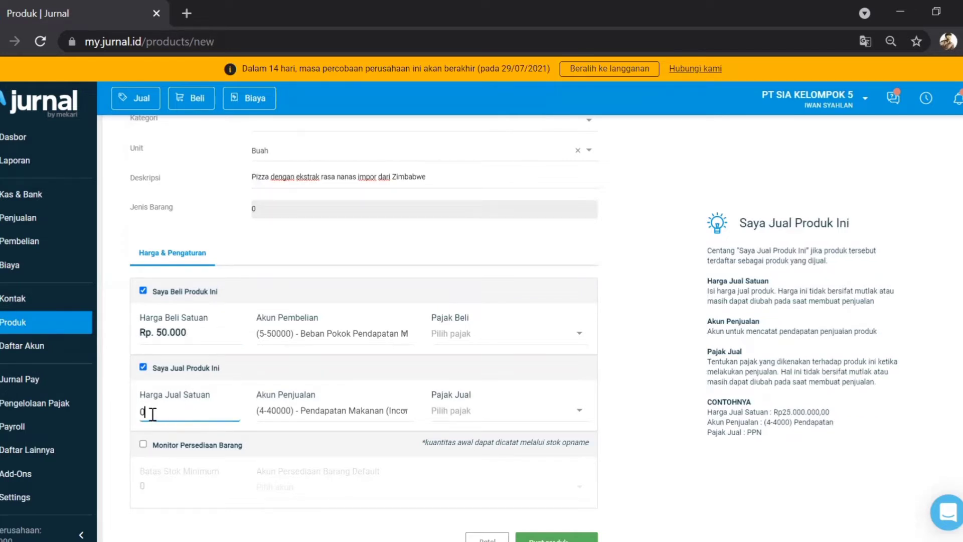
type("10")
key("BackSpace")
key("BackSpace")
key("Left")
type("10000")
double_click(157, 411)
Step: Leave the purchase and sales tax fields empty
left_click(582, 333)
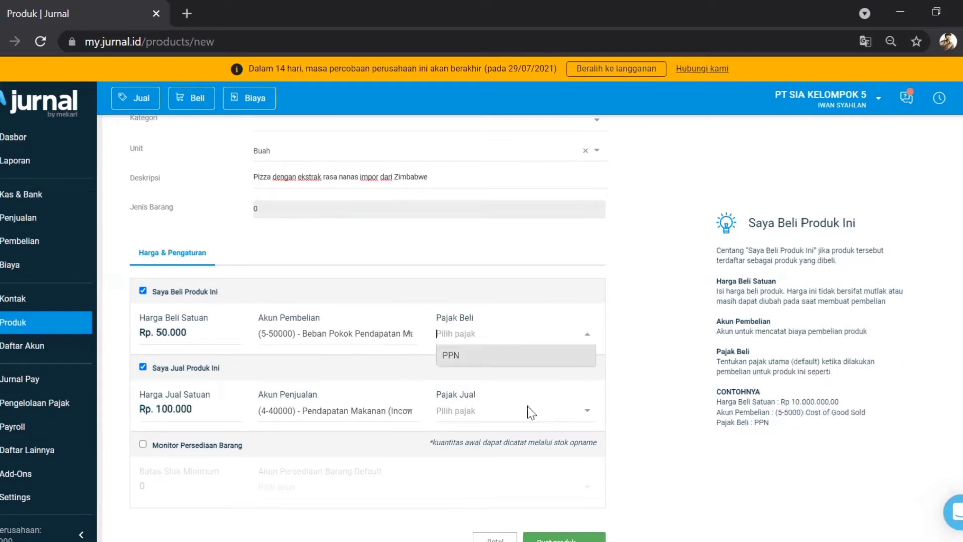
left_click(581, 411)
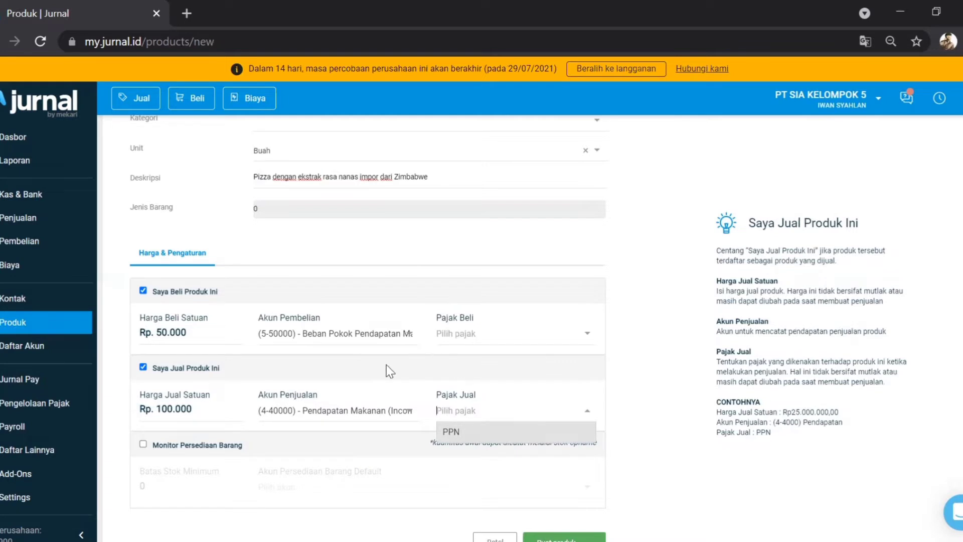
left_click(360, 366)
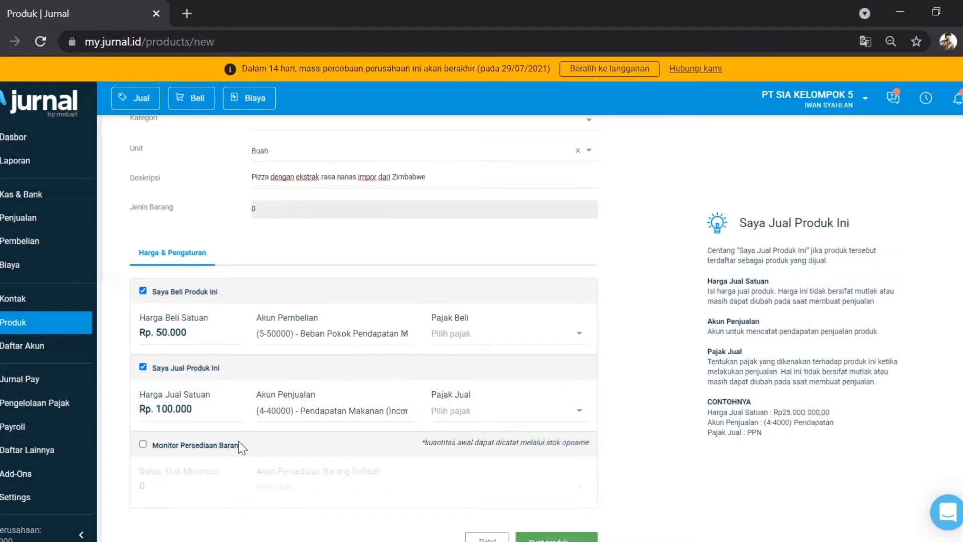
Step: Turn on Monitor Persediaan Barang with FIFO costing and inventory account 1-10200
scroll(186, 449, "down", 2)
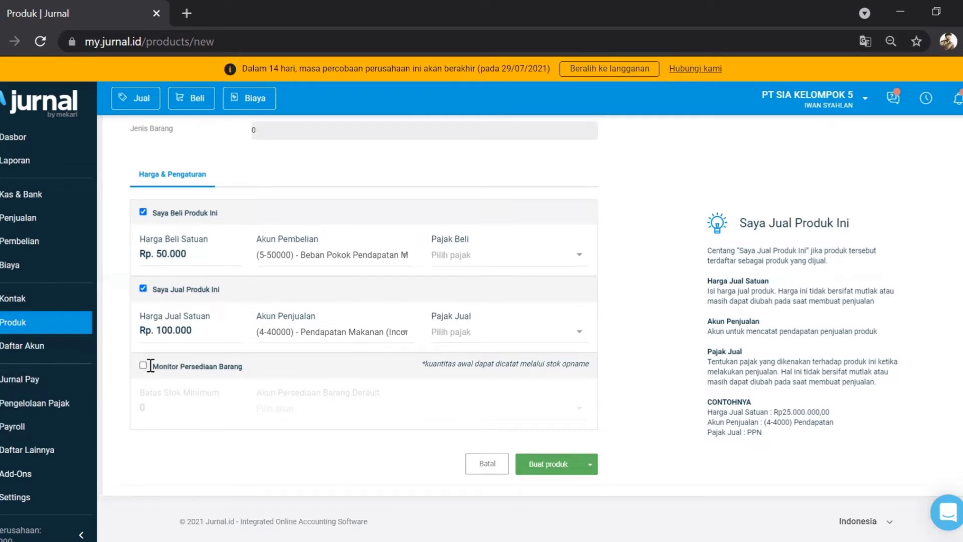
left_click(144, 366)
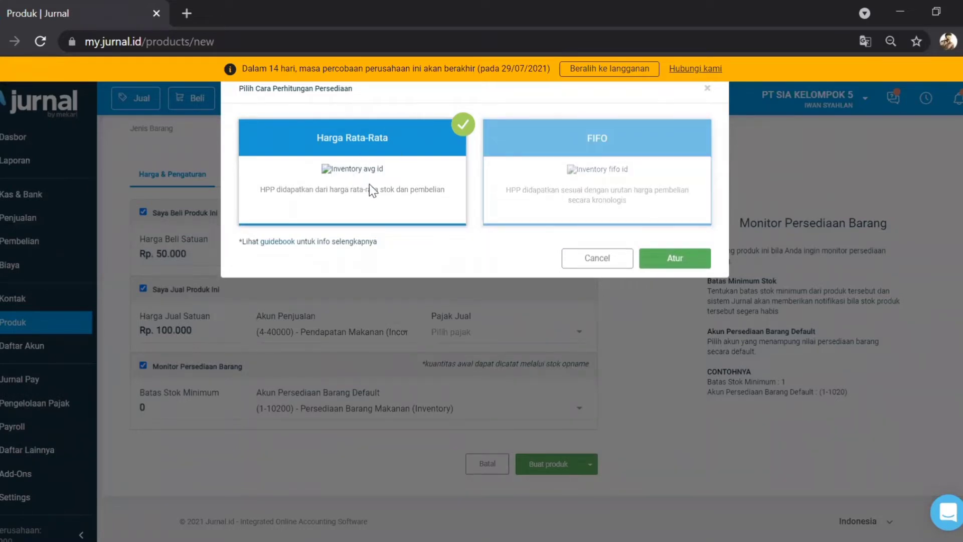
left_click(597, 160)
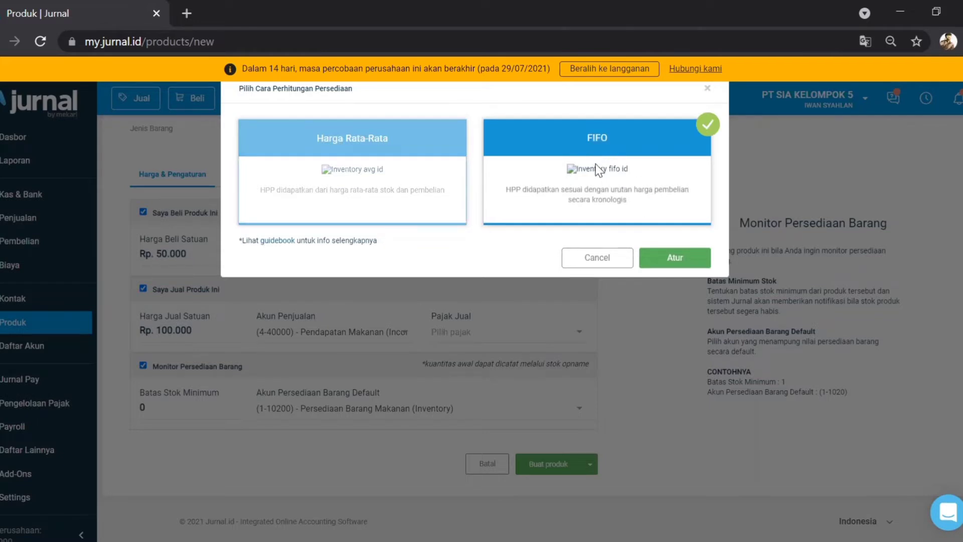
left_click(674, 258)
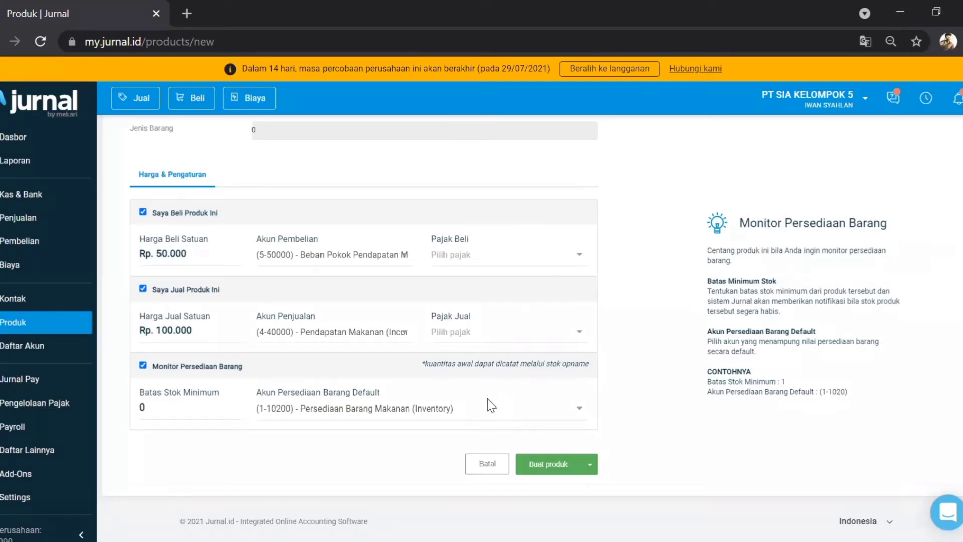
Step: Keep Batas Stok Minimum at 0 and save the PIZZA NANAS product
left_click(158, 413)
double_click(141, 410)
left_click(141, 409)
left_click(542, 464)
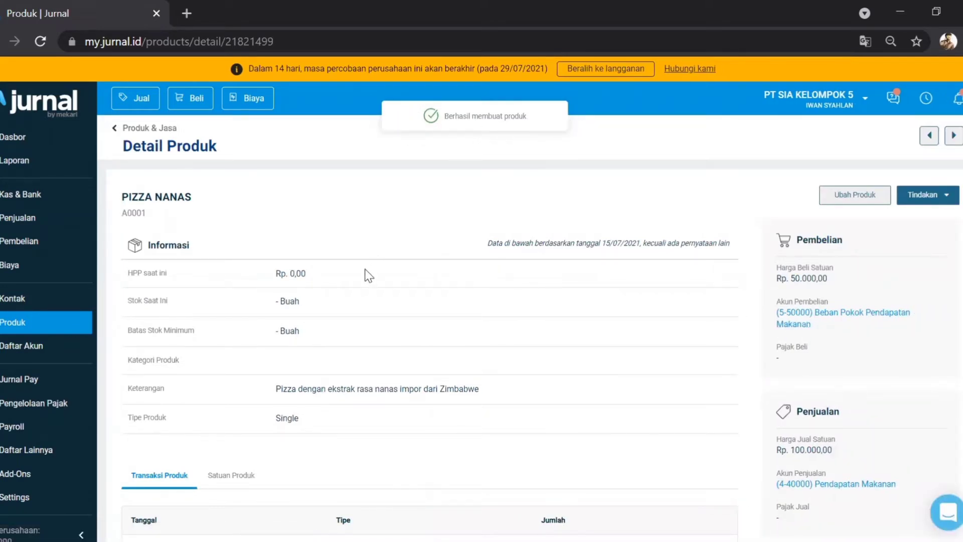
Step: Review the PIZZA NANAS detail page showing buy Rp 50.000 and sell Rp 100.000
scroll(370, 273, "down", 2)
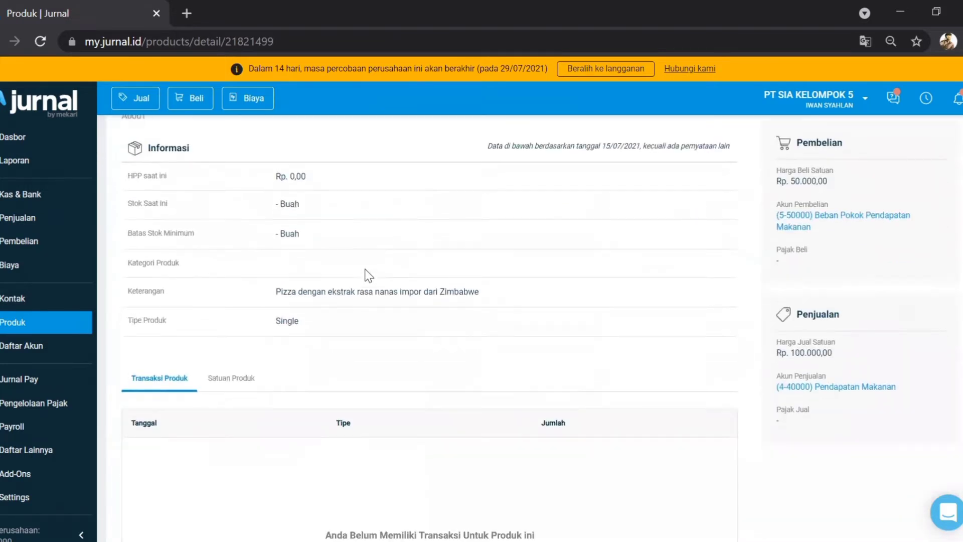
scroll(369, 275, "down", 2)
scroll(370, 276, "up", 3)
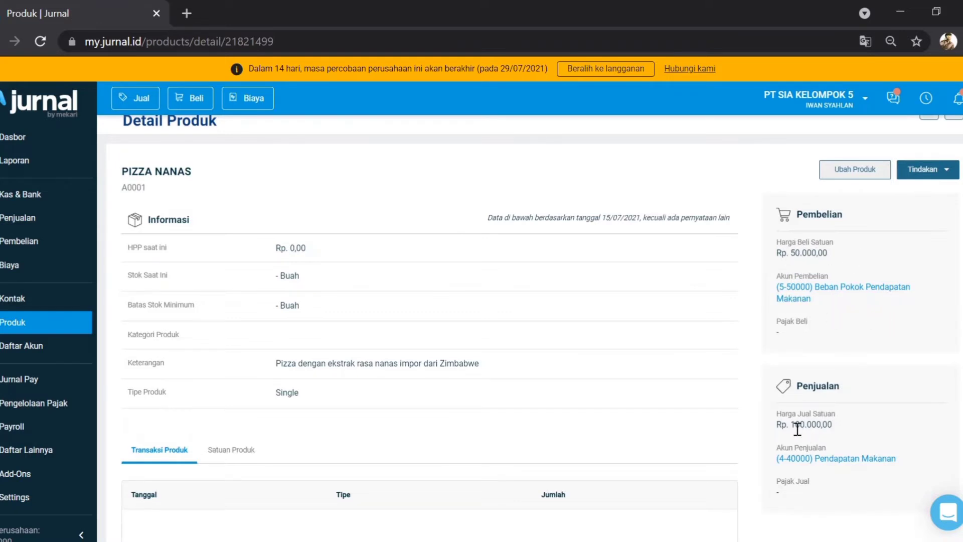
scroll(790, 426, "down", 2)
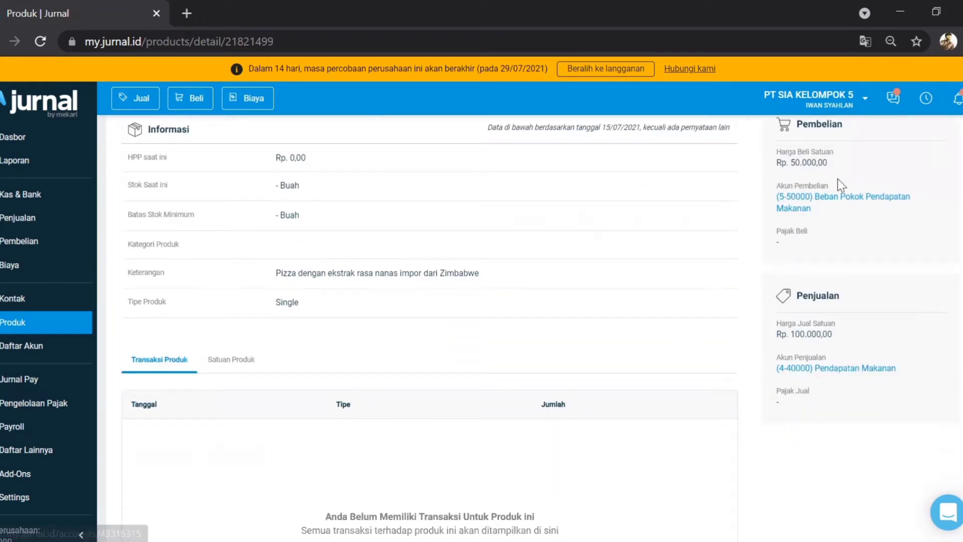
scroll(838, 181, "up", 3)
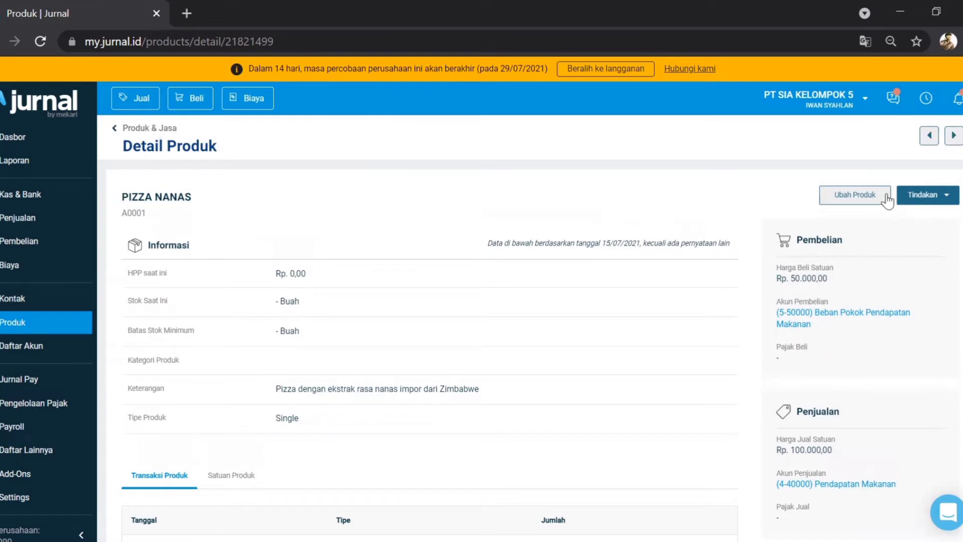
Step: Return to the Produk & Jasa list and close the Buat baru menu without choosing
left_click(114, 133)
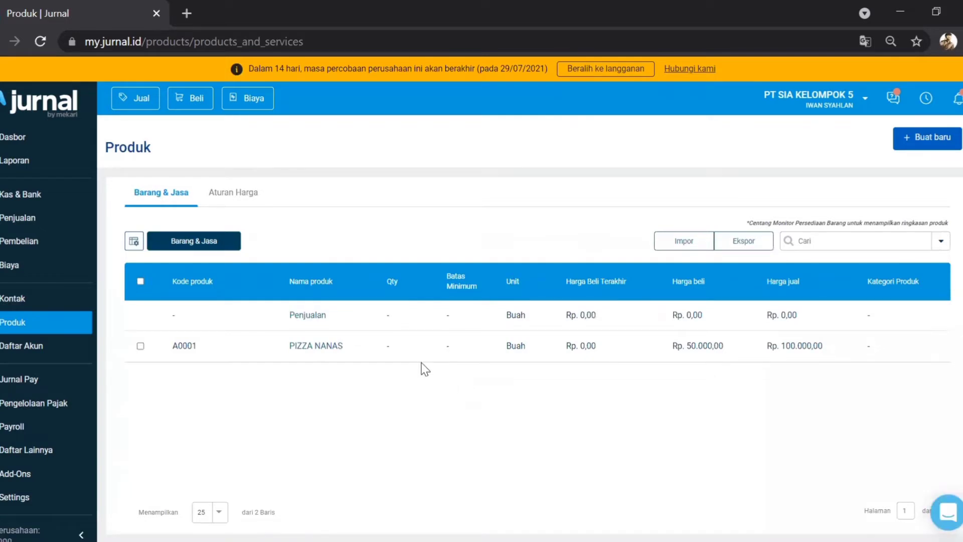
left_click(930, 149)
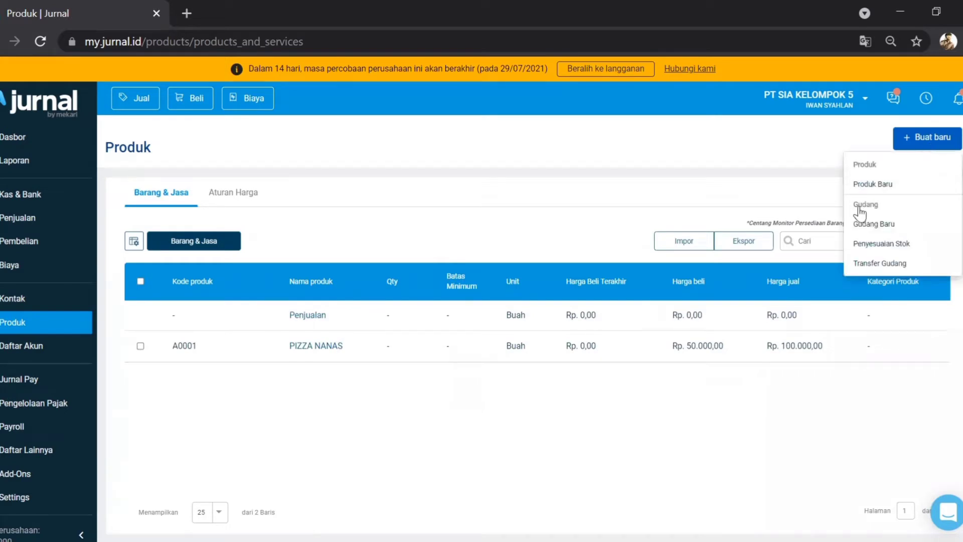
left_click(604, 206)
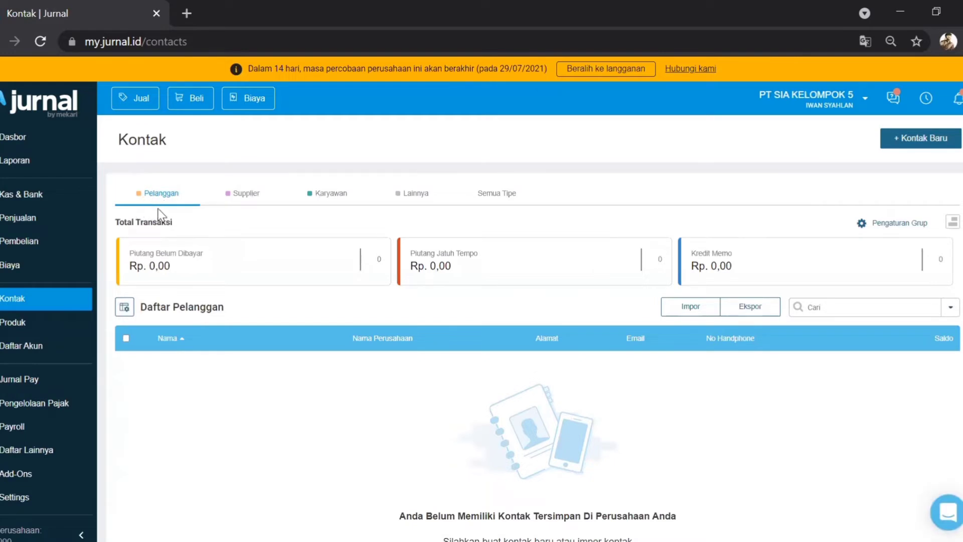
Step: Browse the Supplier, Karyawan, Lainnya and Pelanggan contact lists, then start a new contact
left_click(243, 194)
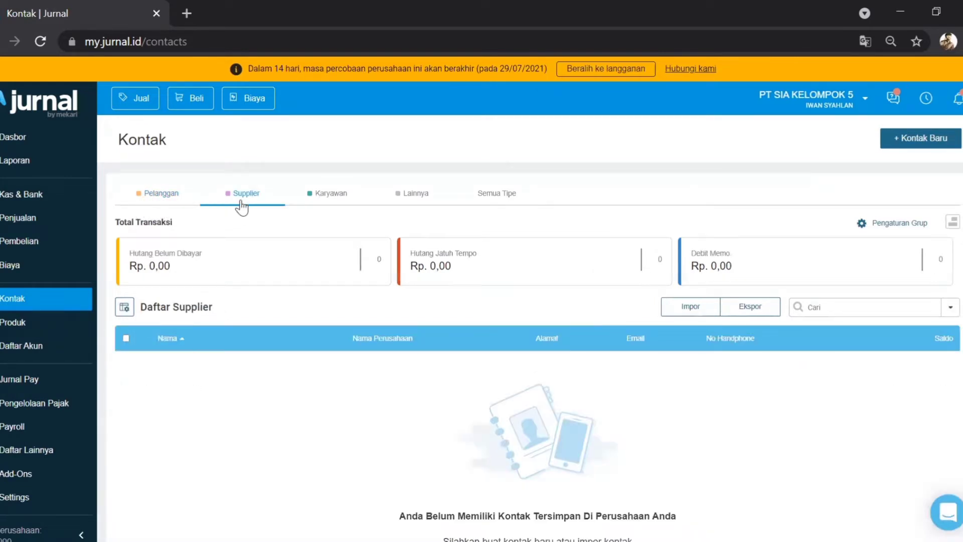
left_click(320, 200)
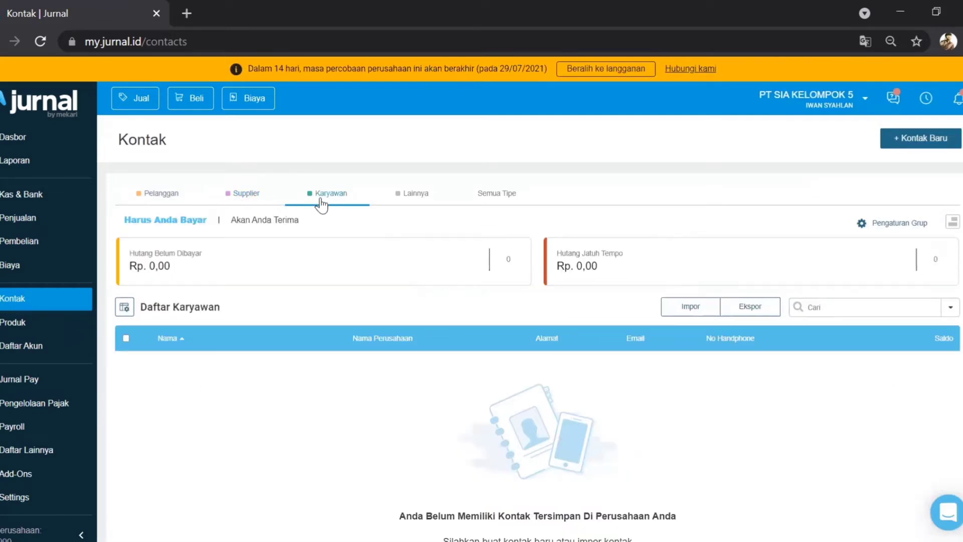
left_click(411, 205)
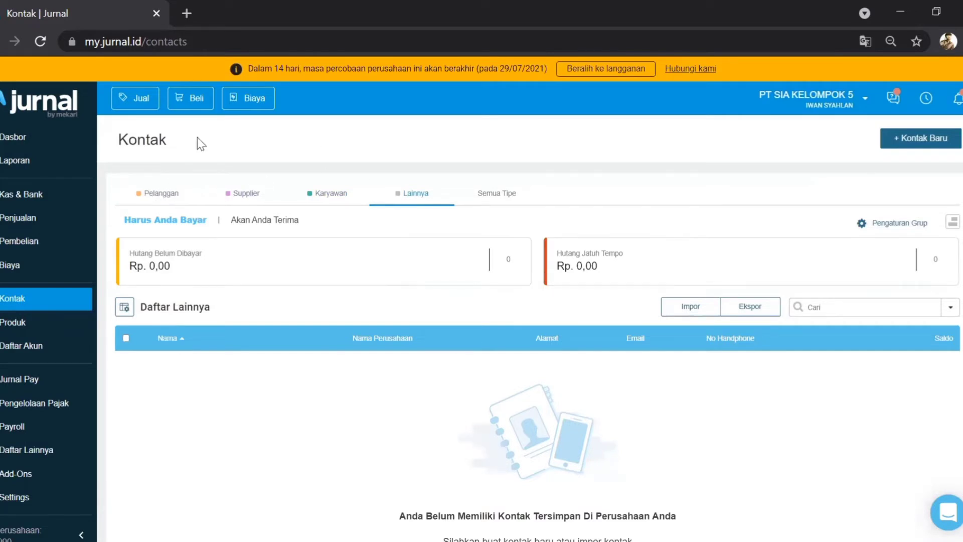
left_click(147, 200)
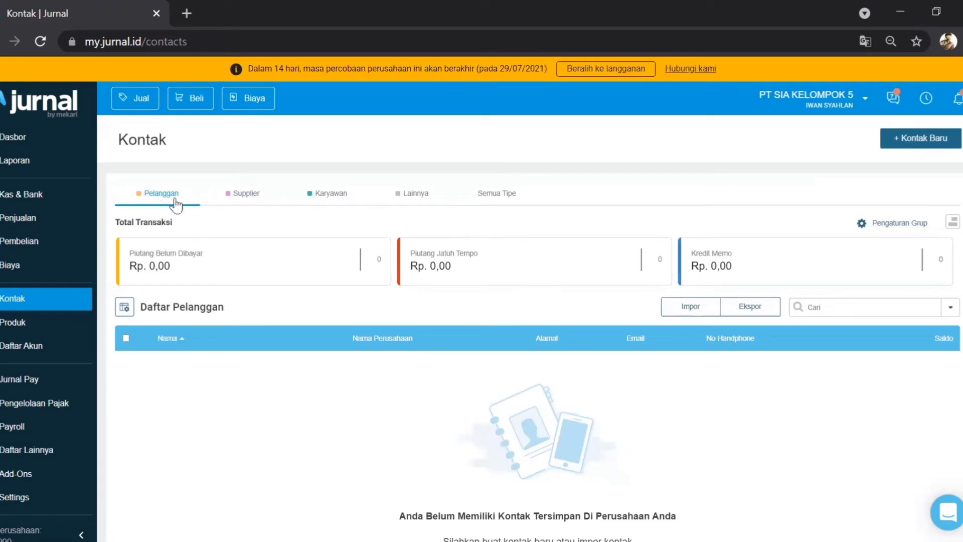
left_click(922, 144)
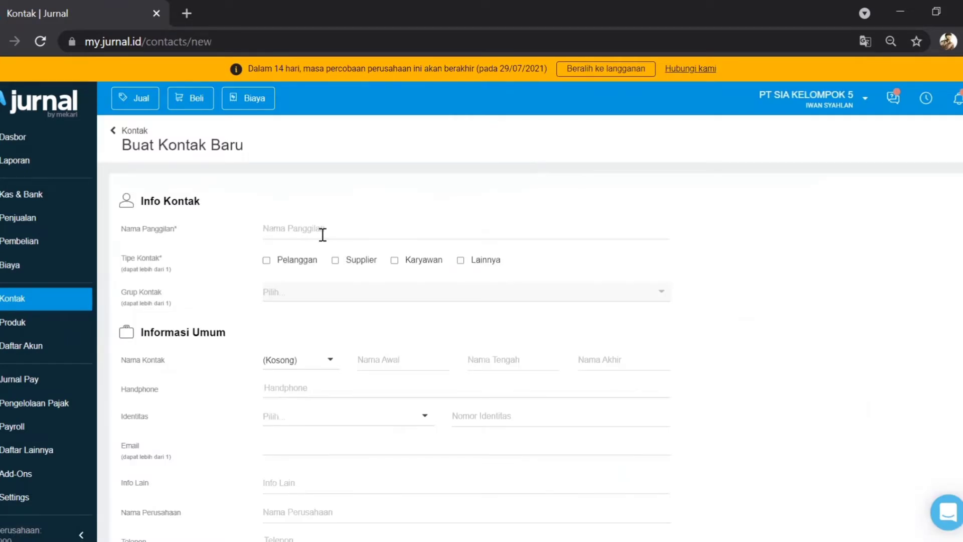
Step: Enter the contact's nickname, mark it as Pelanggan, and set the salutation to Bapak
left_click(323, 232)
type("Andreas")
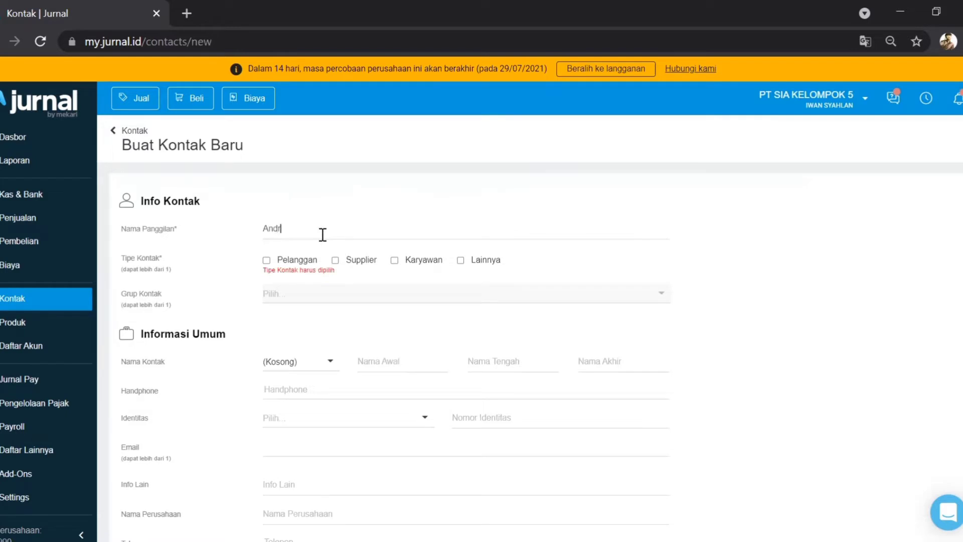
left_click(267, 260)
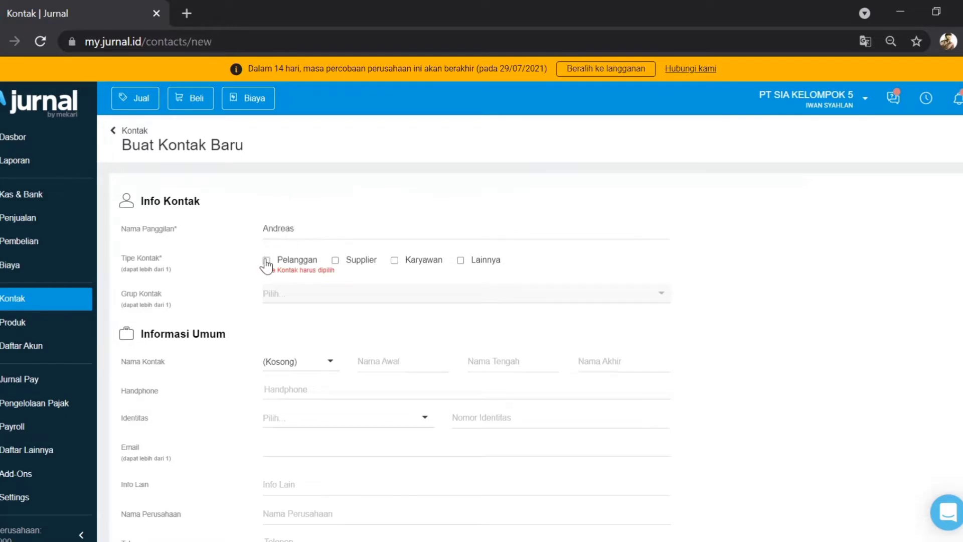
left_click(277, 296)
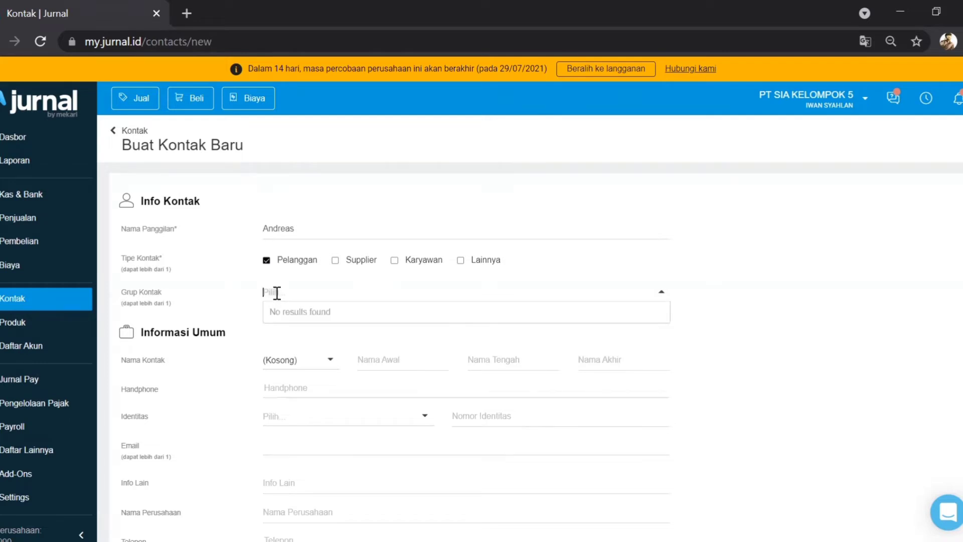
left_click(239, 295)
scroll(288, 286, "down", 3)
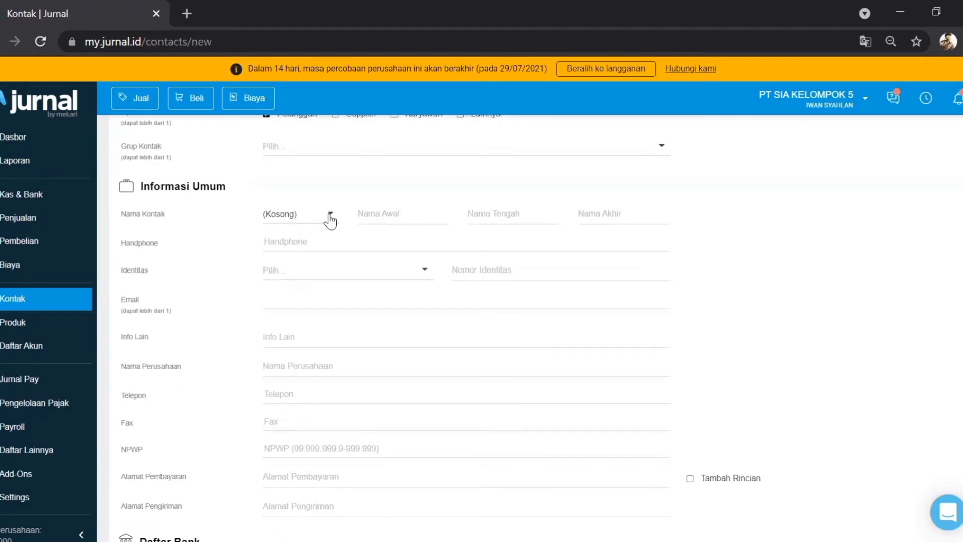
left_click(331, 214)
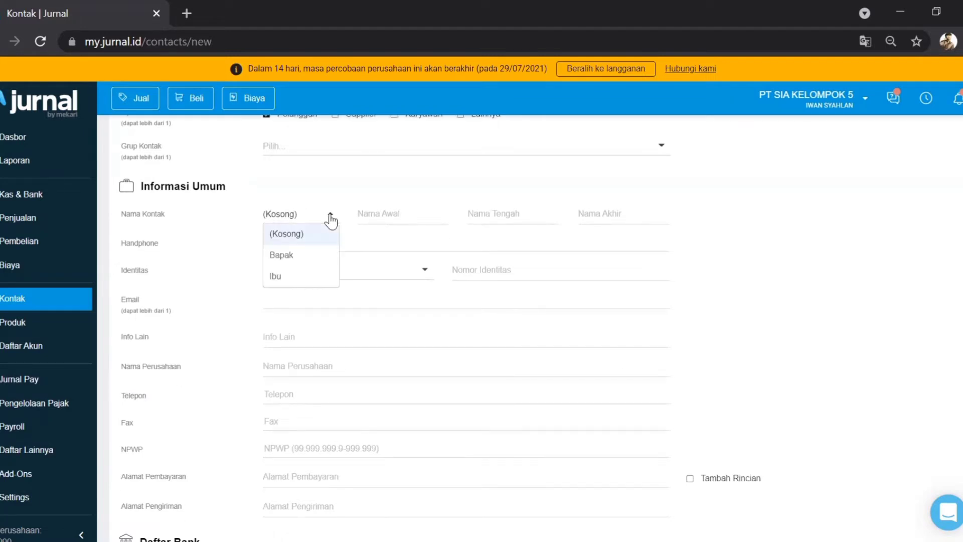
left_click(288, 261)
Step: Fill in the contact's first and middle names and mobile number, and choose KTP as identity type
left_click(383, 214)
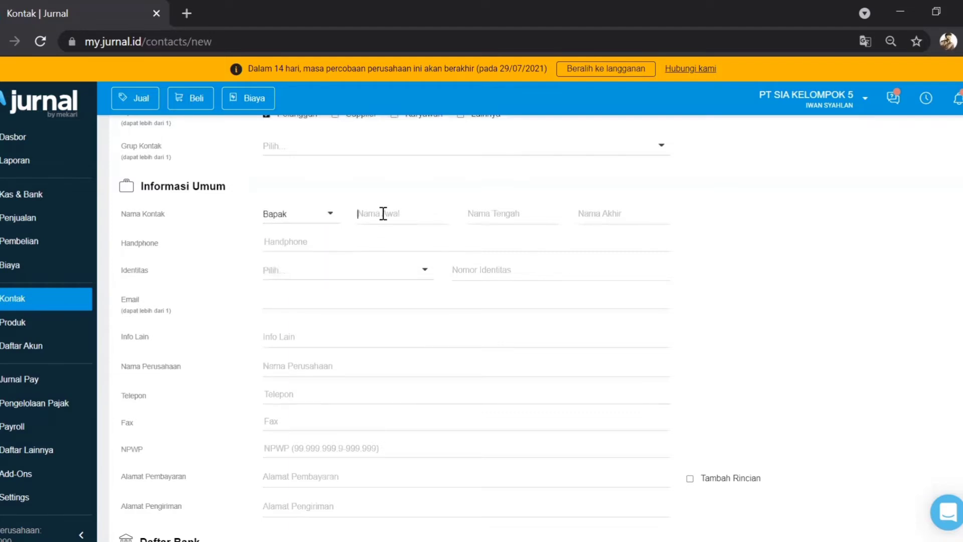
left_click(496, 217)
left_click(371, 243)
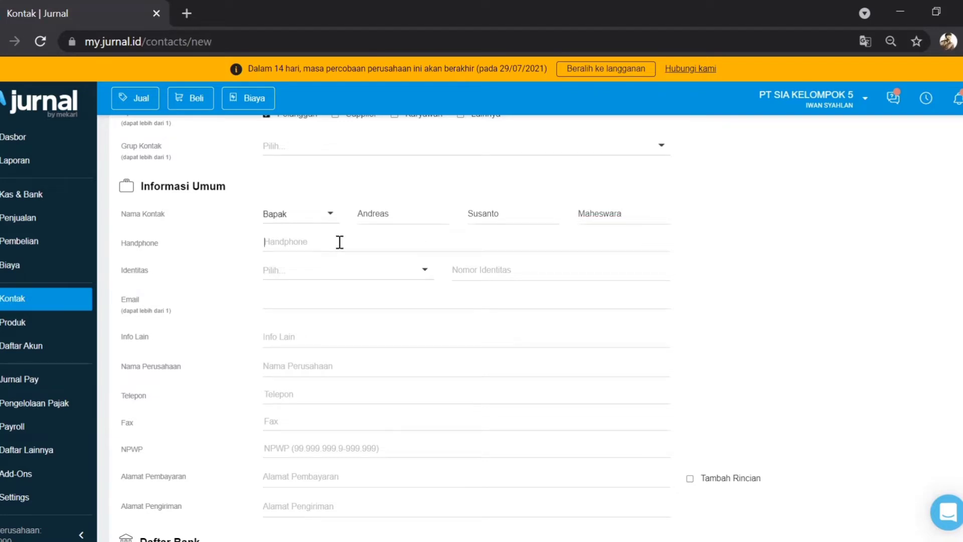
left_click(311, 272)
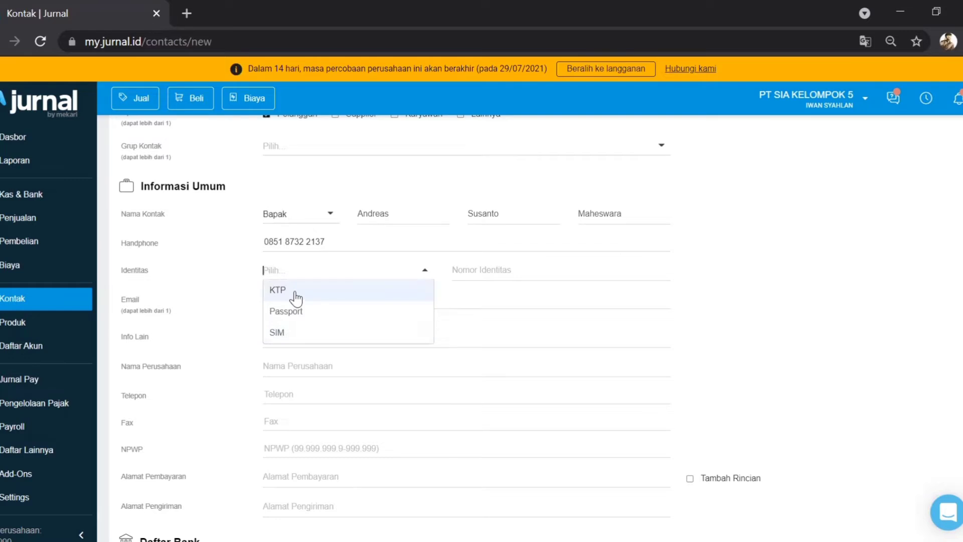
left_click(296, 291)
Step: Enter the contact's KTP identity number and e-mail address
left_click(483, 269)
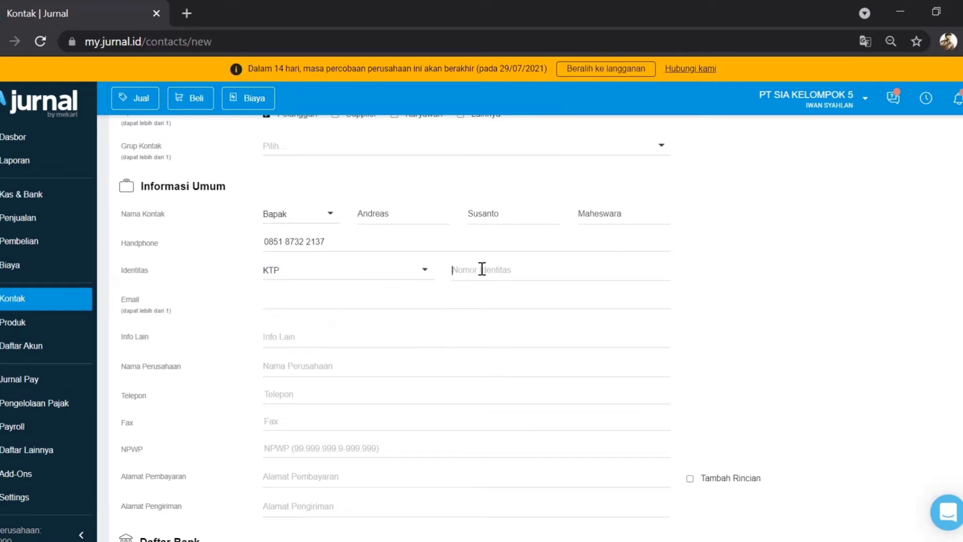
left_click(313, 300)
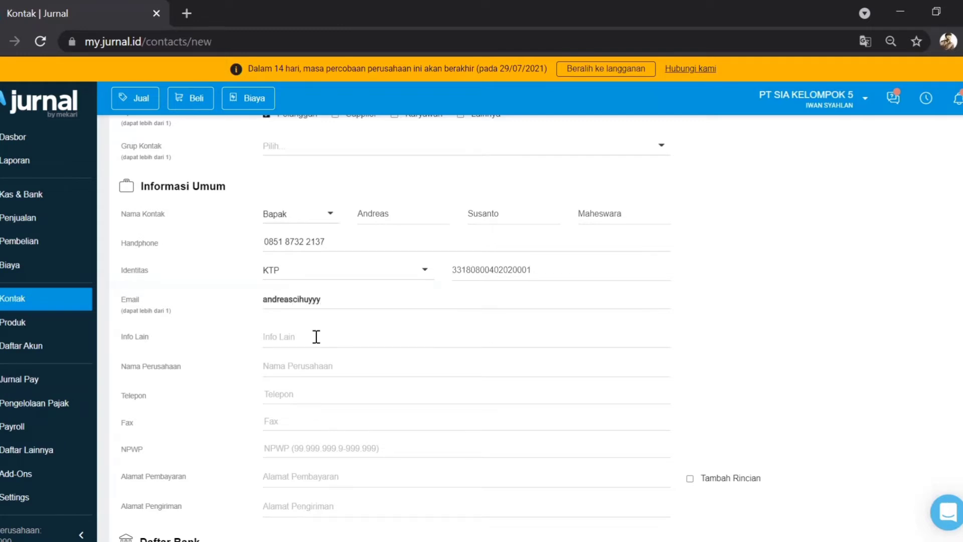
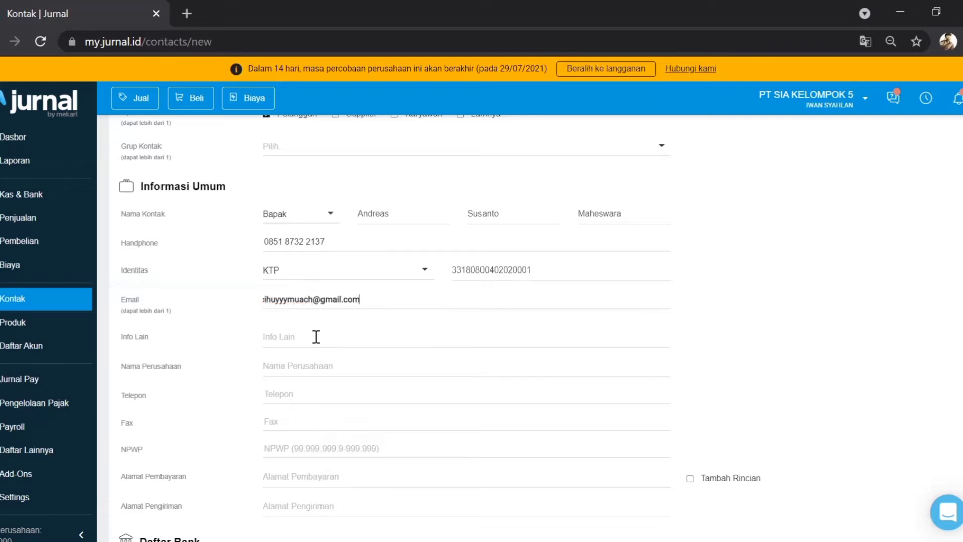
left_click(316, 336)
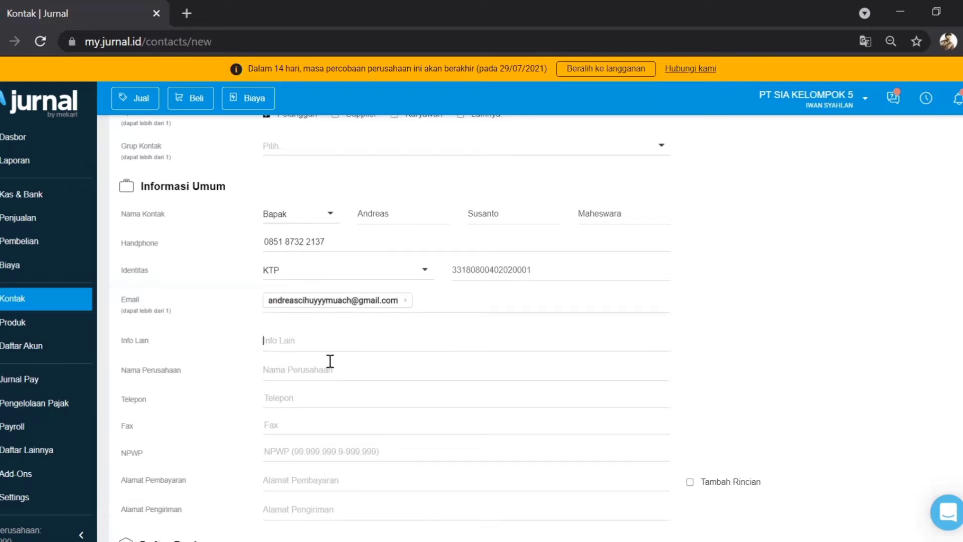
Step: Add a note in Info Lain and set the company name to PT MAHESWARA
scroll(284, 346, "down", 2)
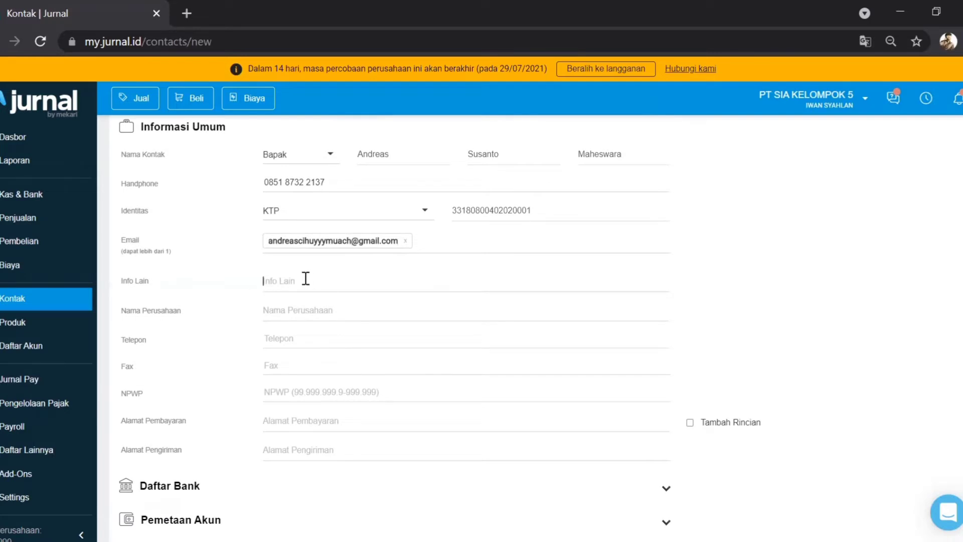
type("Pak a")
key("BackSpace")
type("Andreas pelanggang teruwuu")
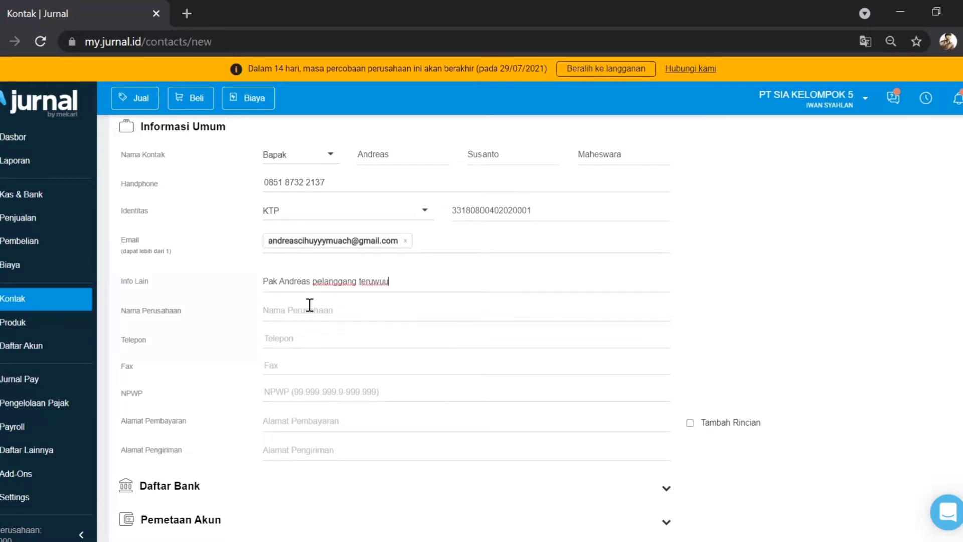
left_click(361, 283)
key("BackSpace")
left_click(300, 312)
type("PT MAHW")
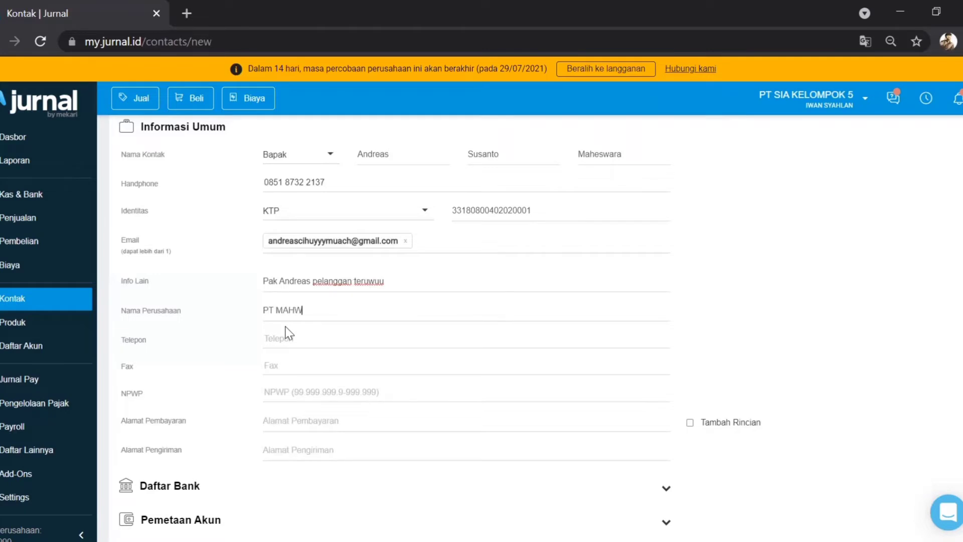
key("BackSpace")
type("ESWARA")
Step: Enter the telephone number and a fax number based on it with different last digits
left_click(276, 343)
key("ctrl+a")
left_click(279, 364)
key("ctrl+v")
key("BackSpace")
key("BackSpace")
key("BackSpace")
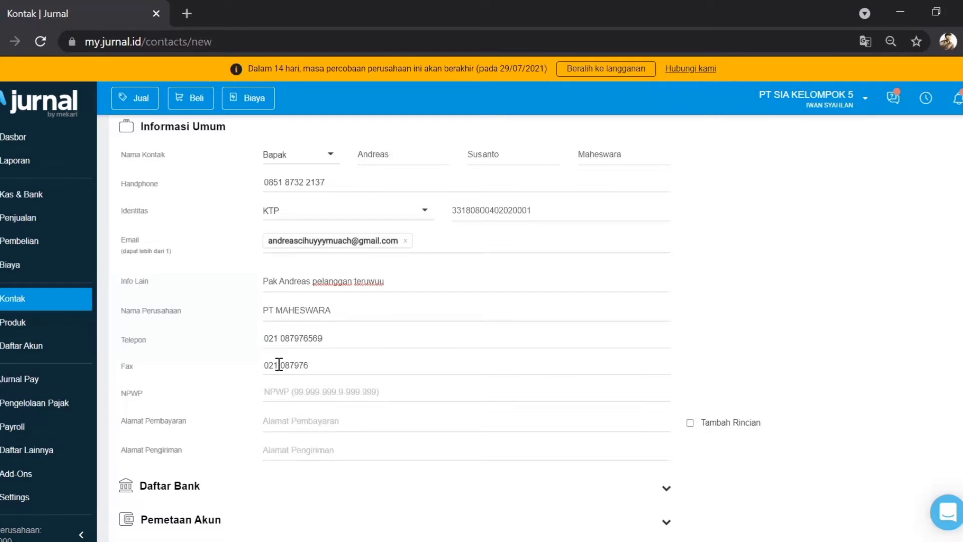
type("567")
Step: Enter the NPWP and billing address, copy the address to shipping, and expand Daftar Bank
left_click(276, 394)
type("111111")
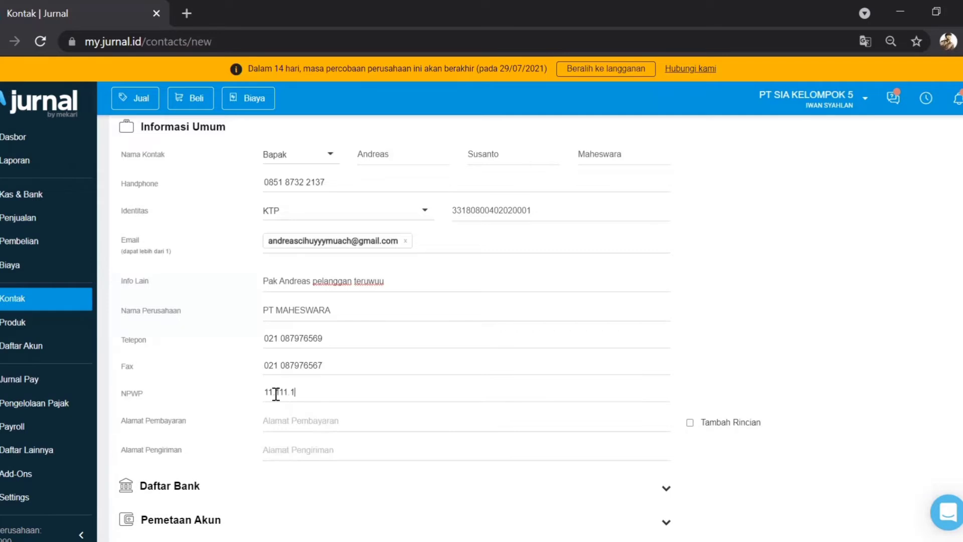
type("111")
type("111111")
type("Jl")
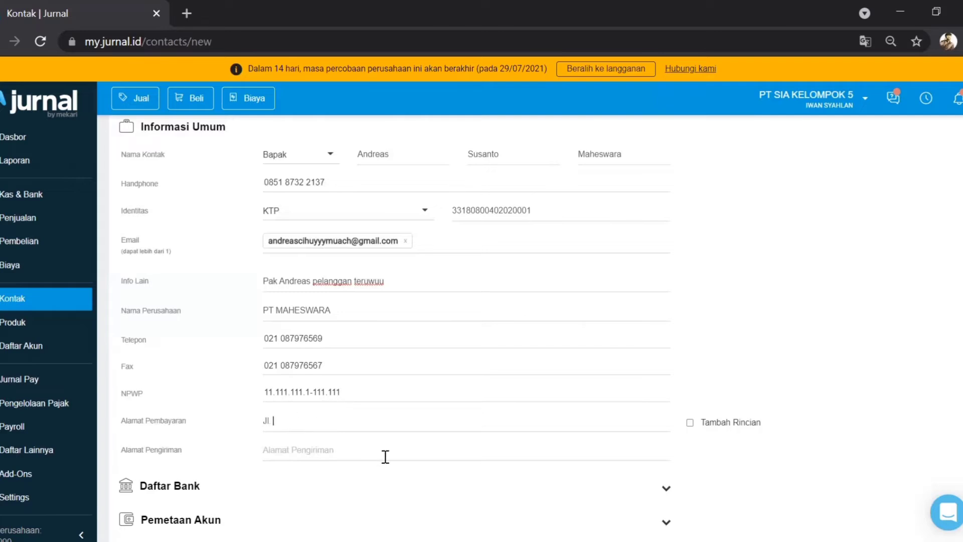
type(". Terus Kapaj")
key("BackSpace")
key("BackSpace")
type("n Jadian No")
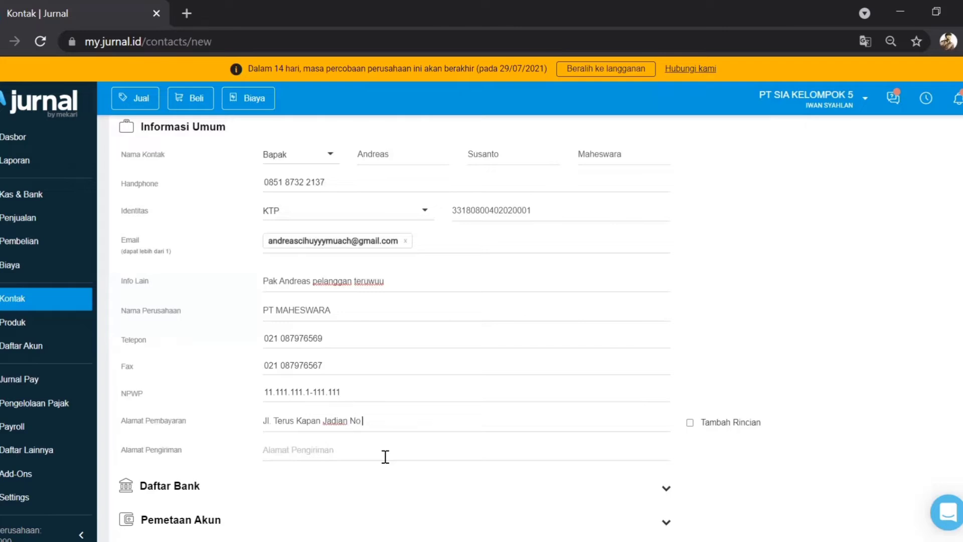
type(" 1 Tangerang Selatan")
key("ctrl+a")
key("ctrl+c")
left_click(355, 451)
key("ctrl+v")
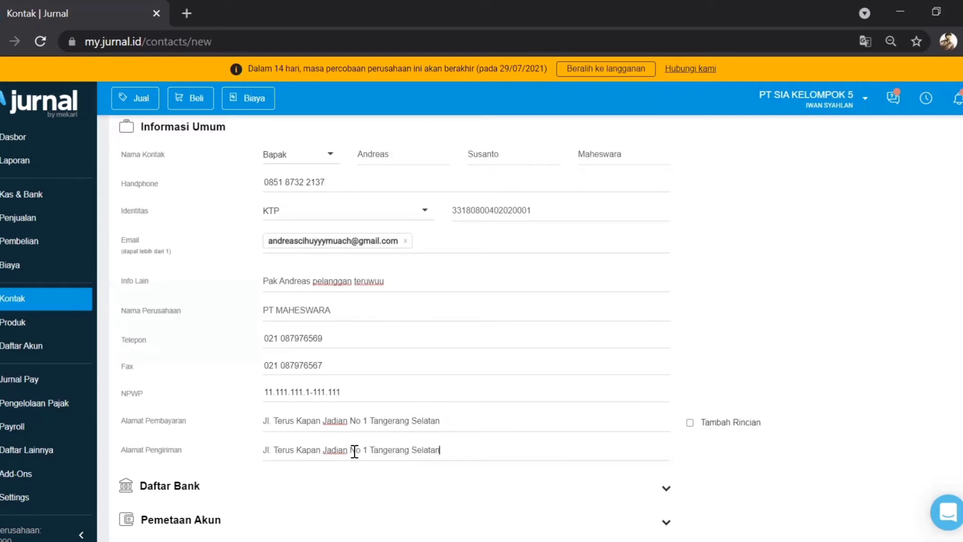
scroll(355, 451, "down", 2)
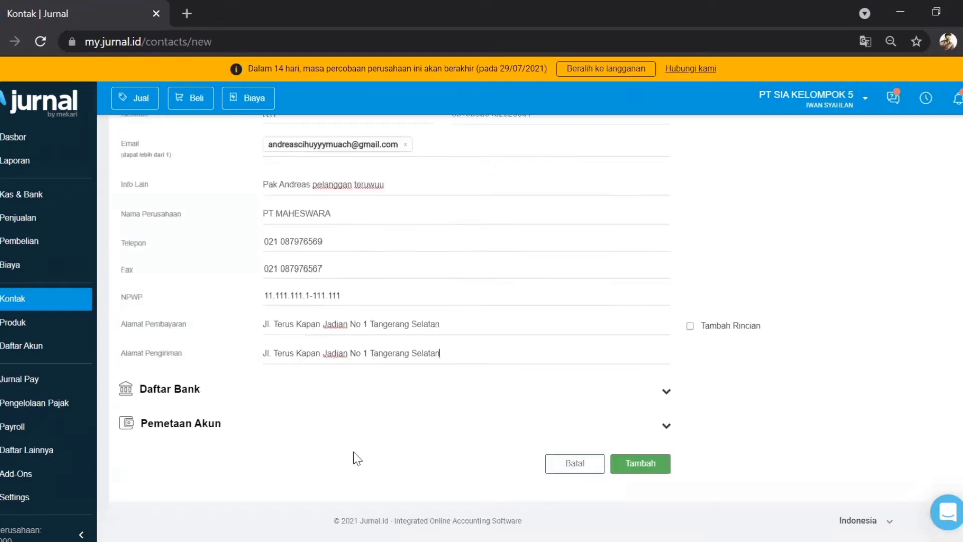
left_click(668, 398)
scroll(668, 397, "down", 2)
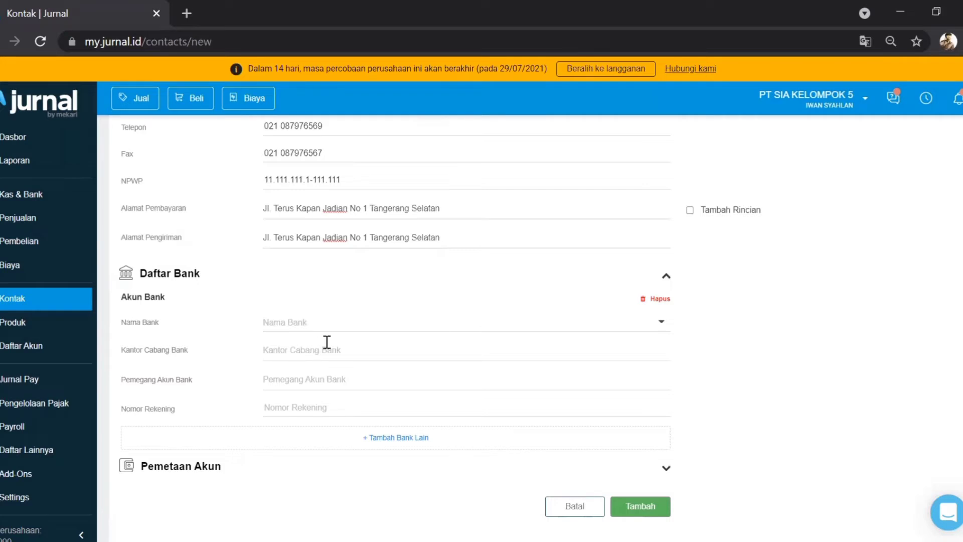
Step: Leave the bank name, branch and account holder fields empty and expand Pemetaan Akun
left_click(299, 323)
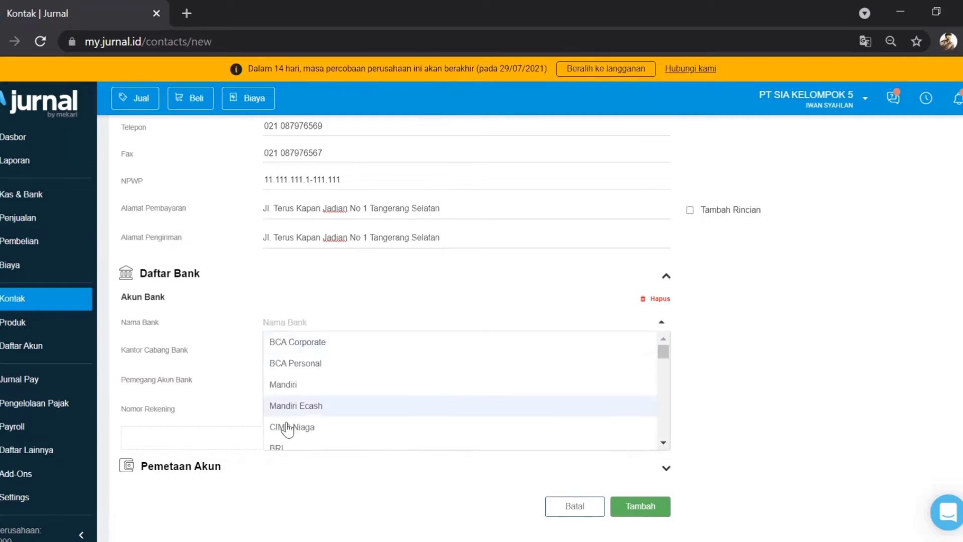
left_click(281, 356)
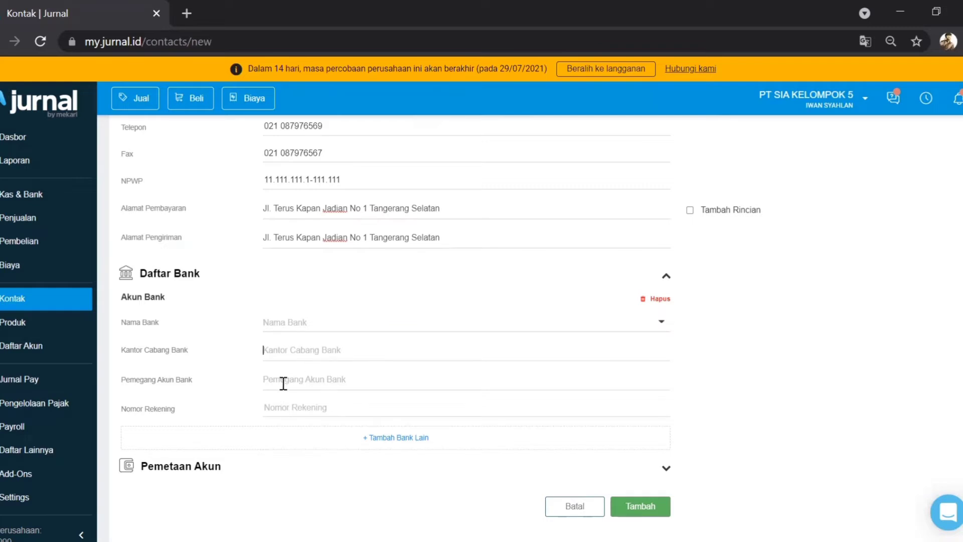
left_click(283, 384)
scroll(612, 388, "down", 1)
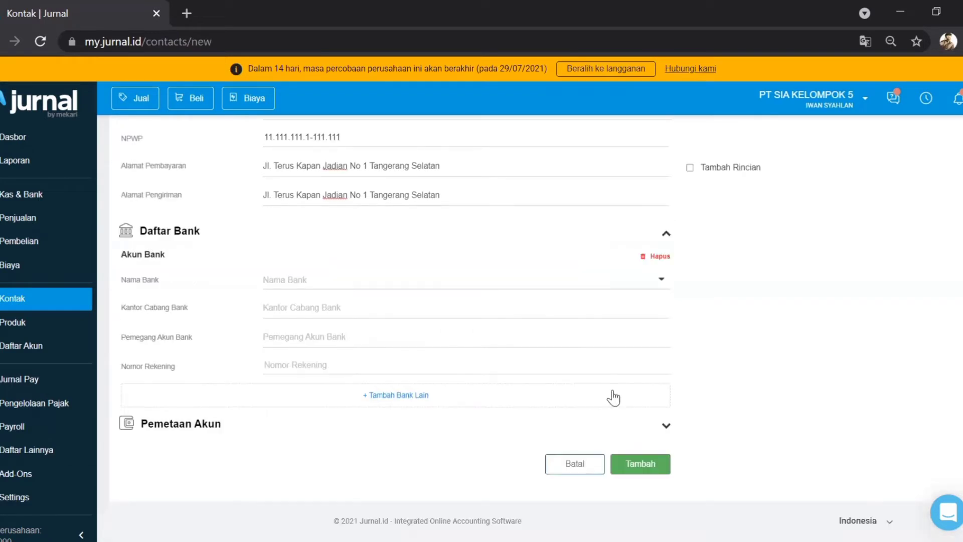
left_click(666, 428)
Step: Map the receivable account to 1-10100 Piutang Usaha and payable to 2-20100 Hutang Usaha
scroll(665, 432, "down", 3)
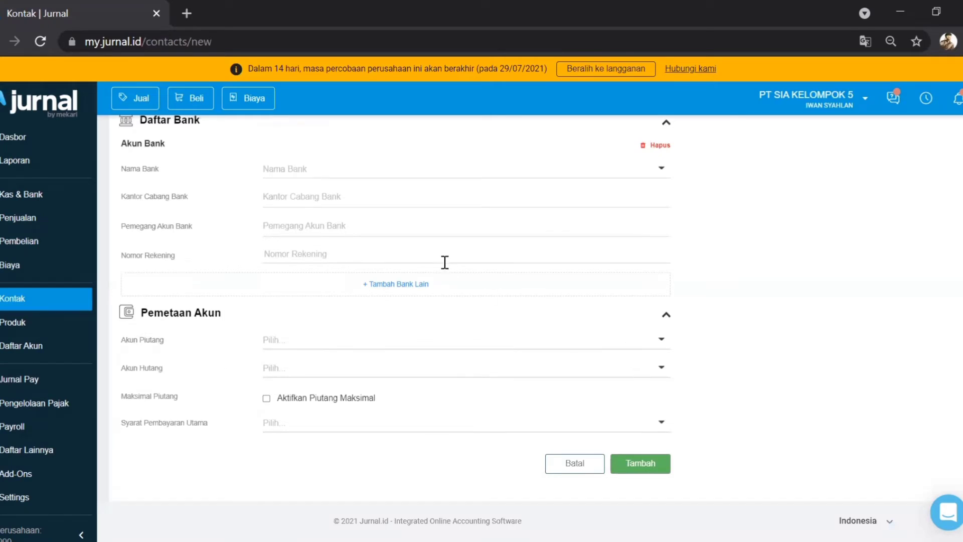
left_click(344, 344)
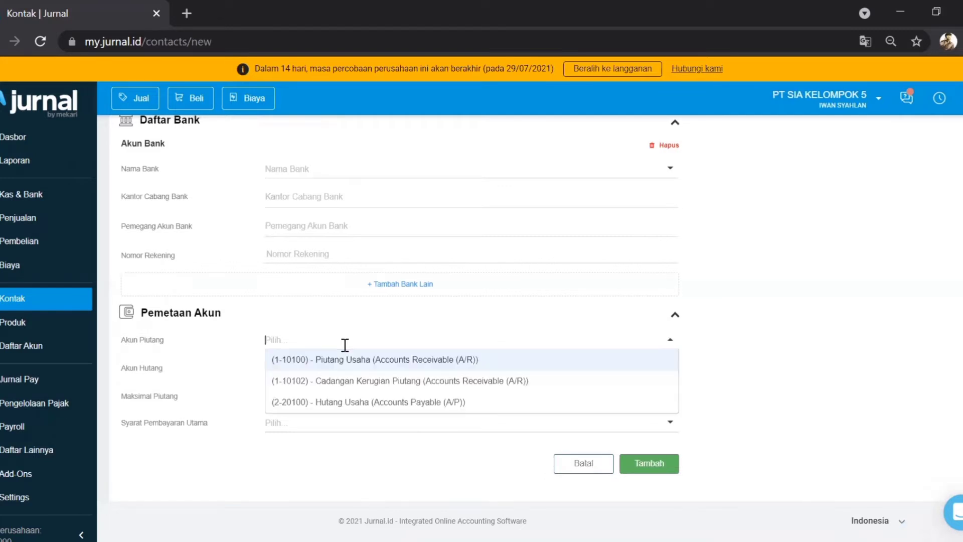
left_click(369, 360)
left_click(352, 370)
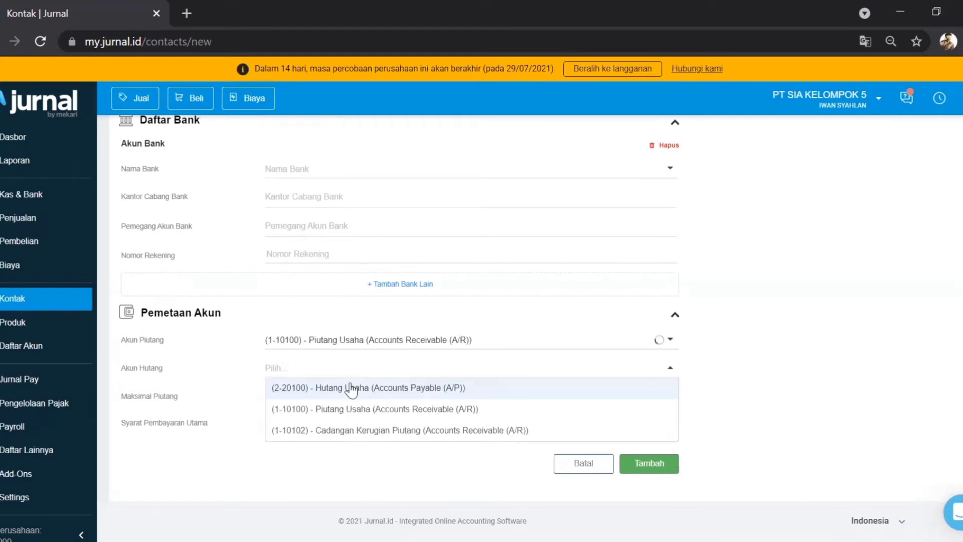
left_click(349, 392)
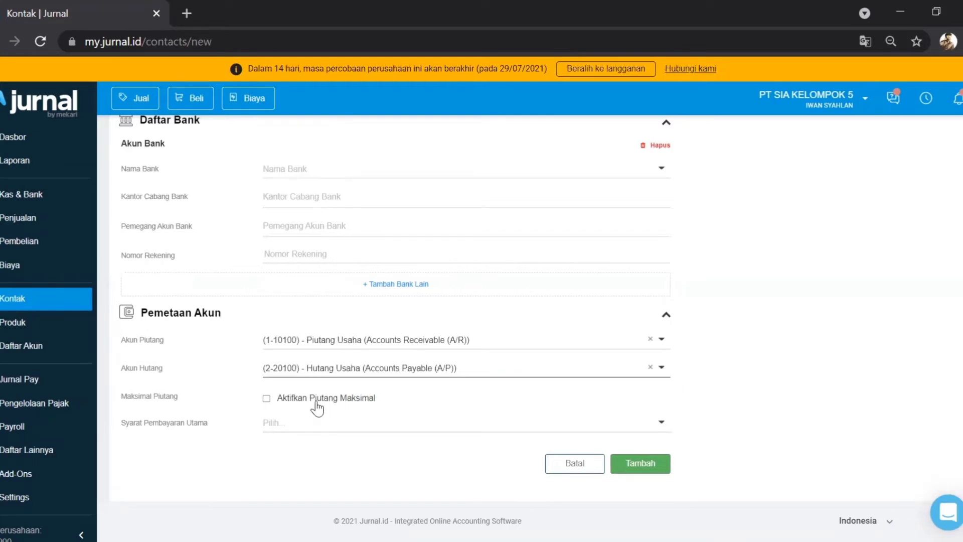
Step: Enable a 500,000 maximum receivable, set Cash on Delivery terms, and save the contact
left_click(266, 399)
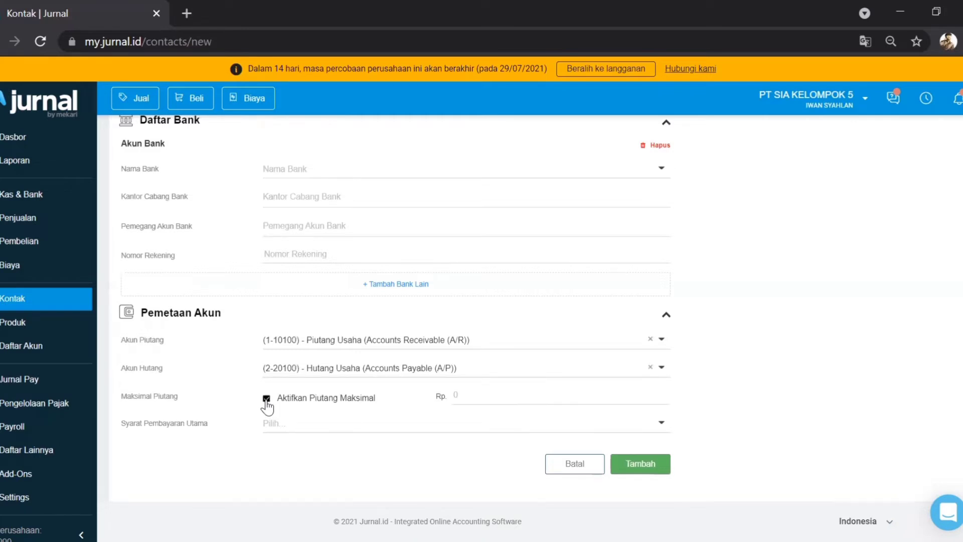
left_click(471, 393)
type("500,000")
left_click(423, 427)
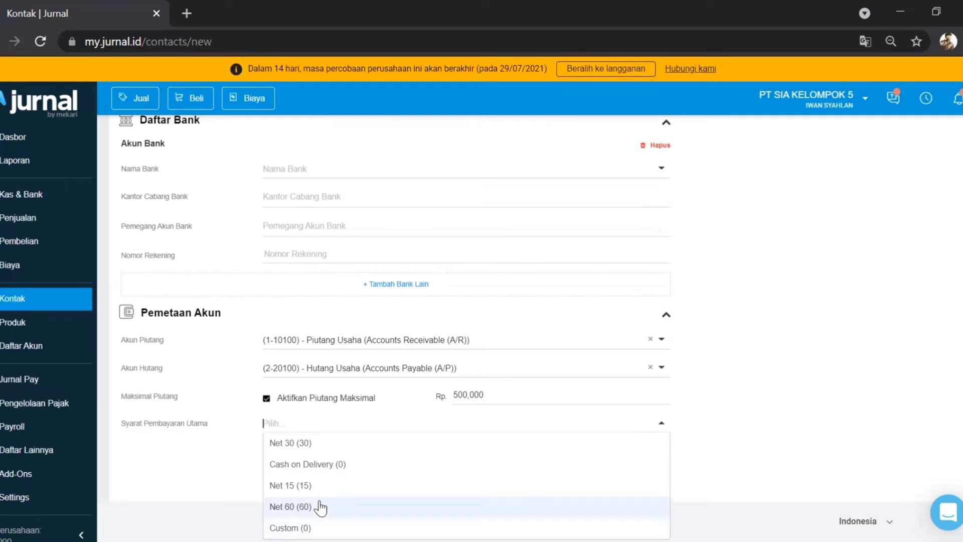
left_click(312, 464)
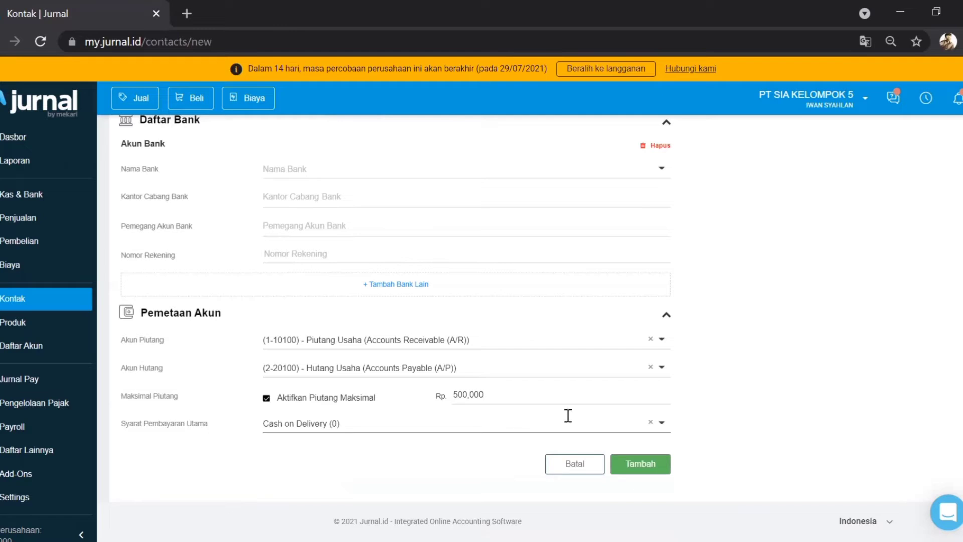
left_click(643, 466)
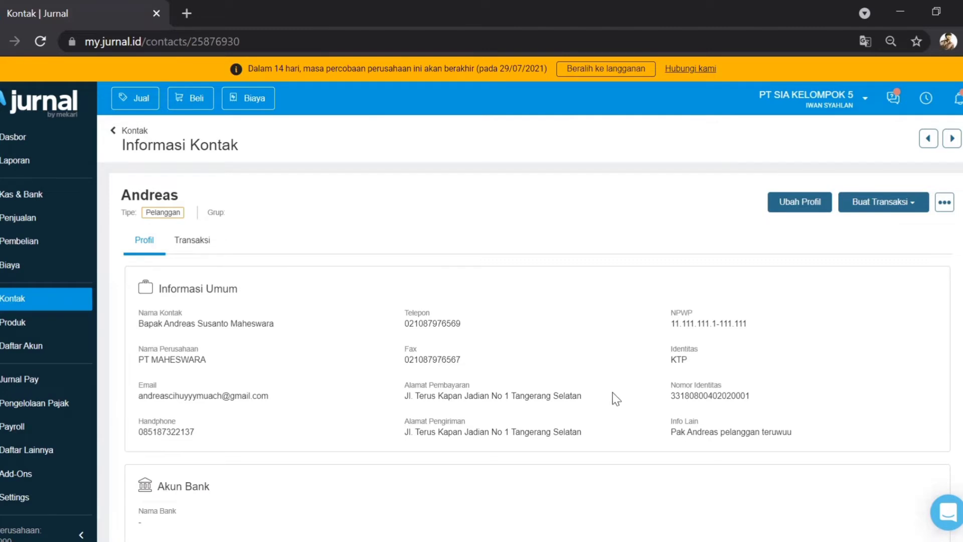
Step: Scroll through the saved customer's details down to Pemetaan Akun and back to the top
scroll(613, 394, "down", 3)
scroll(614, 398, "down", 2)
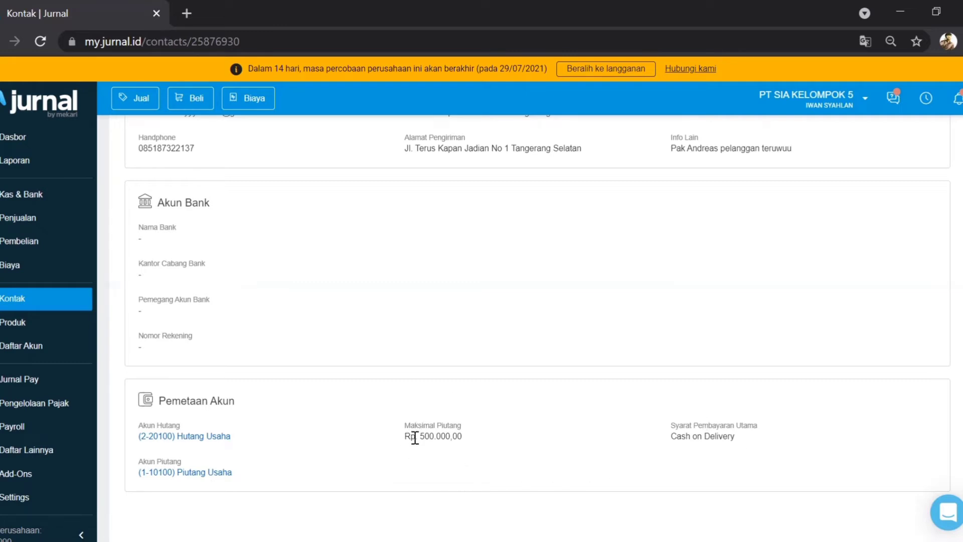
scroll(605, 302, "down", 4)
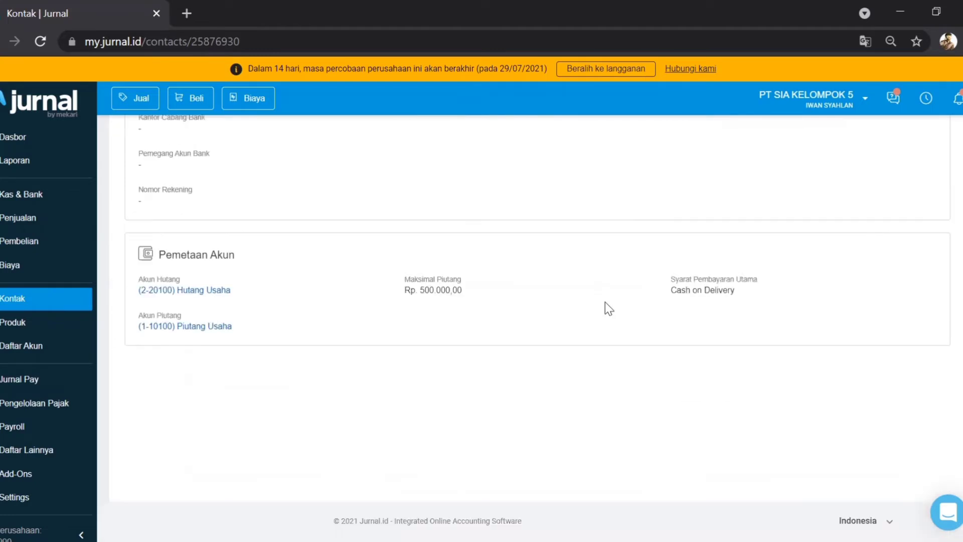
scroll(605, 302, "up", 9)
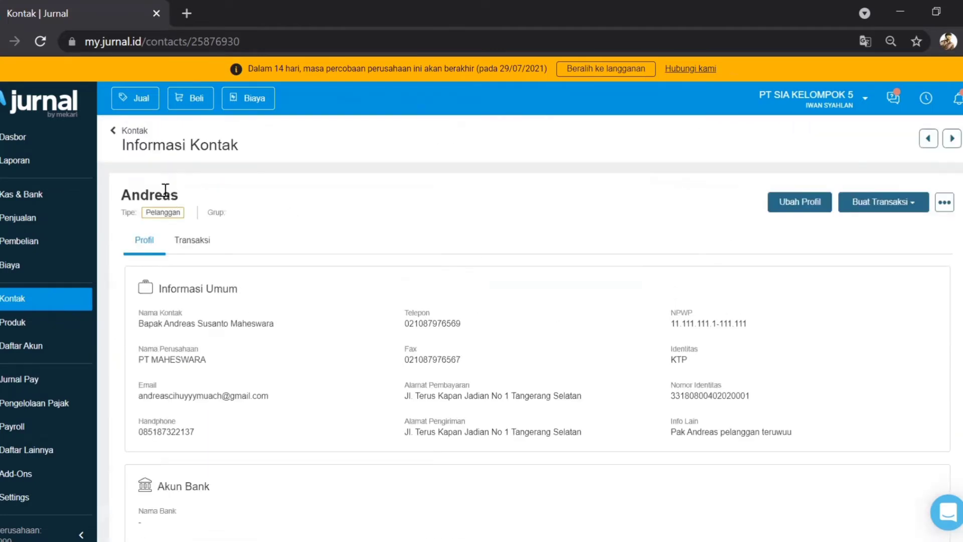
Step: Return to the contact list, show the empty Supplier list, and start a new contact
left_click(114, 132)
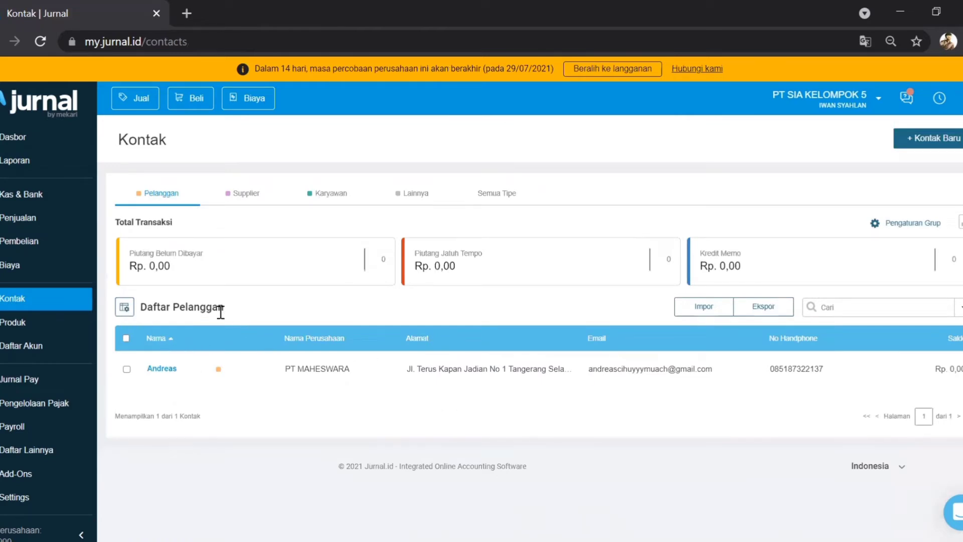
left_click(247, 200)
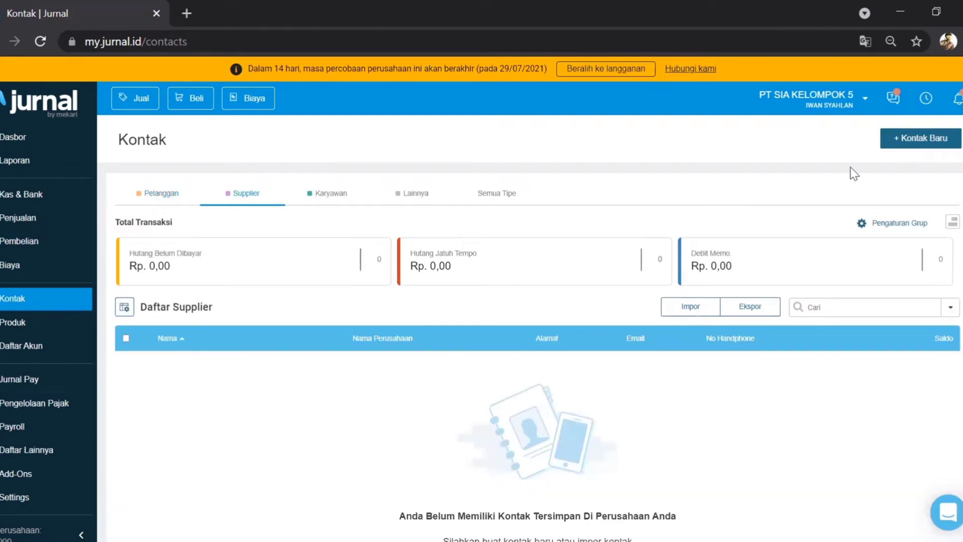
left_click(906, 138)
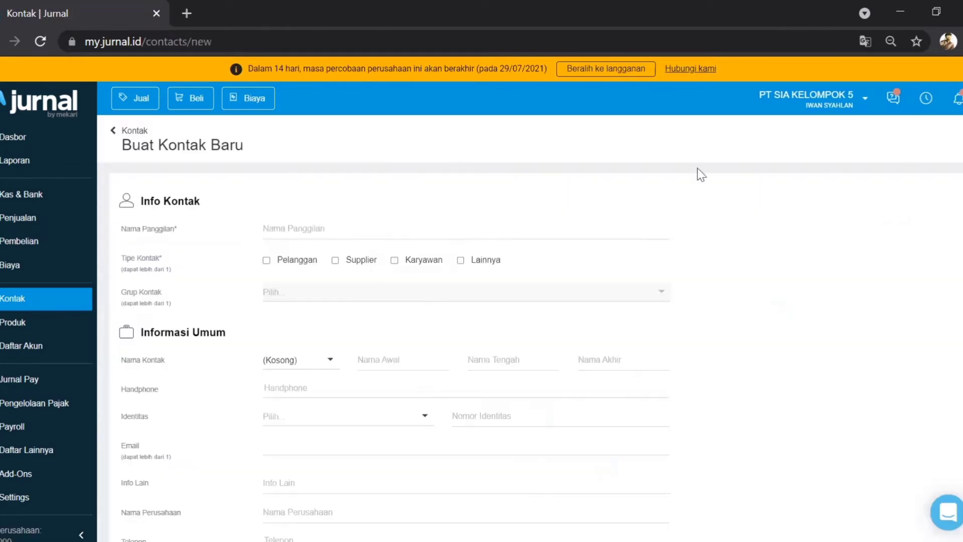
Step: Enter the supplier's nickname, tick Supplier, and set the contact title to Ibu
left_click(375, 236)
type("Brenda")
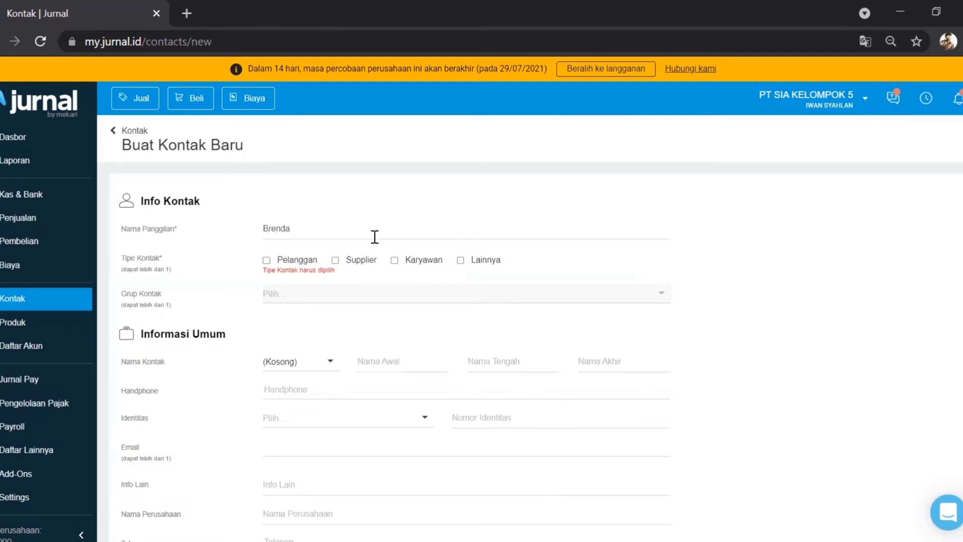
type("na")
left_click(335, 266)
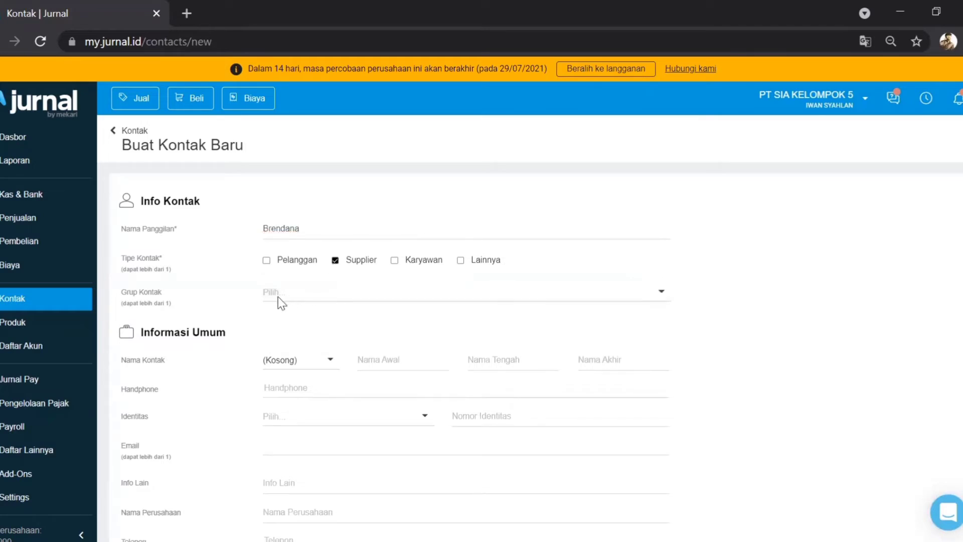
left_click(295, 360)
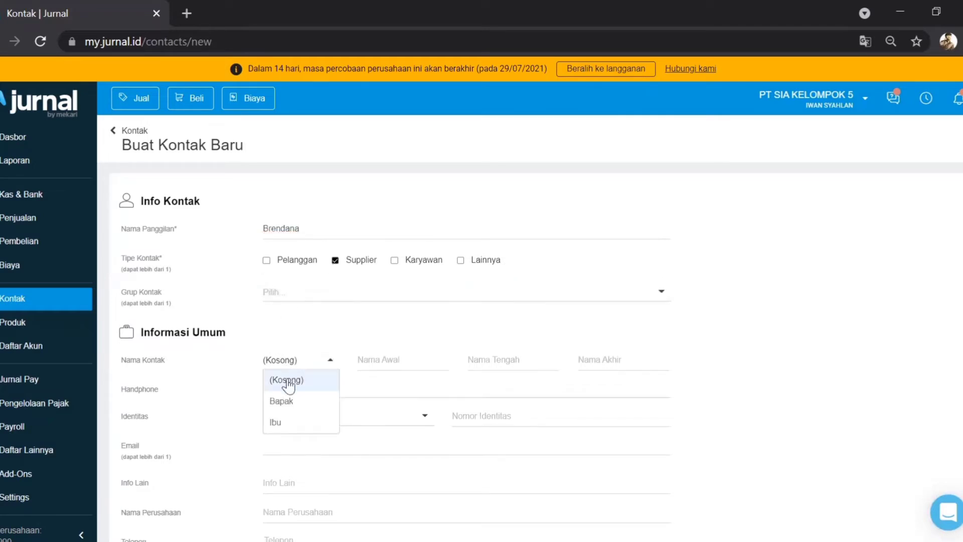
left_click(281, 406)
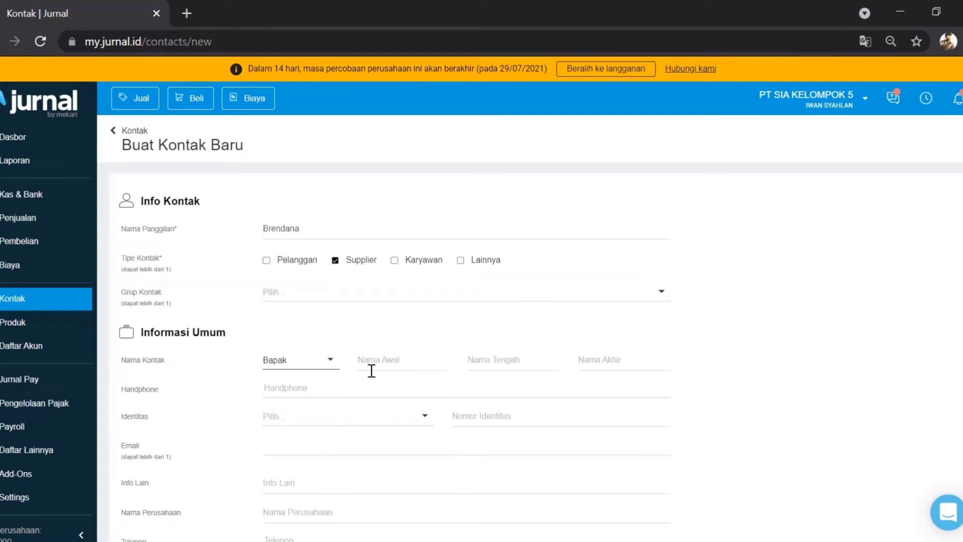
left_click(332, 368)
left_click(296, 423)
Step: Fill in the contact's first and last names, correcting typos in the surname
left_click(390, 361)
left_click(622, 359)
type("Wouyuowoyo")
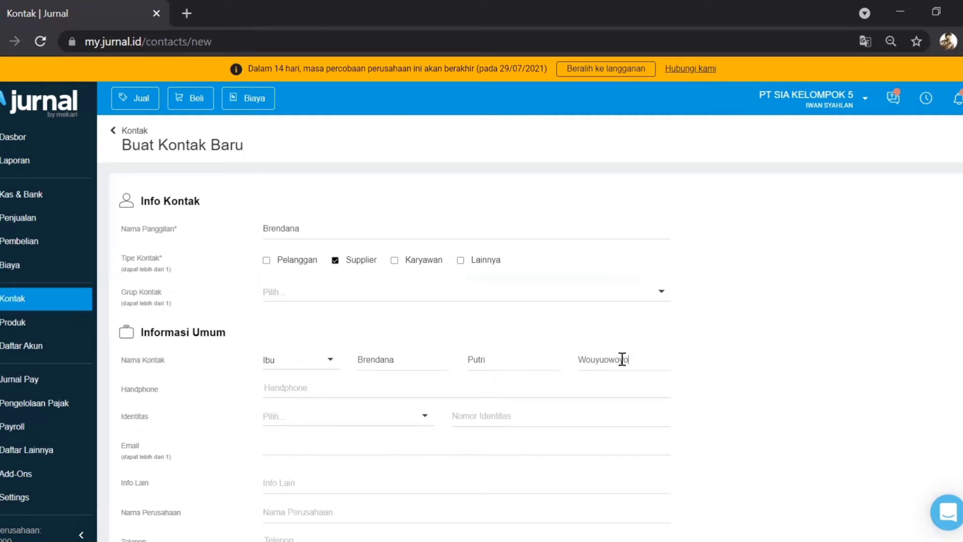
left_click(603, 359)
key("BackSpace")
key("Left")
key("BackSpace")
Step: Enter the mobile number, choose KTP as identity type, and enter the KTP number
left_click(321, 390)
left_click(308, 419)
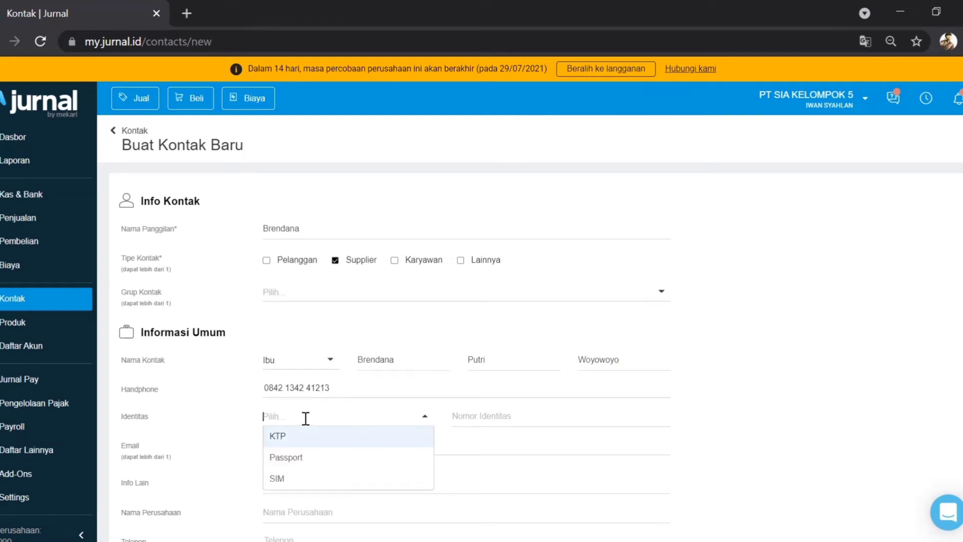
left_click(288, 440)
left_click(458, 419)
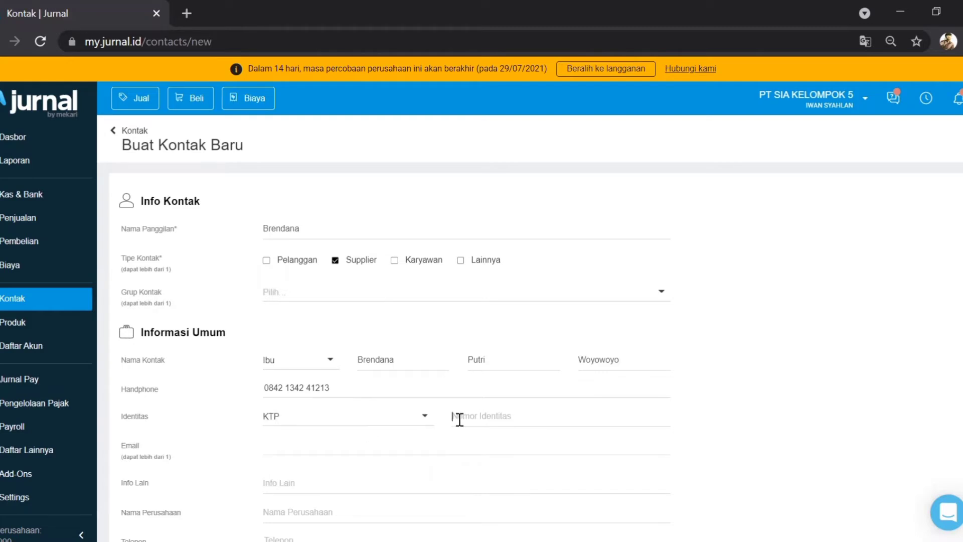
Step: Enter the supplier's e-mail address, an Info Lain note, and the company name
scroll(460, 420, "down", 5)
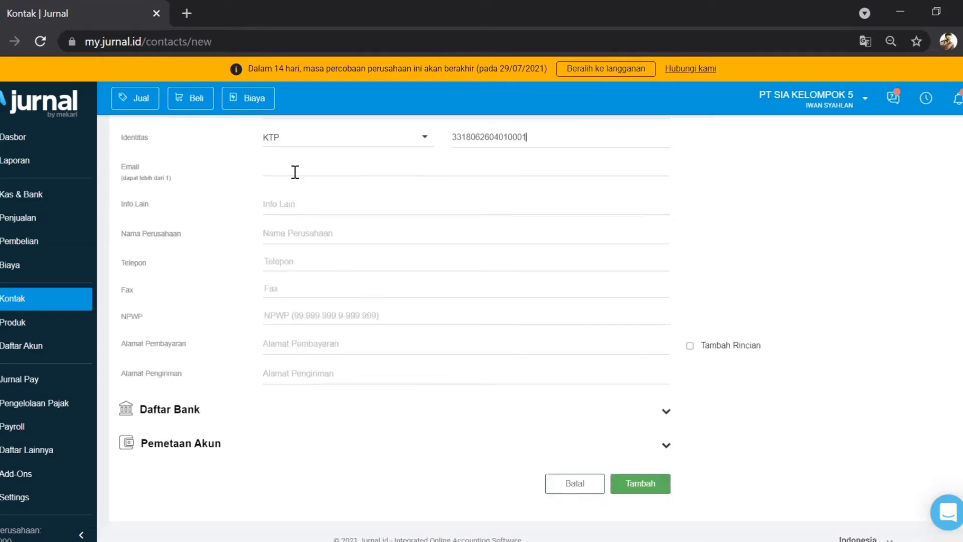
left_click(295, 172)
left_click(294, 203)
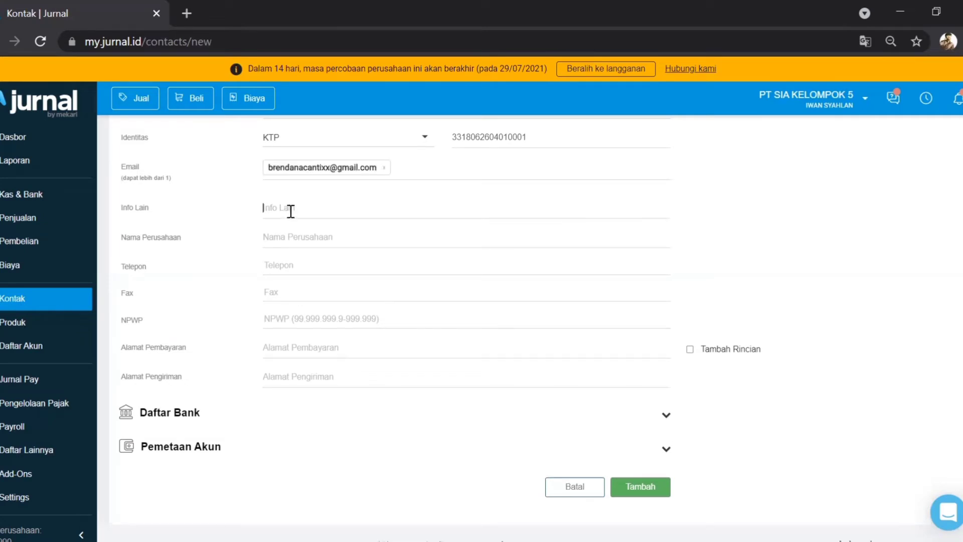
type("Bu Brendana supplier paling besttt")
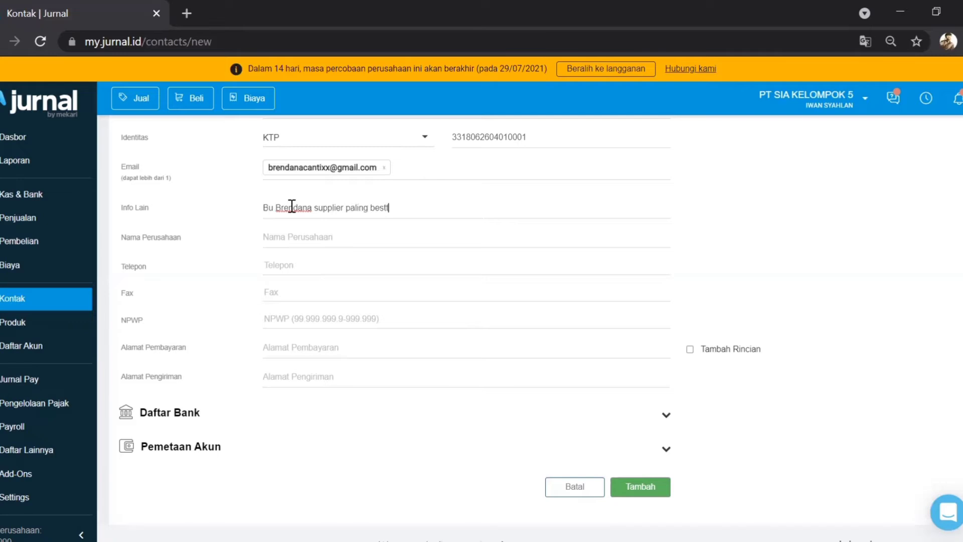
left_click(290, 238)
type("PT BRM")
key("BackSpace")
key("BackSpace")
key("BackSpace")
type("M")
key("BackSpace")
type("BRENDANAAAA")
Step: Enter the telephone number, a fax number ending in 763, and the NPWP tax number
left_click(291, 265)
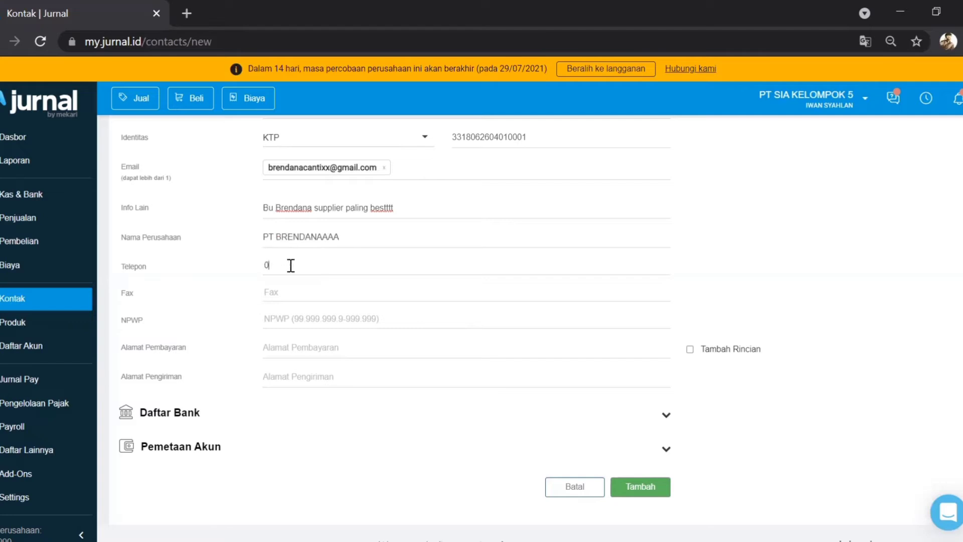
triple_click(291, 265)
key("ctrl+c")
left_click(277, 292)
key("ctrl+v")
key("BackSpace")
key("BackSpace")
key("BackSpace")
type("763")
left_click(286, 320)
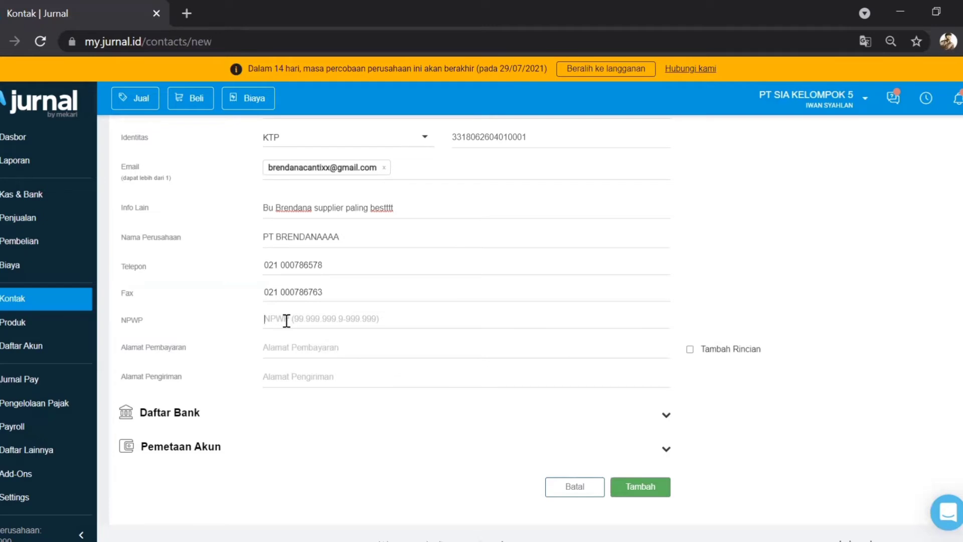
type("22. 222.222.2-222.222")
Step: Enter the Tangerang Selatan billing address and copy it into the shipping address
left_click(297, 349)
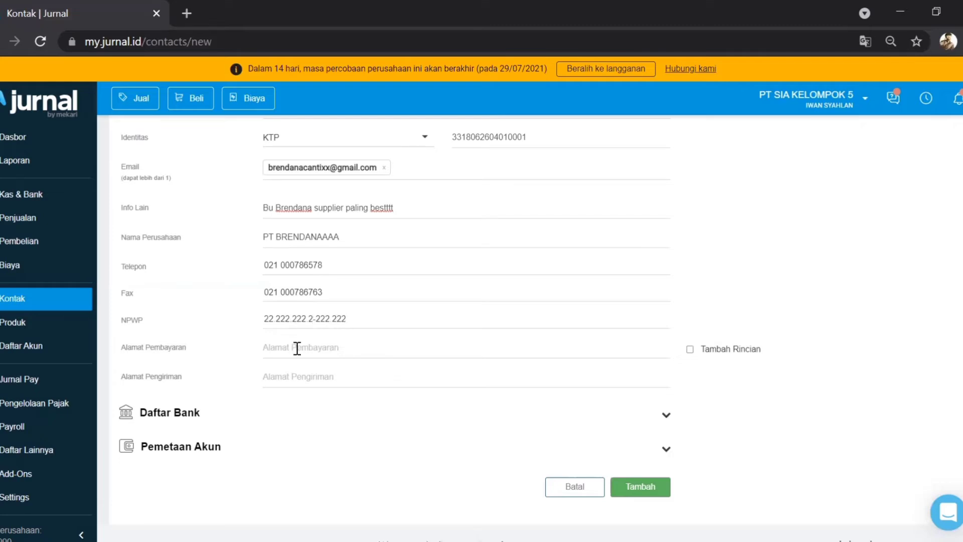
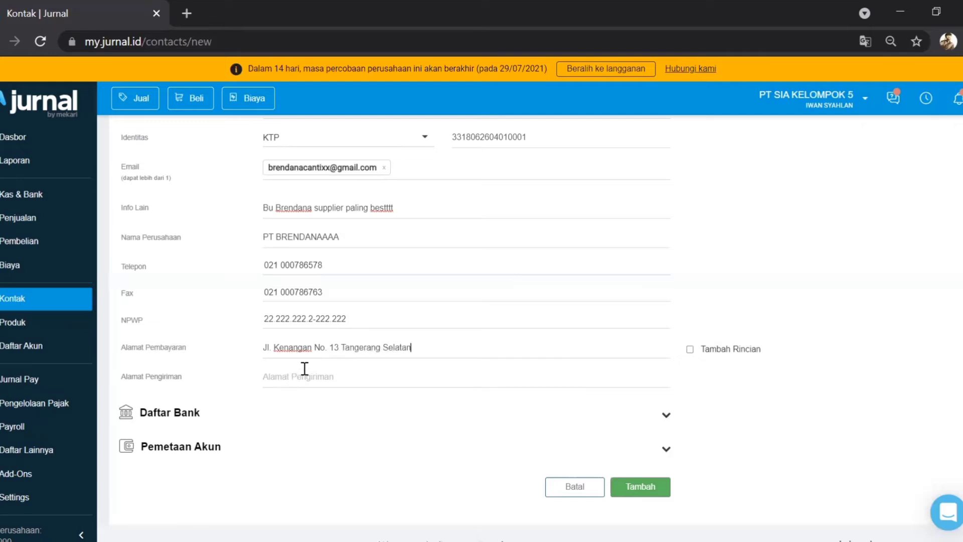
key("ctrl+a")
key("ctrl+c")
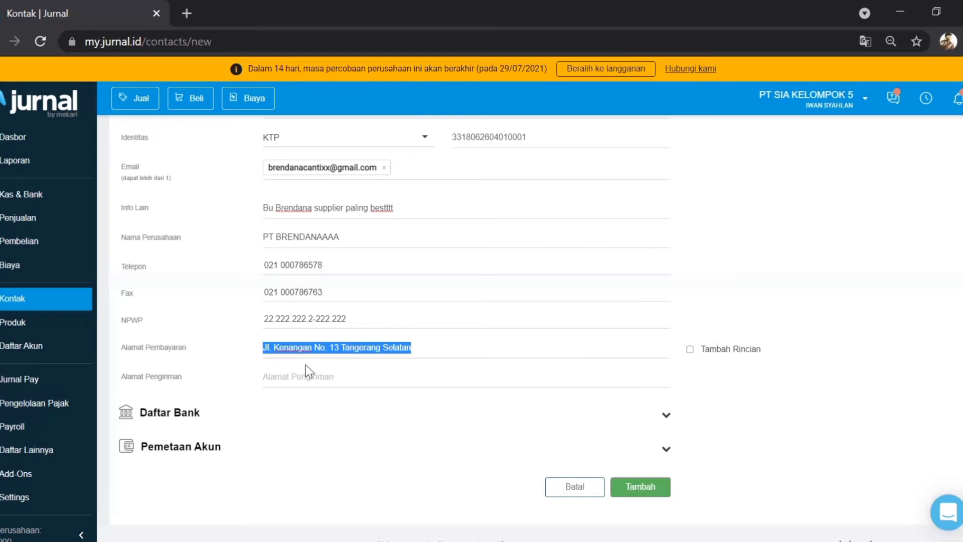
left_click(303, 377)
key("ctrl+v")
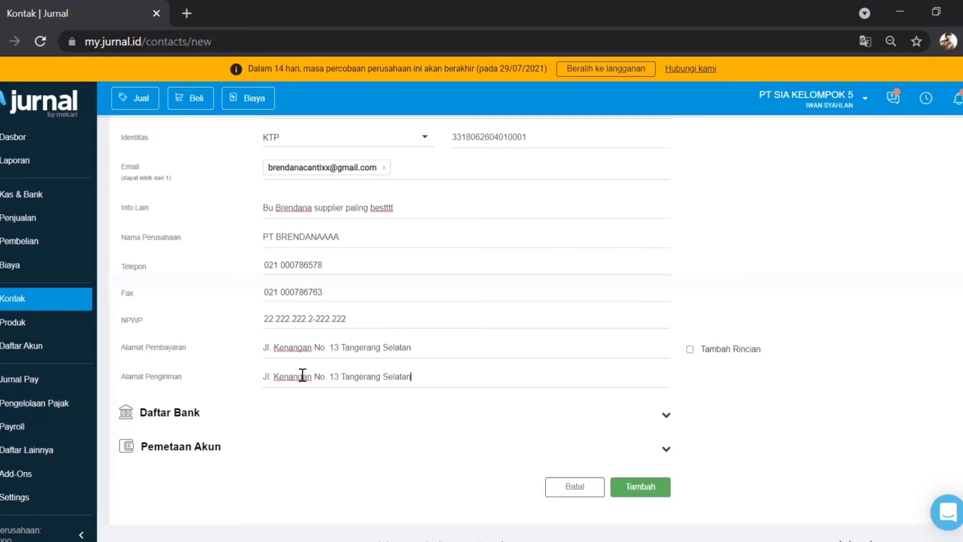
scroll(302, 376, "down", 1)
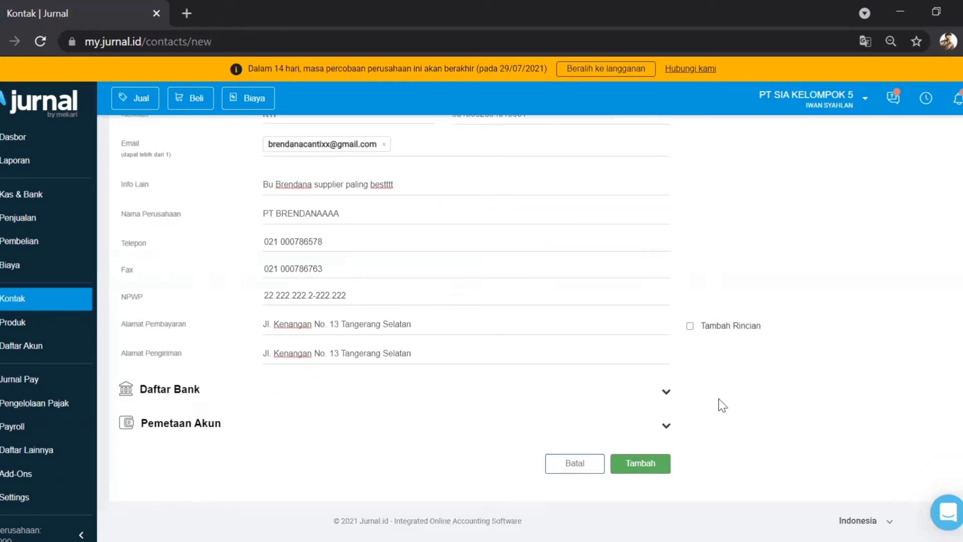
Step: Map the supplier's receivable to Piutang Usaha (1-10100) and payable to Hutang Usaha (2-20100)
left_click(665, 391)
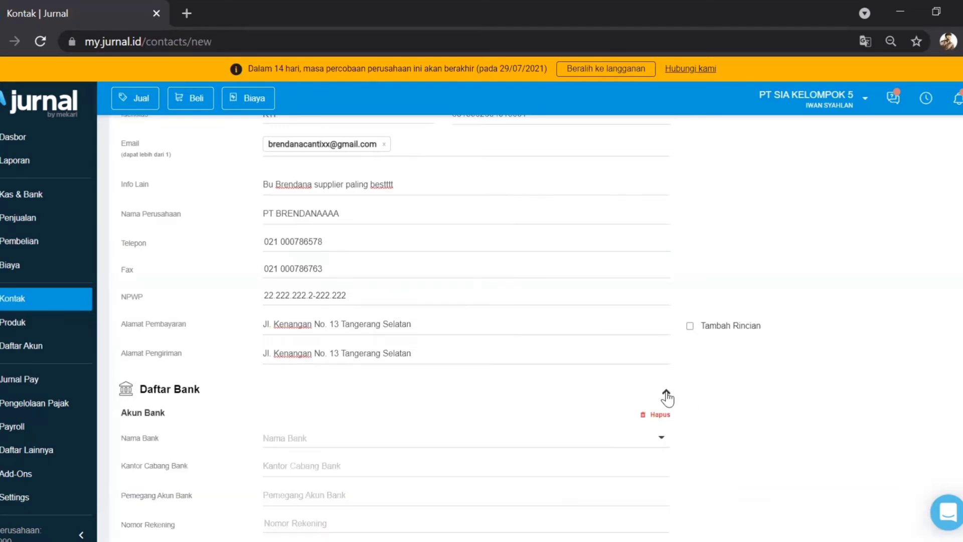
scroll(666, 398, "down", 3)
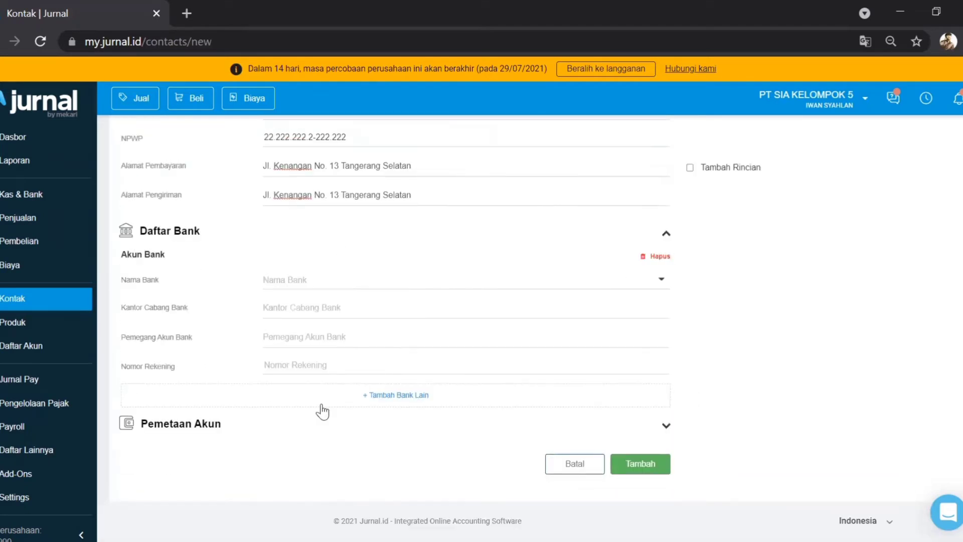
left_click(662, 426)
scroll(577, 414, "down", 2)
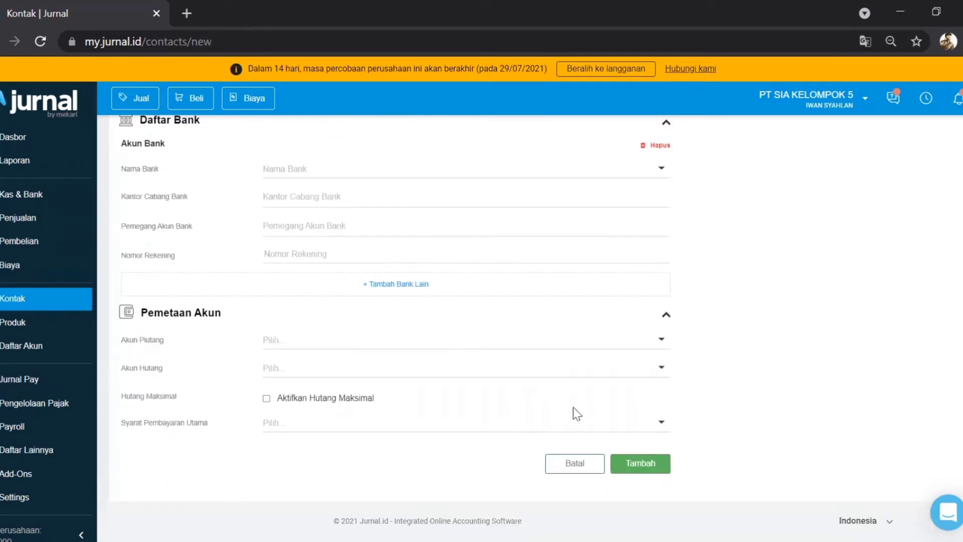
left_click(410, 340)
left_click(369, 360)
left_click(333, 368)
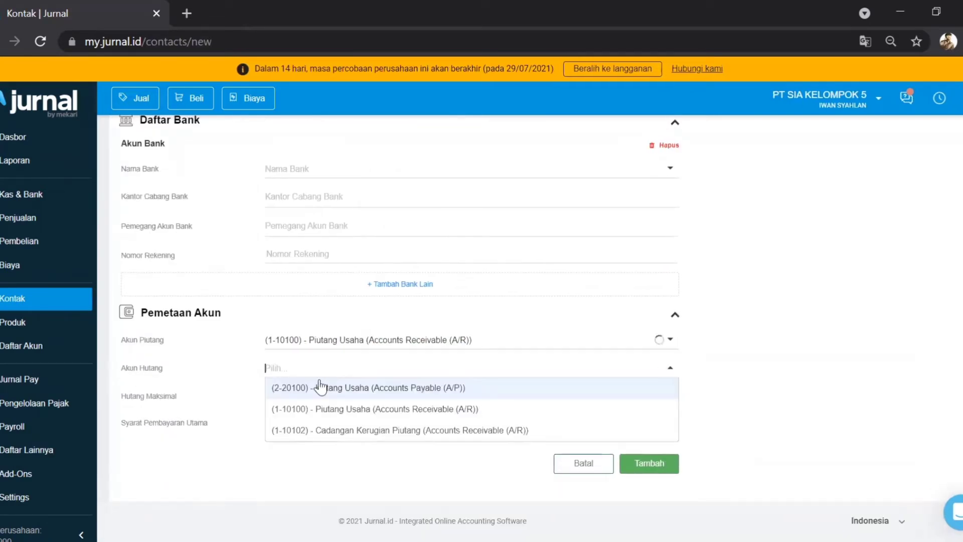
left_click(302, 394)
Step: Enable a maximum payable limit of Rp 500,000 for the supplier
left_click(312, 399)
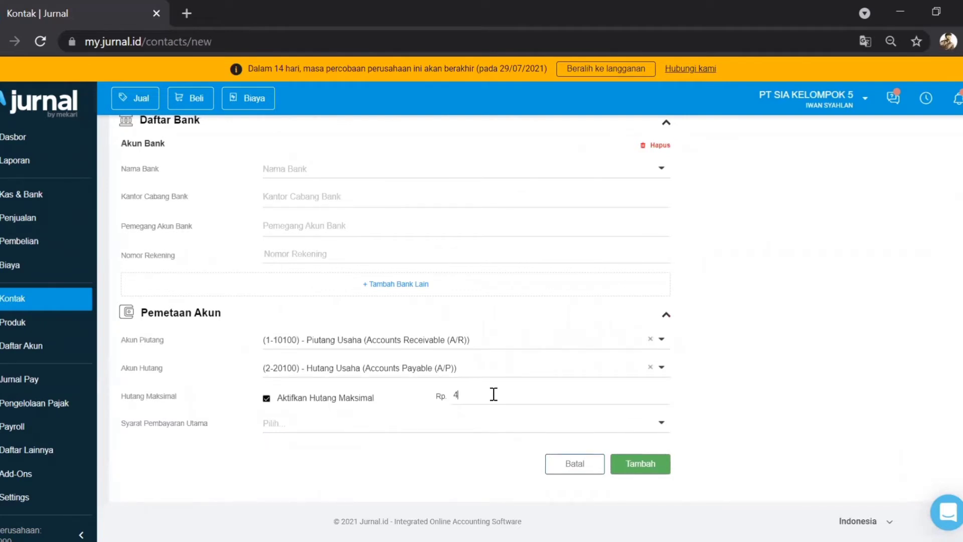
key("BackSpace")
type("500.00")
key("BackSpace")
key("BackSpace")
key("BackSpace")
type("000")
left_click(424, 427)
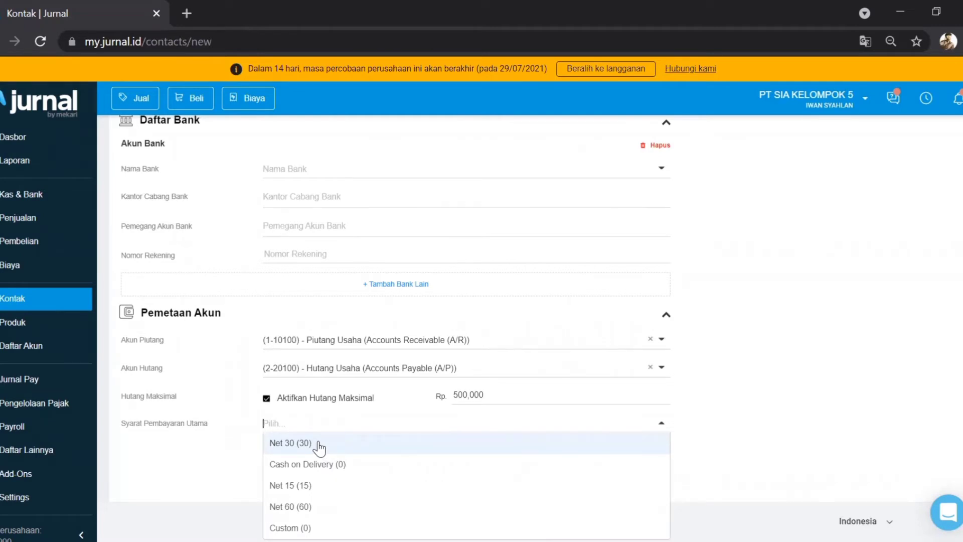
Step: Set the supplier's main payment term to Net 30 (30) and save the contact
left_click(319, 445)
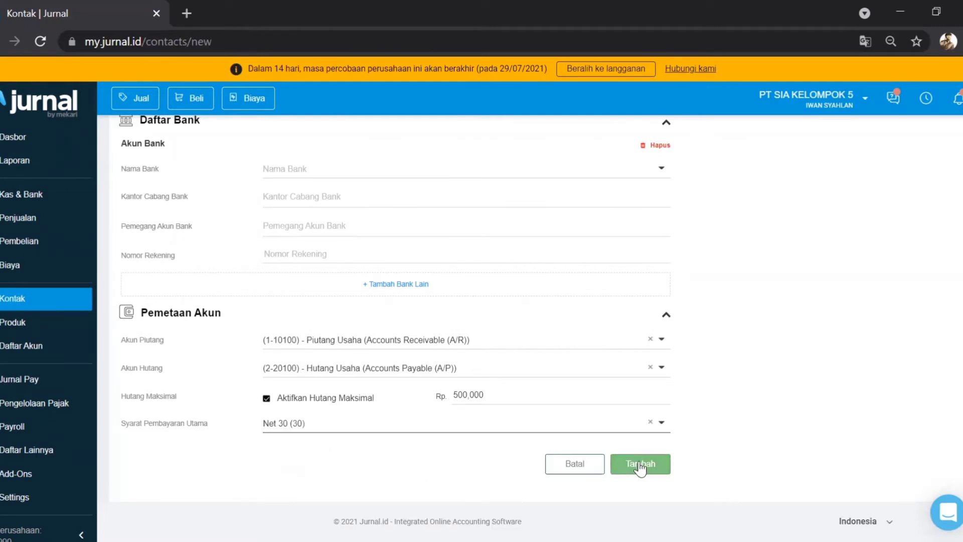
left_click(640, 466)
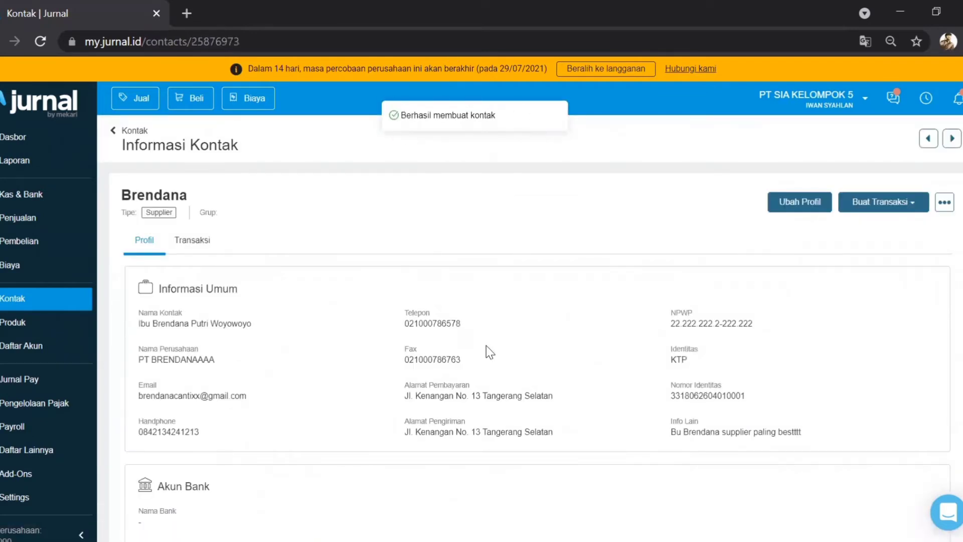
Step: Review the saved supplier's details and return to the contact list
scroll(486, 345, "down", 1)
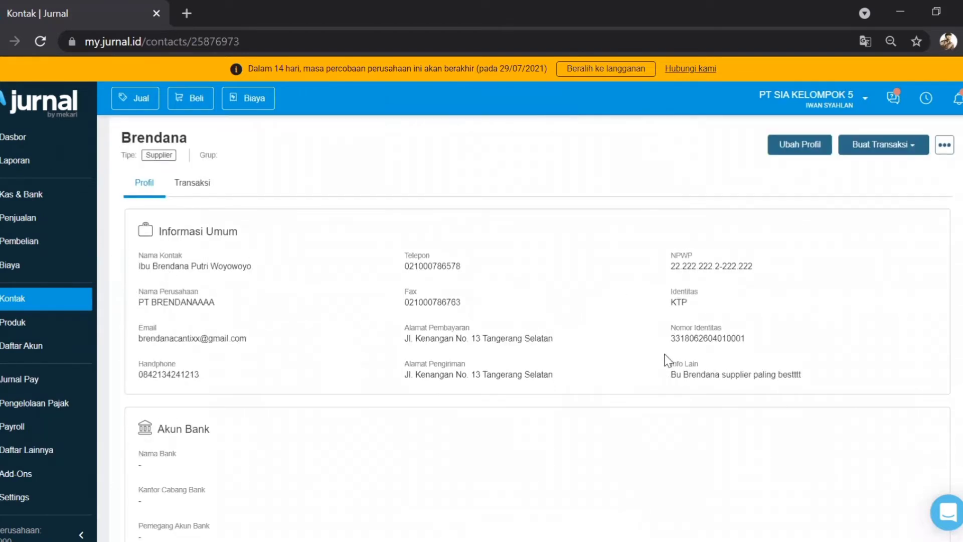
scroll(667, 359, "down", 4)
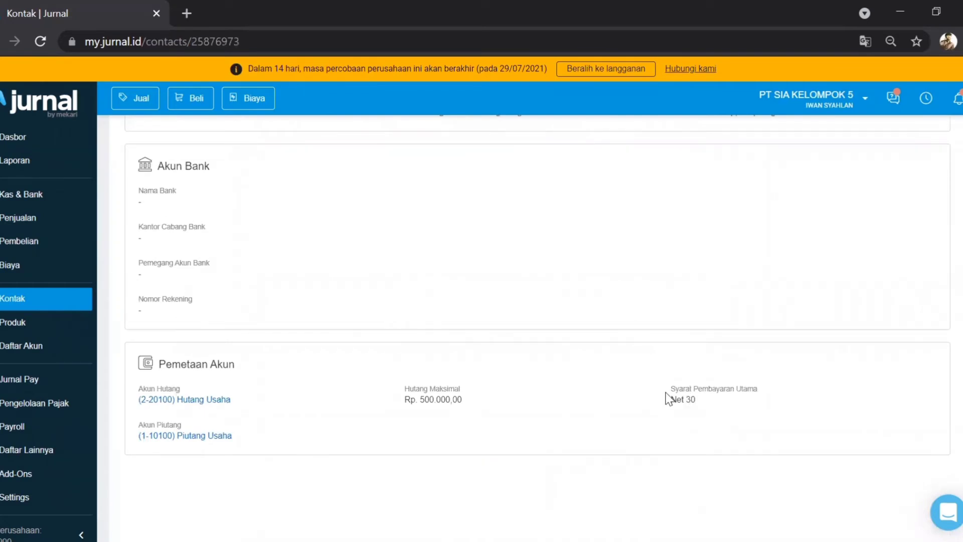
scroll(641, 374, "up", 5)
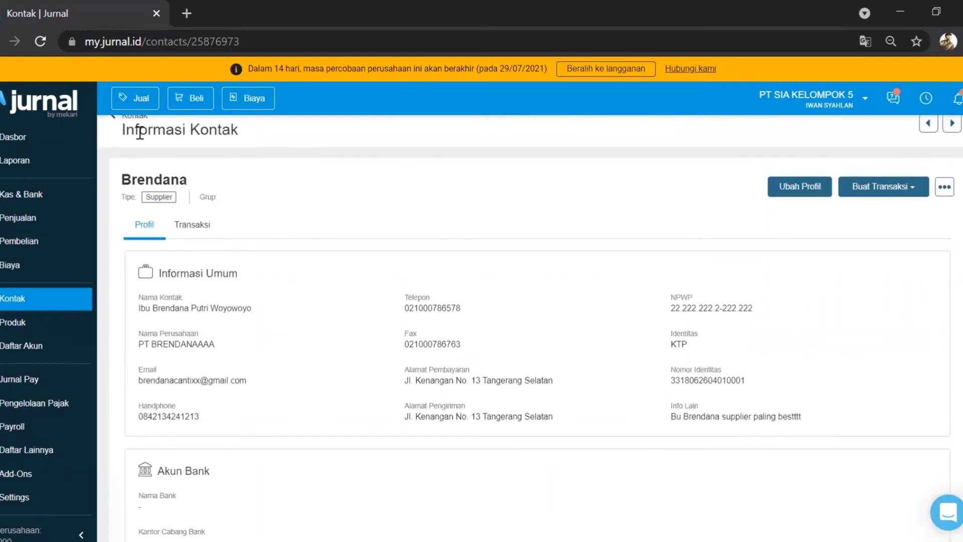
scroll(162, 178, "up", 1)
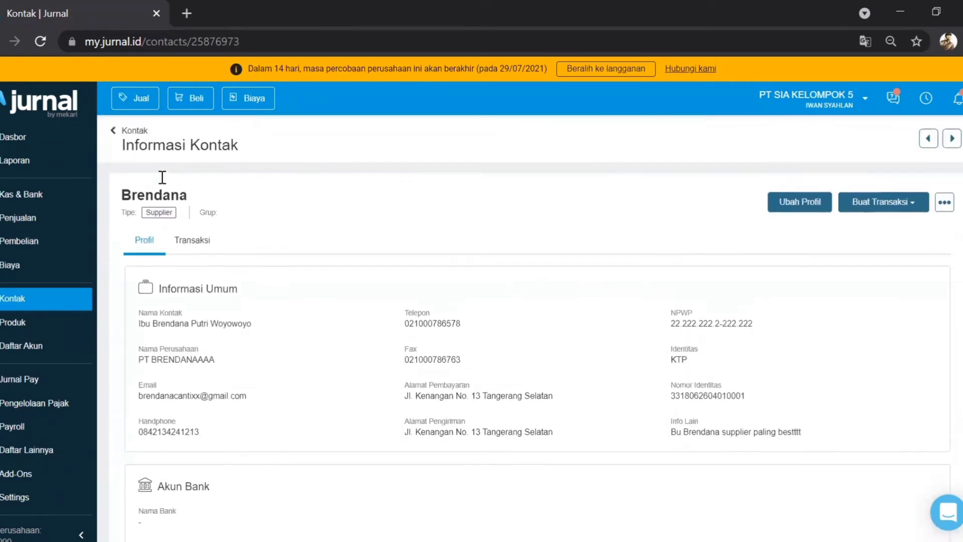
left_click(114, 135)
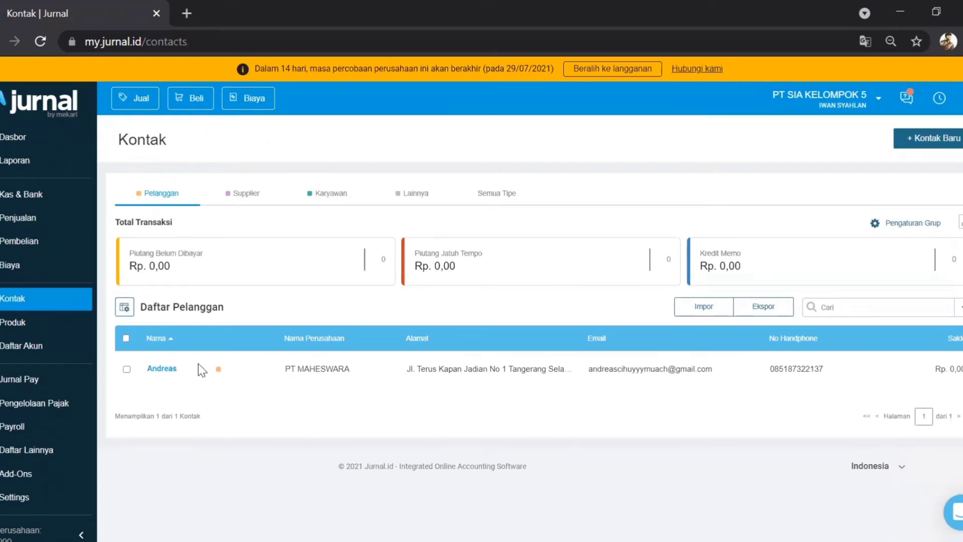
Step: Browse the Supplier and Karyawan tabs, then start a new contact
left_click(244, 194)
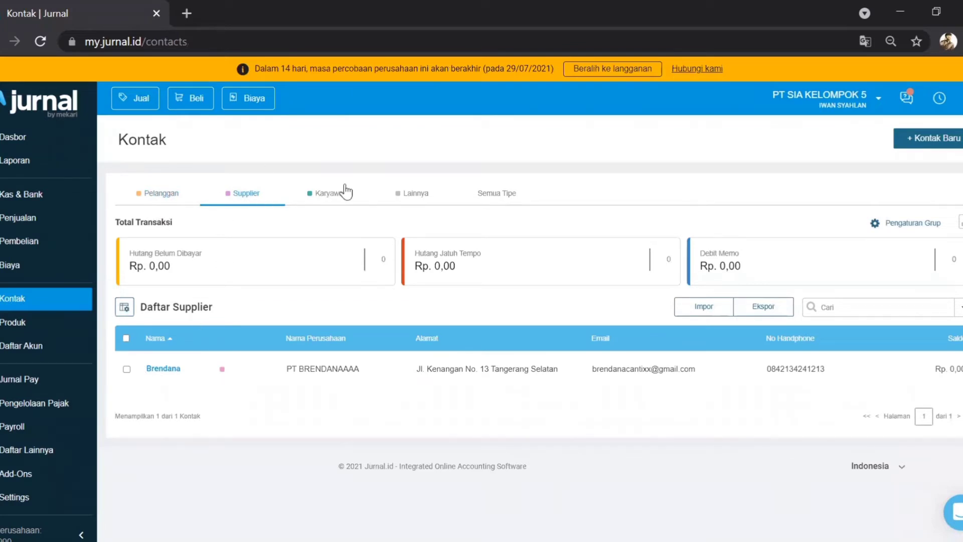
left_click(329, 194)
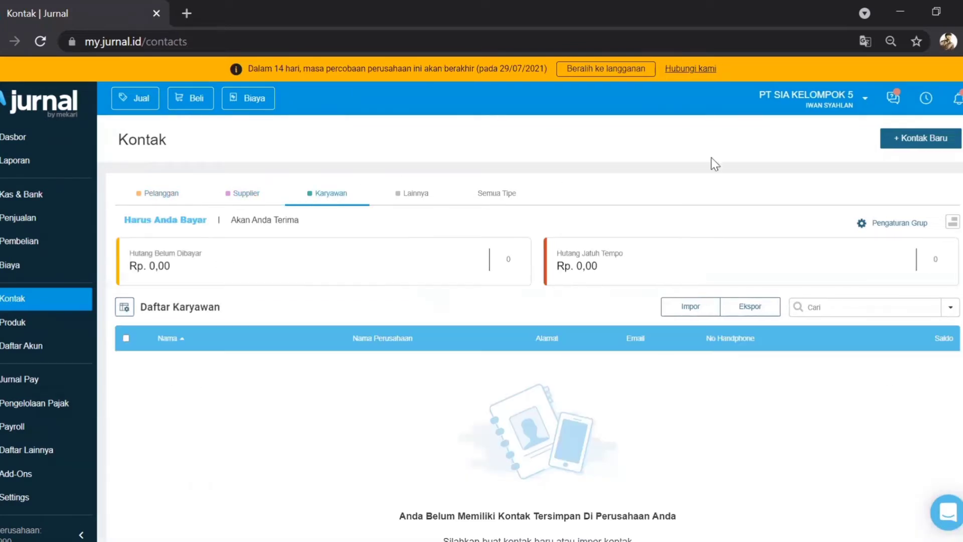
left_click(934, 143)
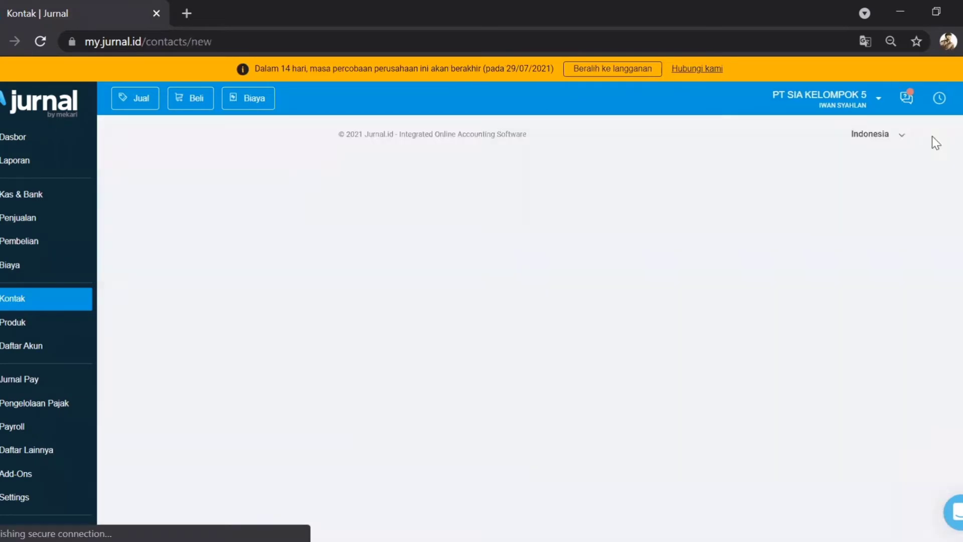
Step: Enter the nickname, mark the contact as Karyawan, choose salutation Bapak, and fill the full name
left_click(543, 229)
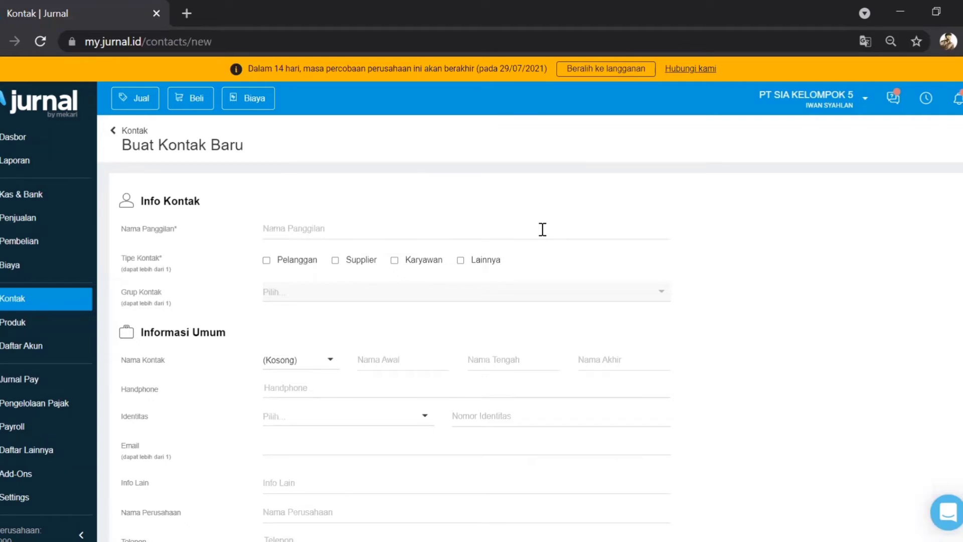
type("Mamas")
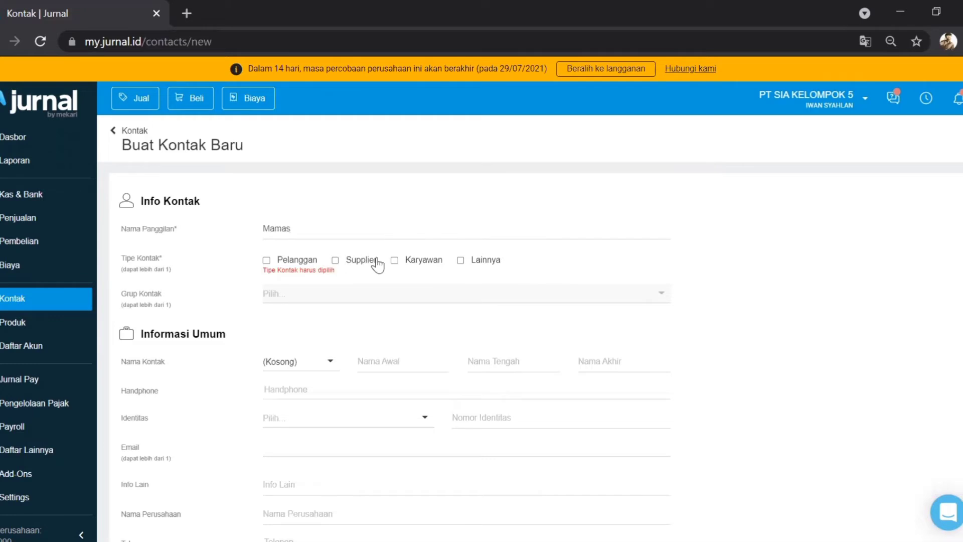
left_click(394, 261)
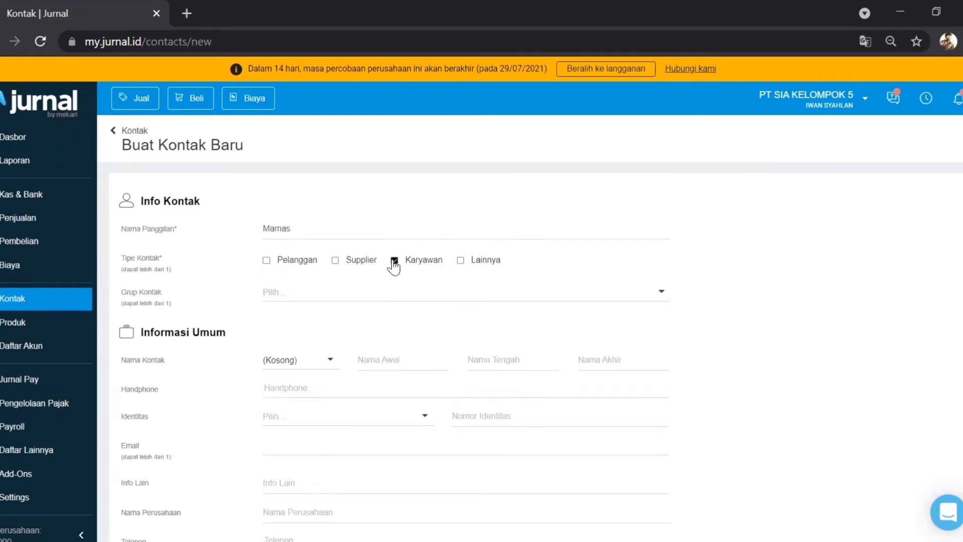
left_click(305, 365)
left_click(289, 406)
left_click(382, 355)
type("Mamas")
left_click(487, 358)
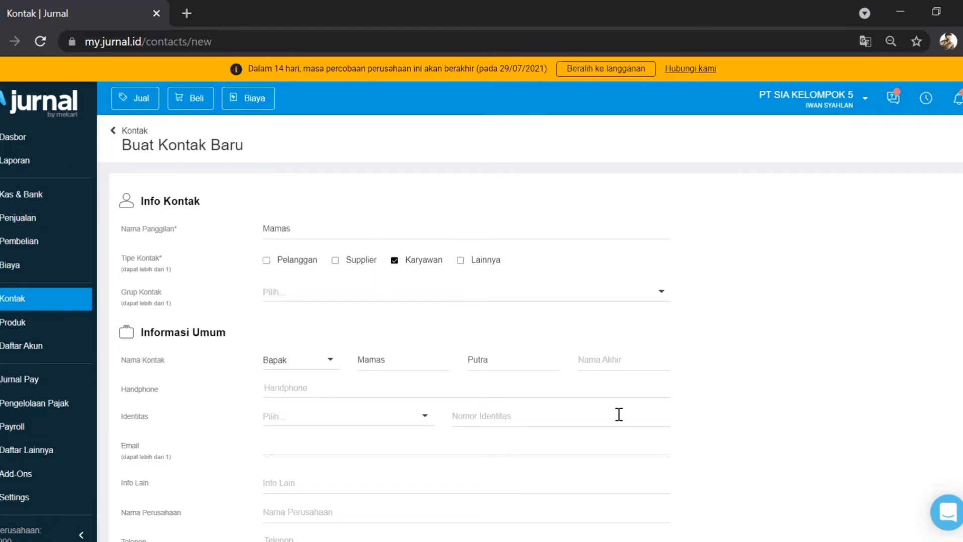
left_click(608, 368)
Step: Enter the employee's mobile number and KTP identity number
scroll(608, 368, "down", 3)
left_click(391, 255)
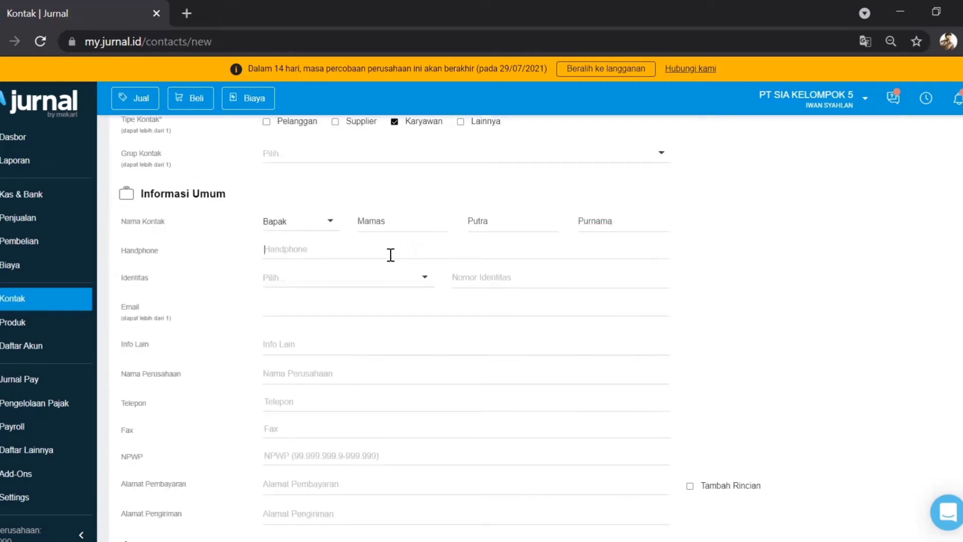
left_click(337, 282)
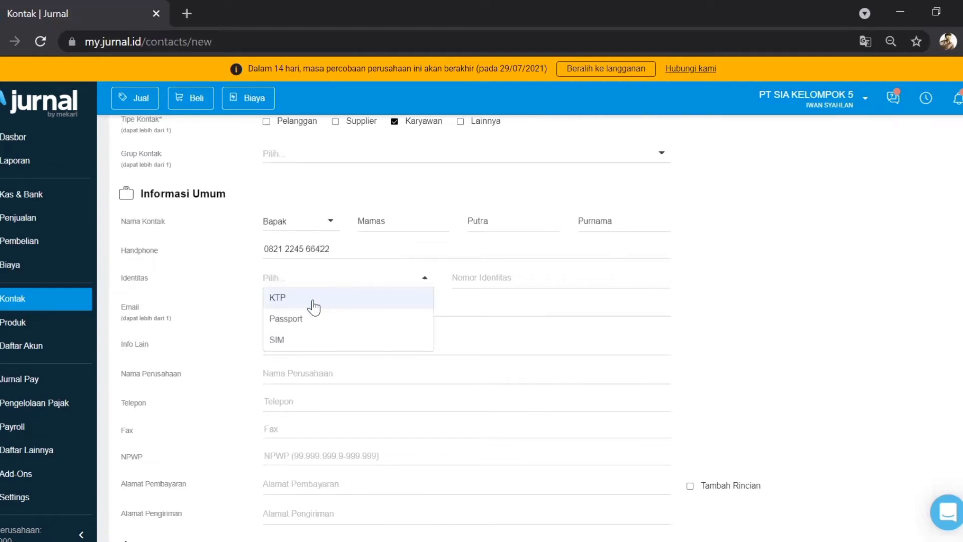
left_click(314, 305)
left_click(456, 277)
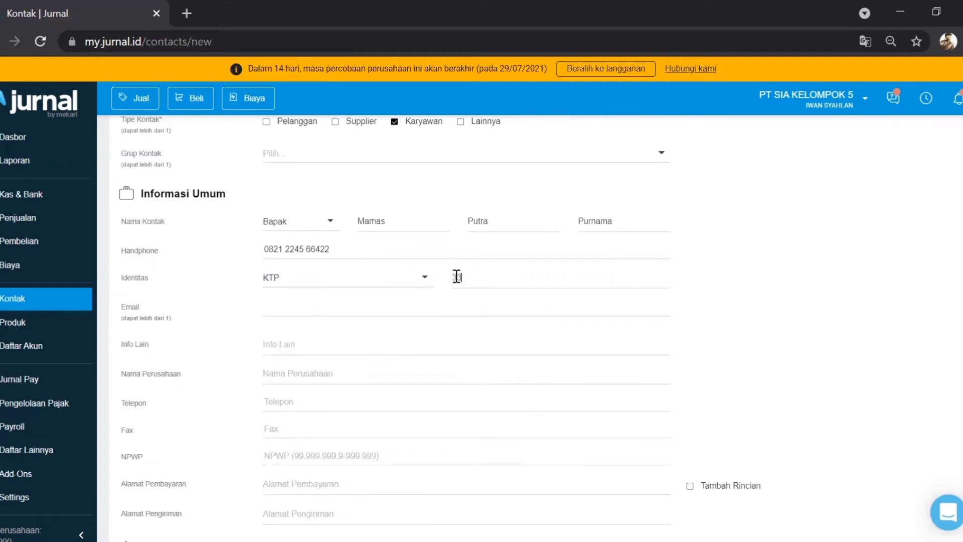
Step: Add the employee's e-mail and an Info Lain note calling them 'pegawai yang rajin dan paling cekatan'
left_click(407, 308)
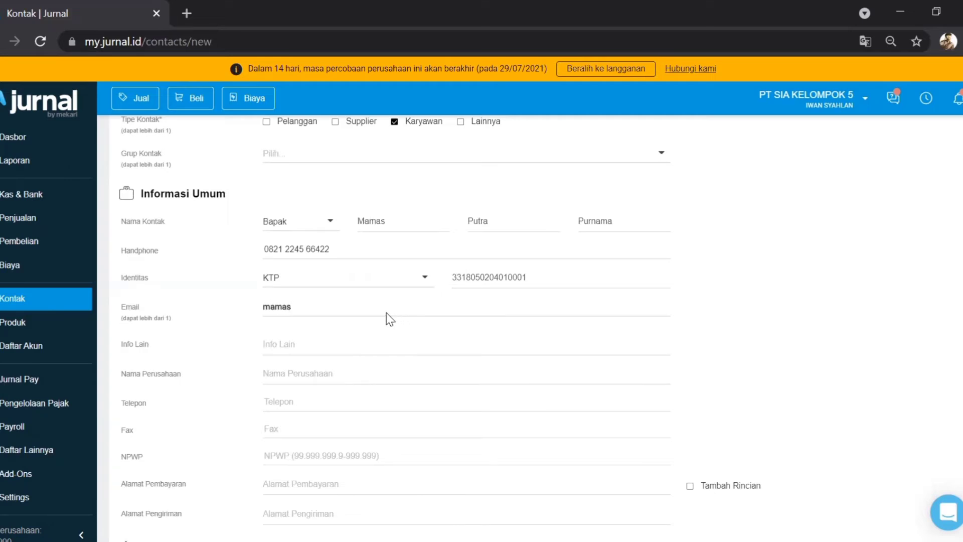
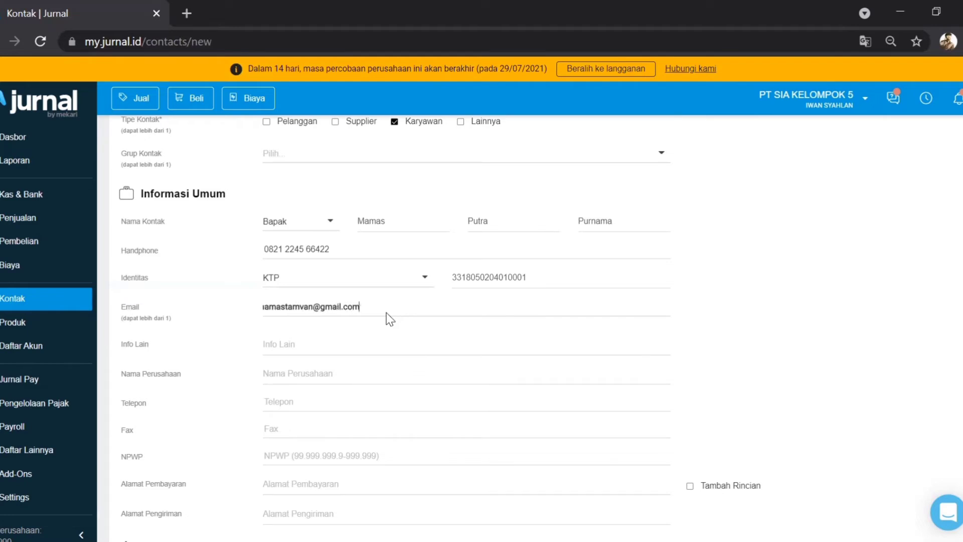
left_click(297, 345)
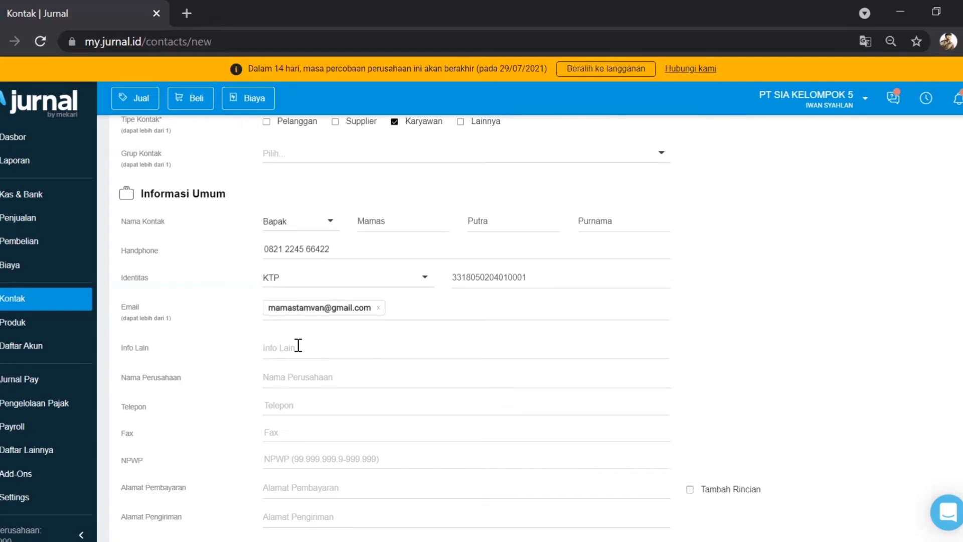
type("Mamas pegwa")
key("BackSpace")
type("awai yang rajin dan ")
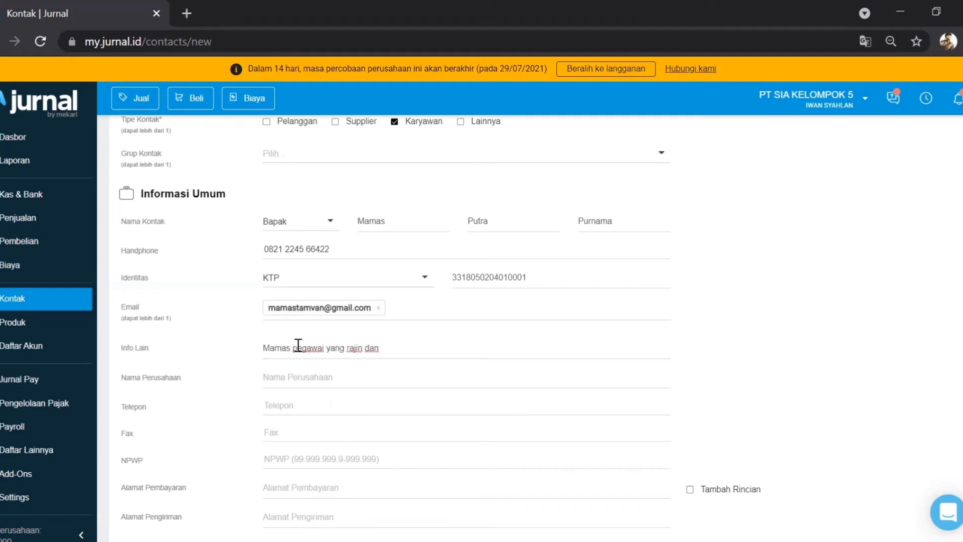
type("paling cekatan")
Step: Enter company PT SIA KELOMPOK 5, the telephone, a fax based on it, and the NPWP number
scroll(298, 345, "down", 2)
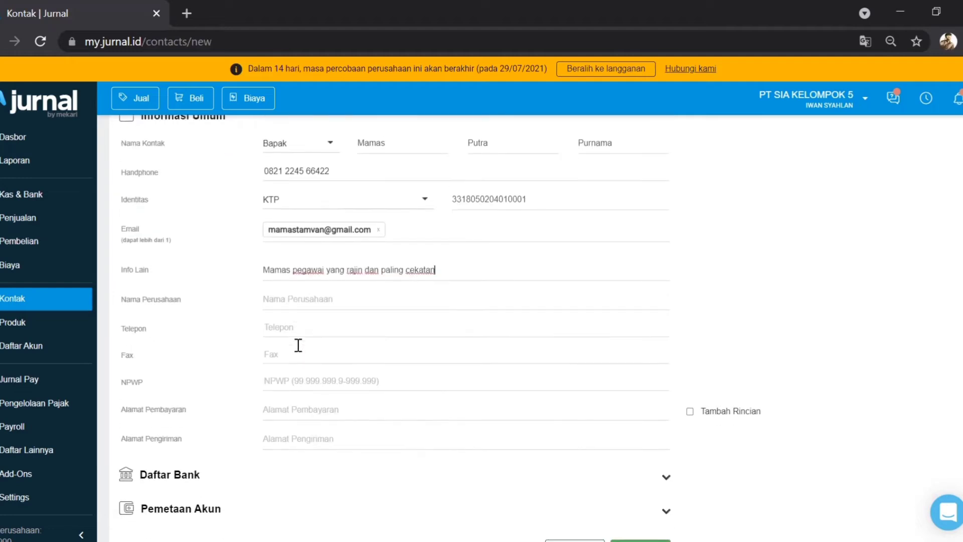
left_click(286, 298)
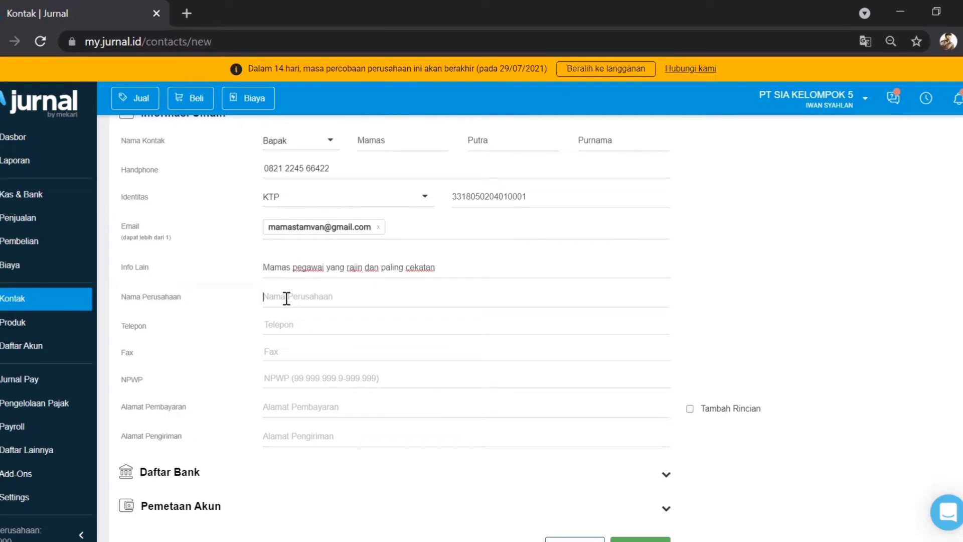
type("PT SIA KELOMPOK 5")
left_click(298, 326)
key("ctrl+a")
key("ctrl+c")
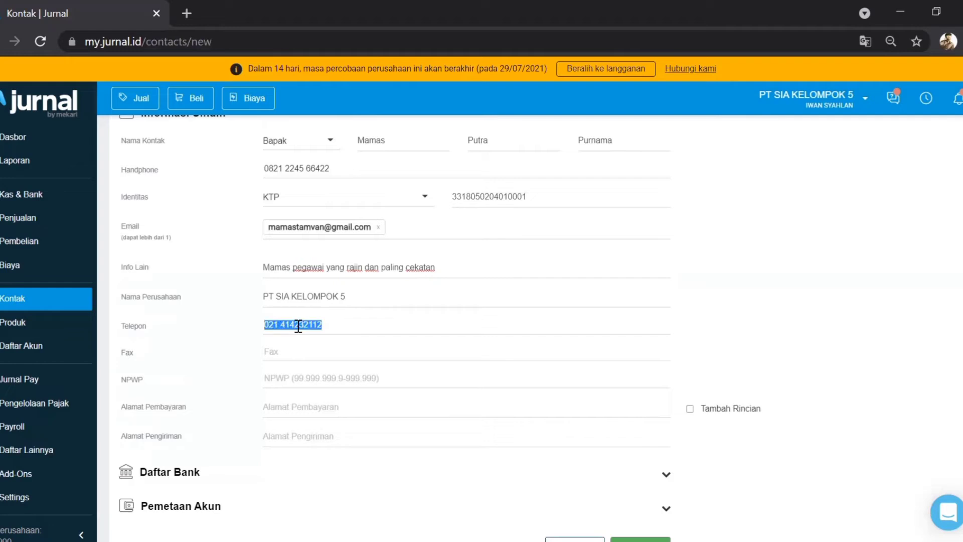
left_click(283, 352)
key("ctrl+v")
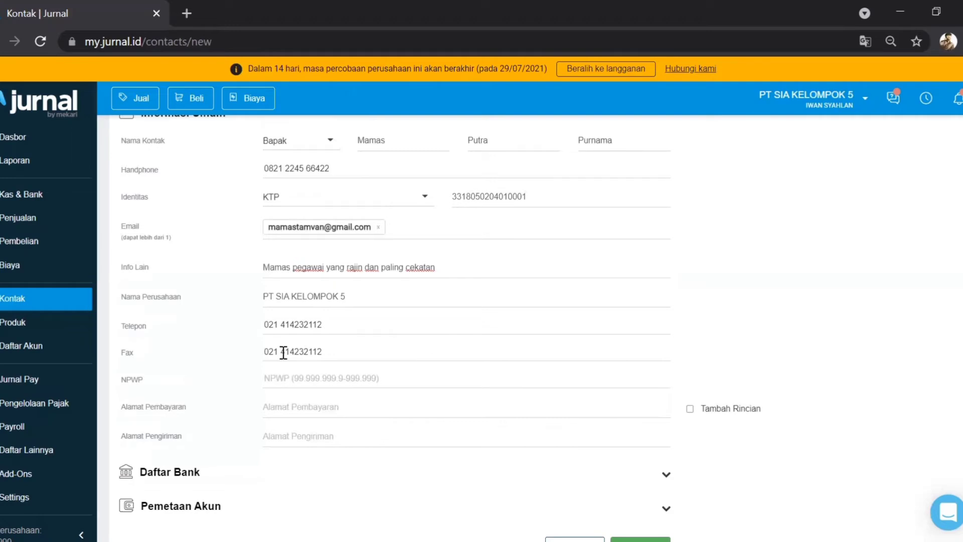
type("111")
left_click(301, 379)
type("33.333.333.3-333.333")
Step: Enter the Tangerang Selatan billing address and copy it into the shipping address
left_click(297, 411)
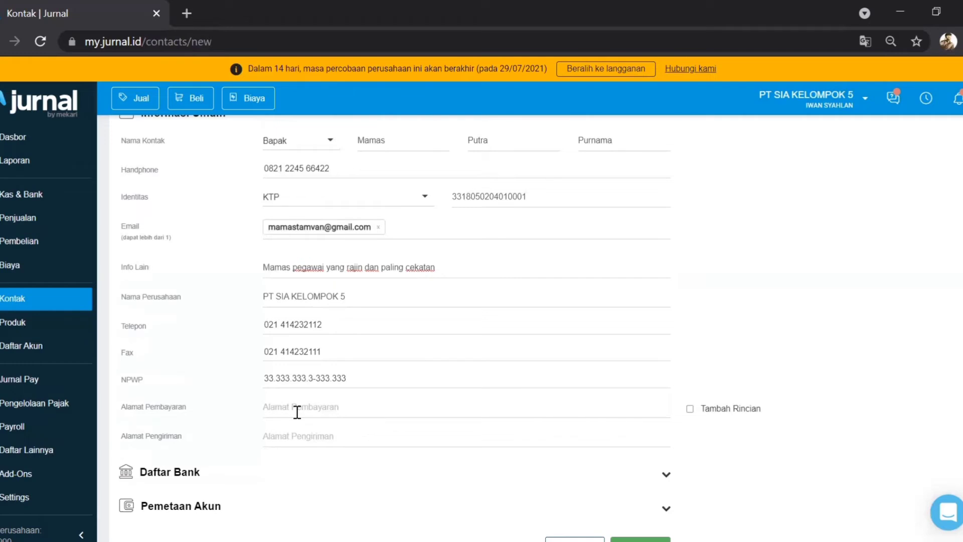
type("Jl. Jangan kemanan-mana ")
type("No. 2 Tangerang ")
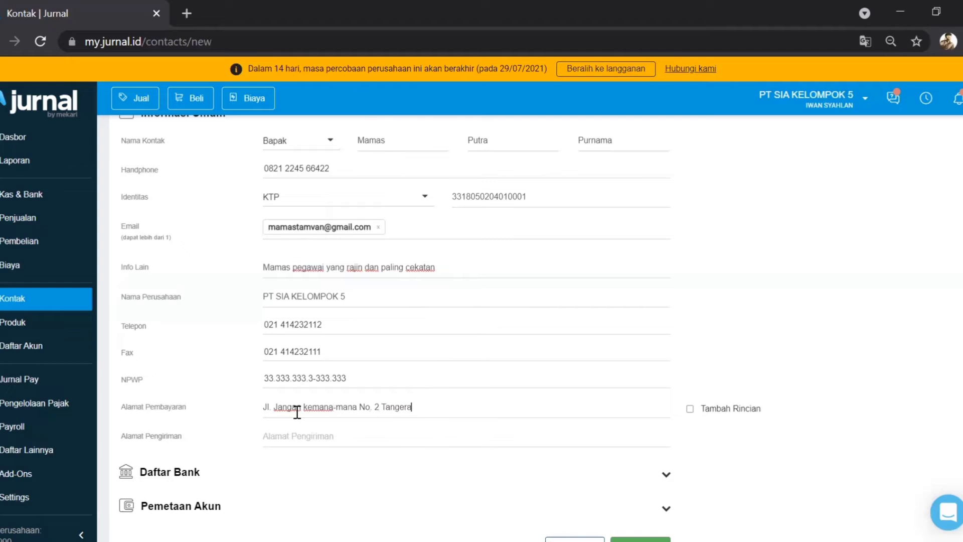
type("Sealatan")
key("BackSpace")
key("BackSpace")
key("BackSpace")
key("BackSpace")
key("BackSpace")
key("BackSpace")
type("latan")
key("ctrl+a")
key("ctrl+c")
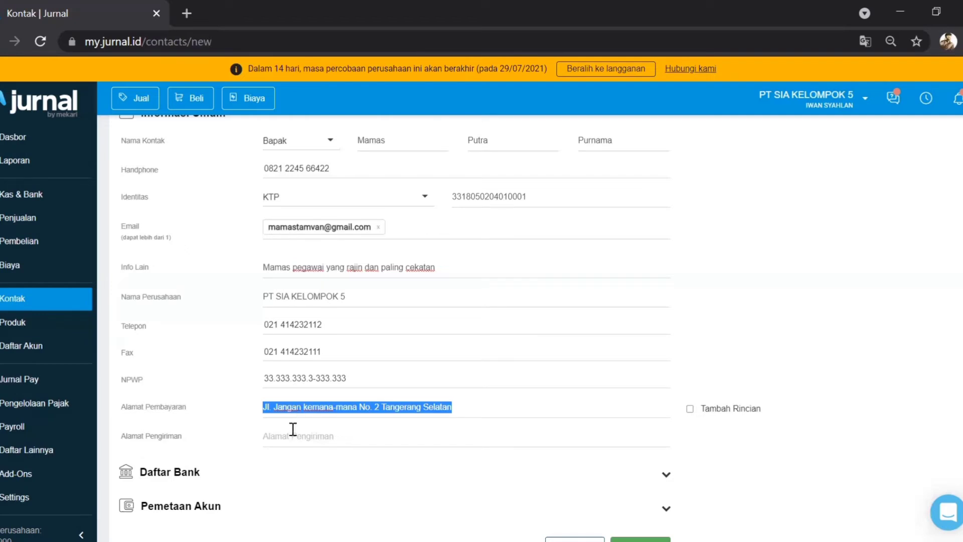
left_click(292, 435)
key("ctrl+v")
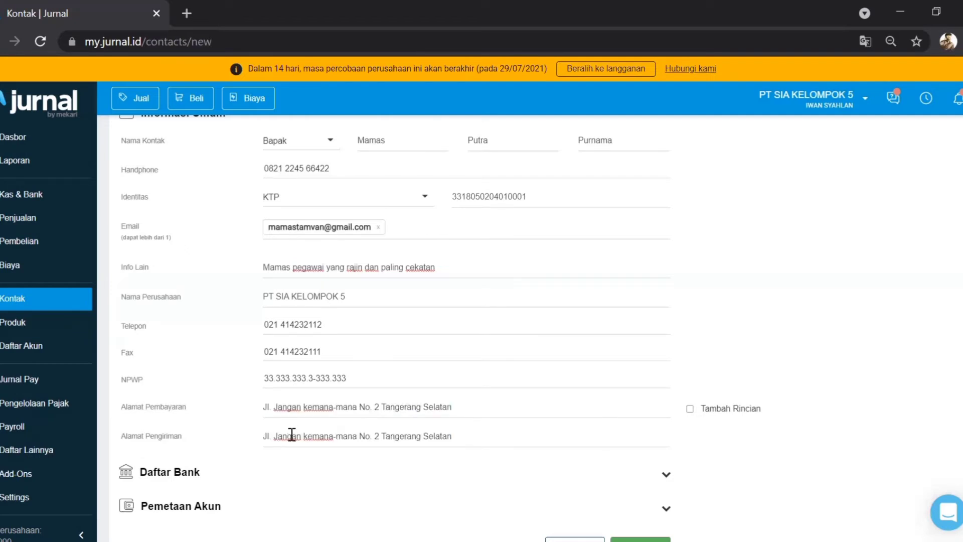
scroll(291, 435, "down", 2)
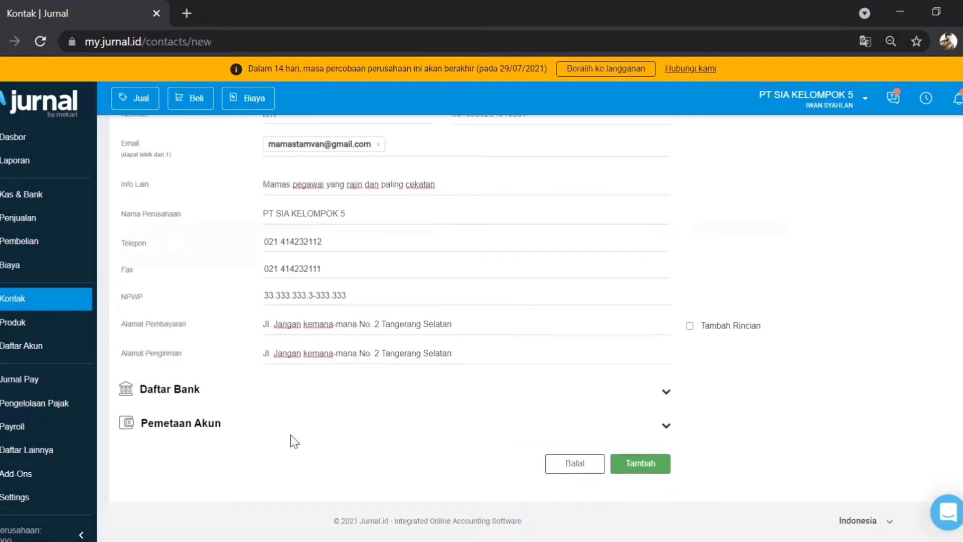
Step: Leave the receivable and payable account mapping empty and save the employee contact
left_click(666, 394)
scroll(329, 515, "down", 1)
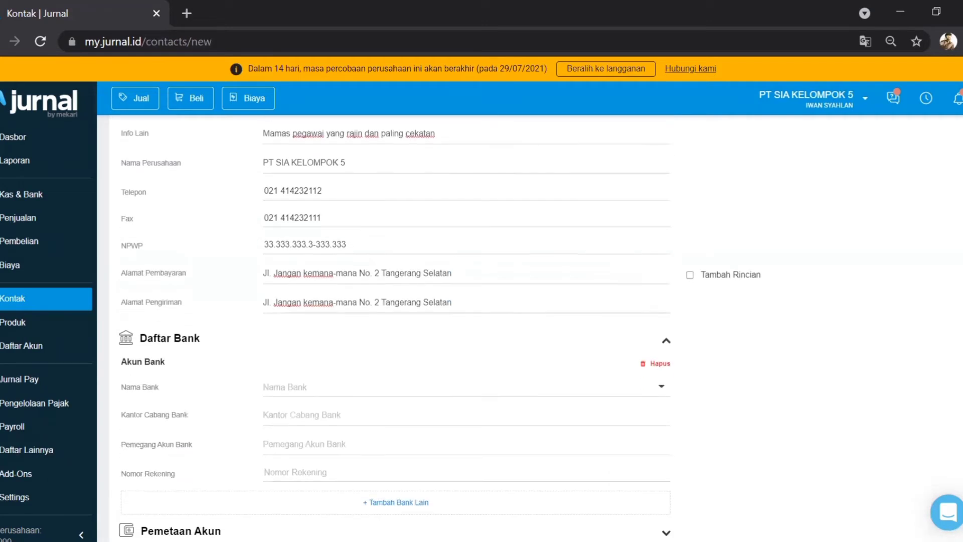
scroll(260, 313, "down", 1)
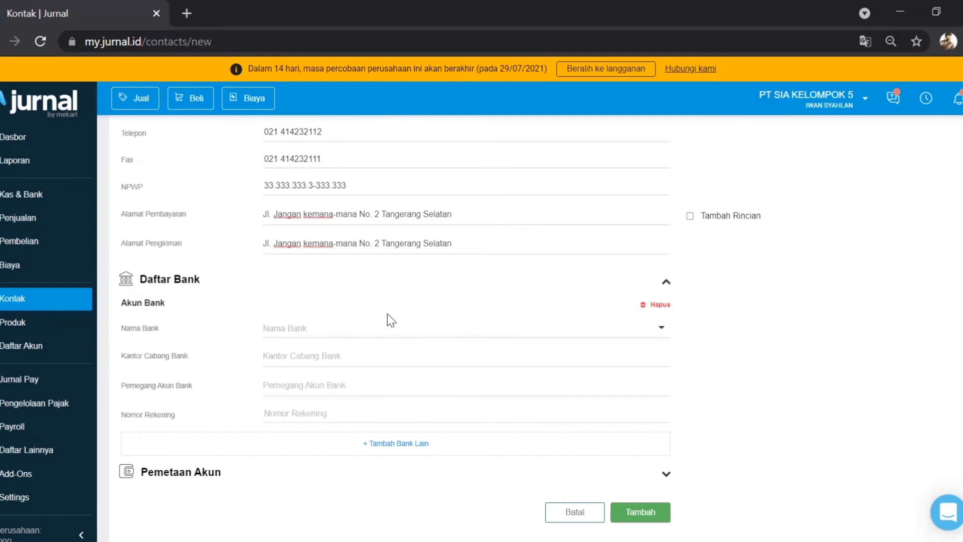
left_click(666, 475)
scroll(666, 477, "down", 3)
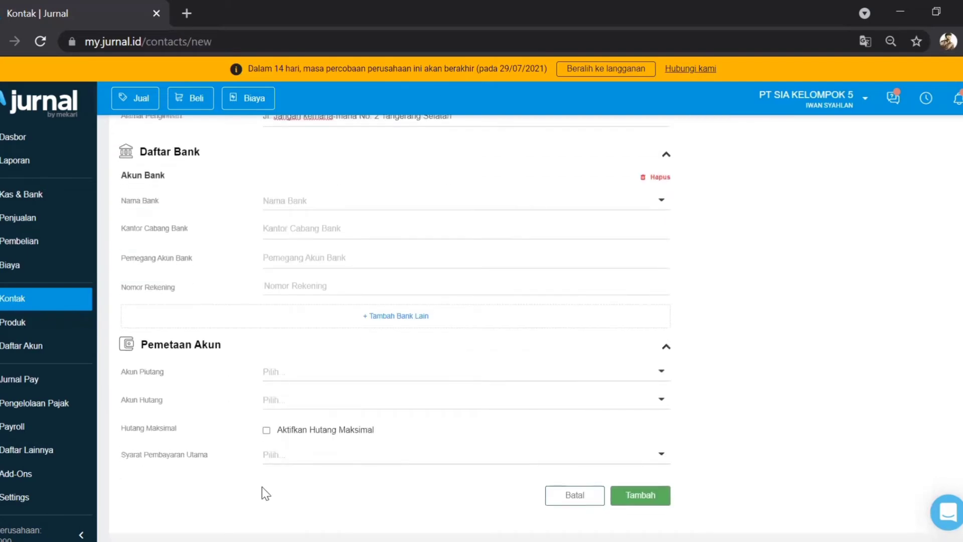
left_click(289, 373)
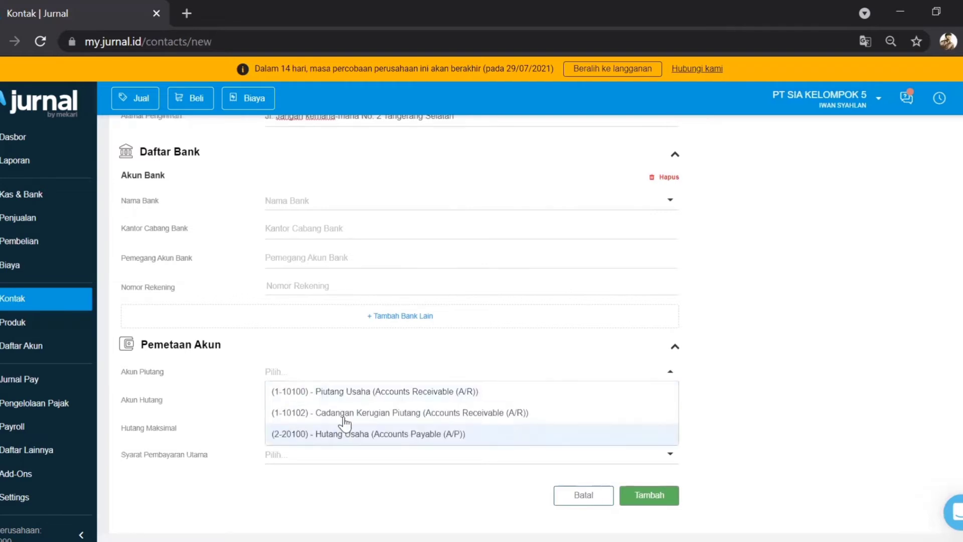
left_click(244, 378)
left_click(286, 400)
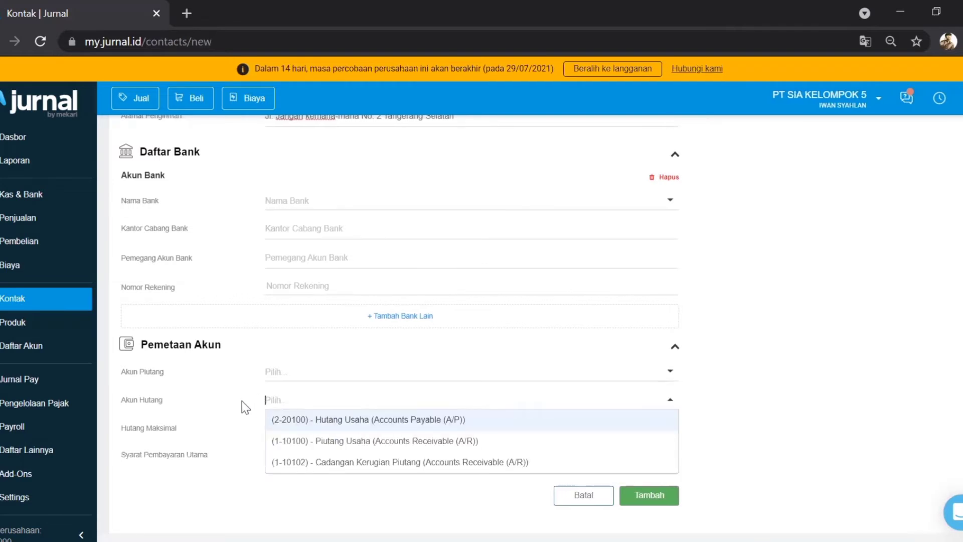
left_click(232, 400)
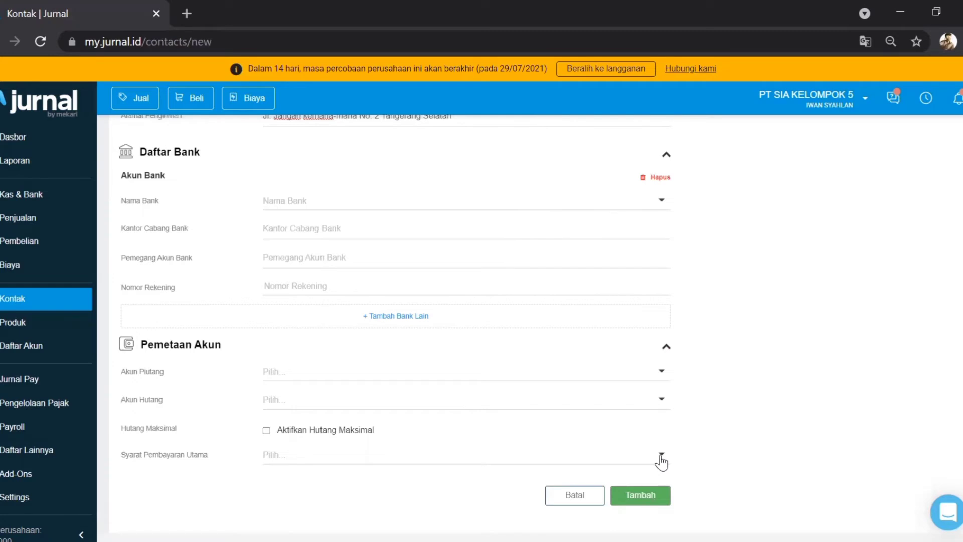
left_click(644, 498)
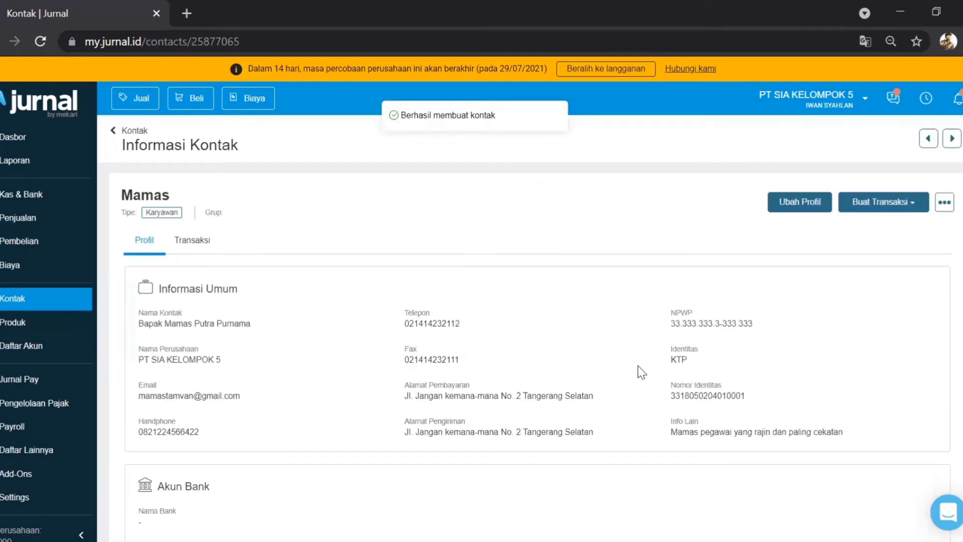
Step: Return to the contact list and check the Supplier and Karyawan tabs
scroll(641, 372, "down", 7)
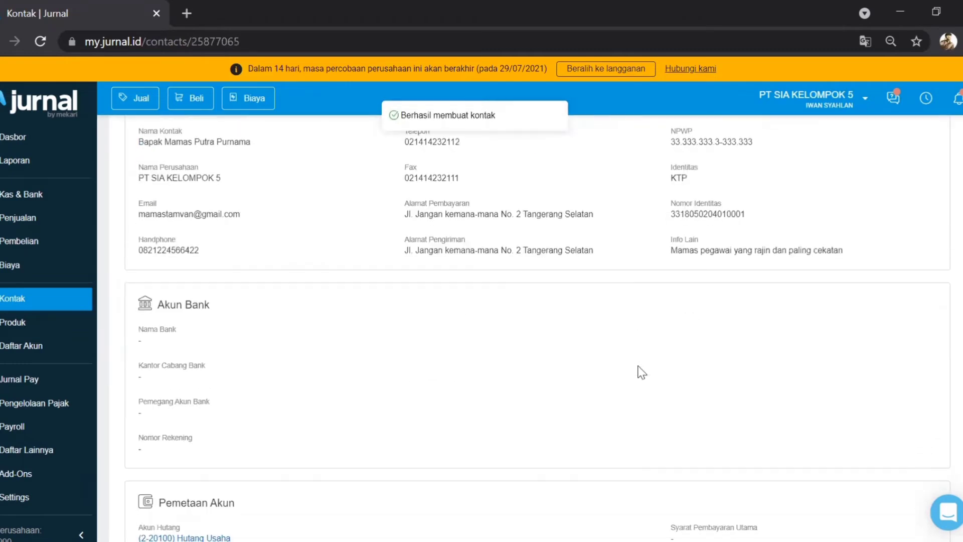
scroll(640, 370, "up", 8)
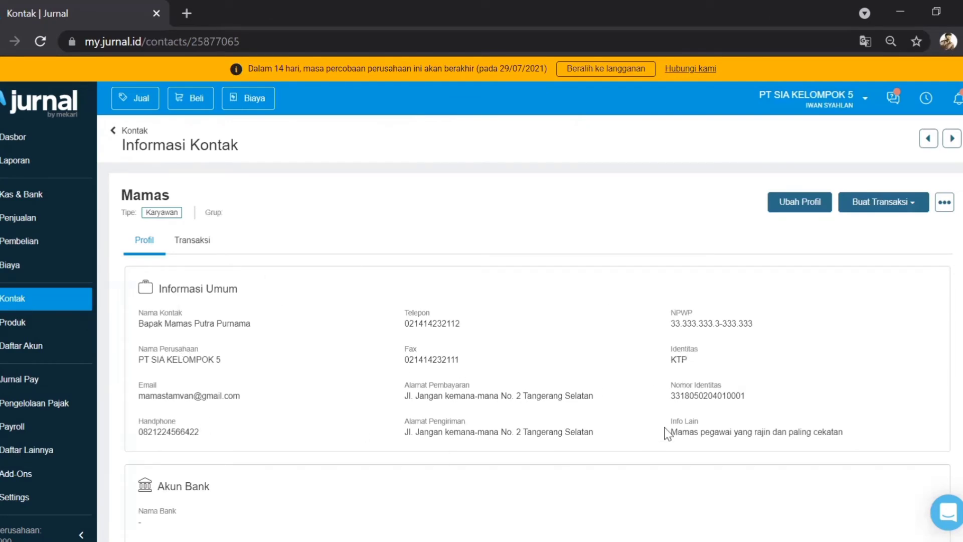
left_click(114, 132)
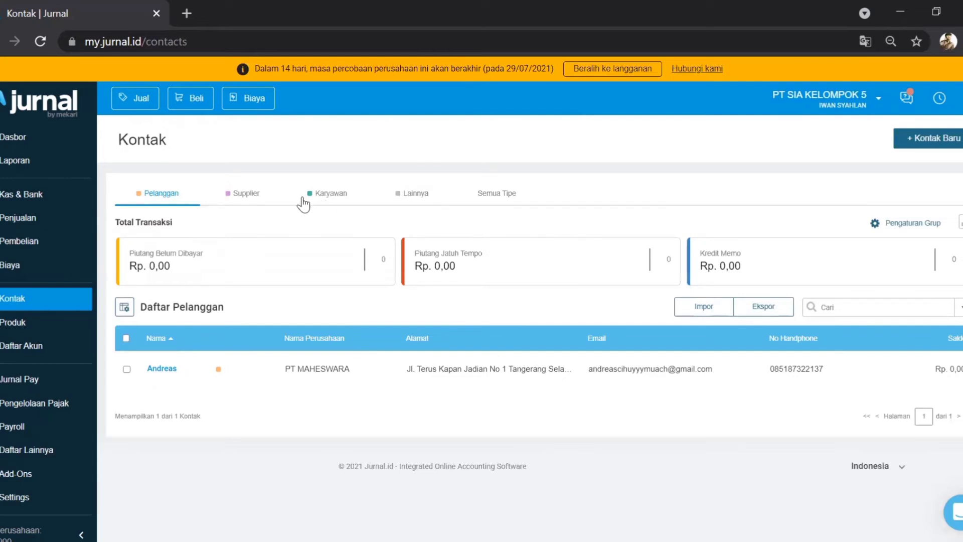
left_click(246, 199)
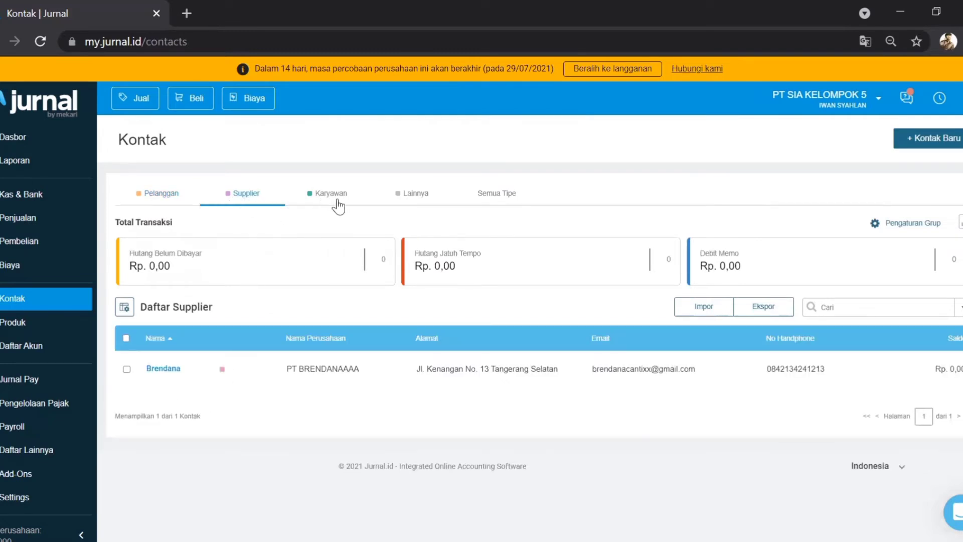
left_click(338, 200)
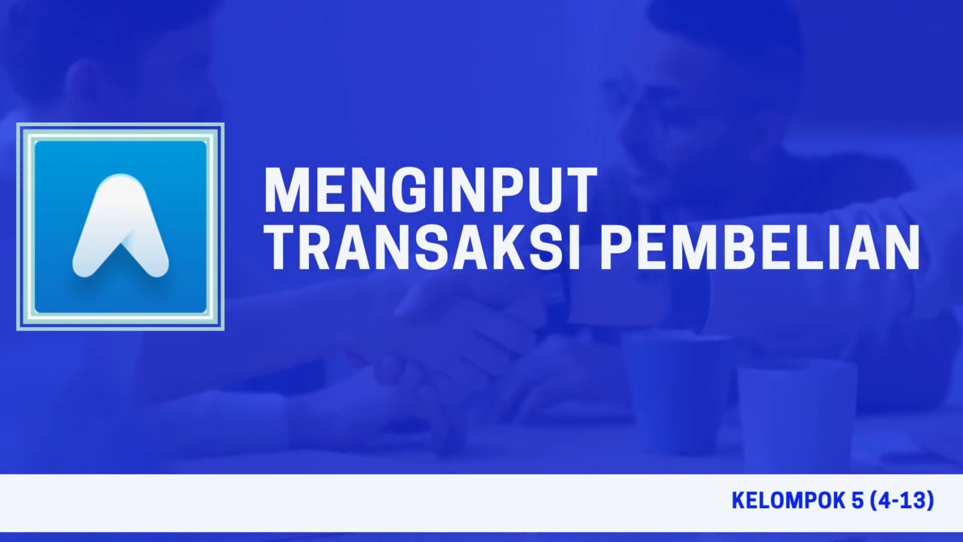
Step: Go to the Pembelian (purchases) page
left_click(31, 242)
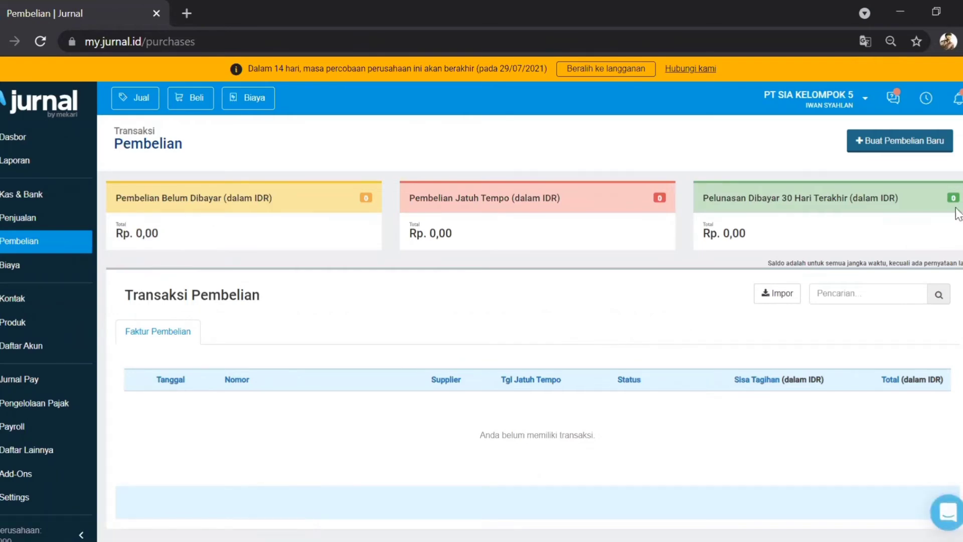
Step: Start a new purchase bill for the existing supplier with transaction number B001
left_click(894, 146)
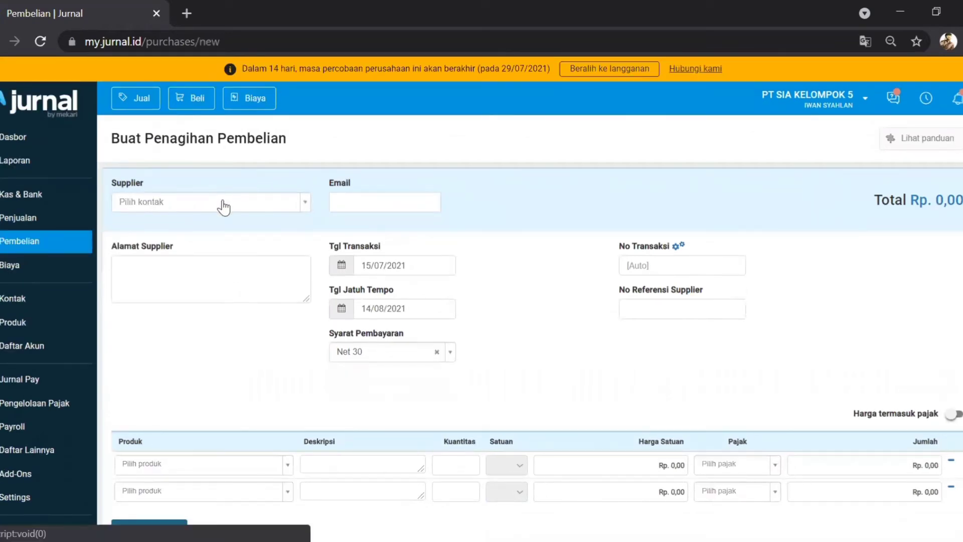
left_click(223, 201)
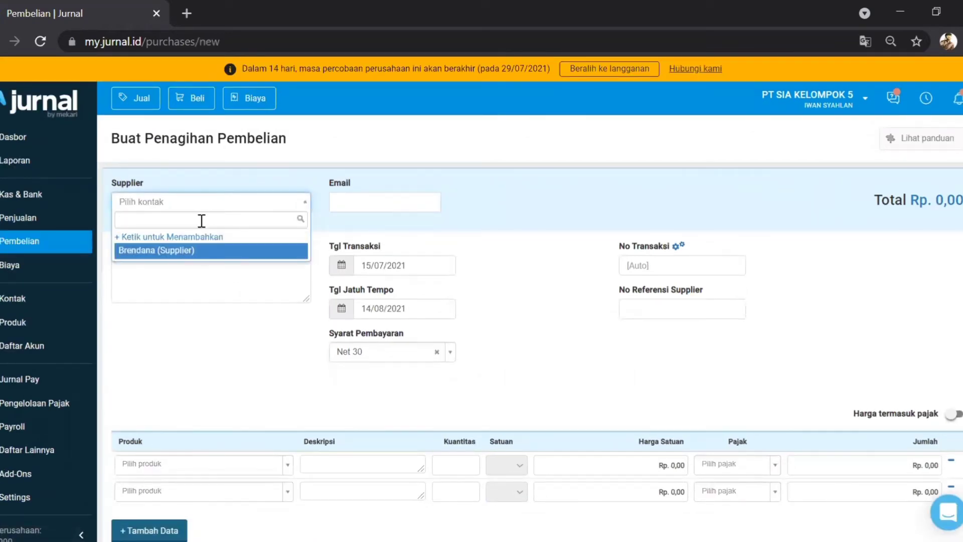
left_click(175, 251)
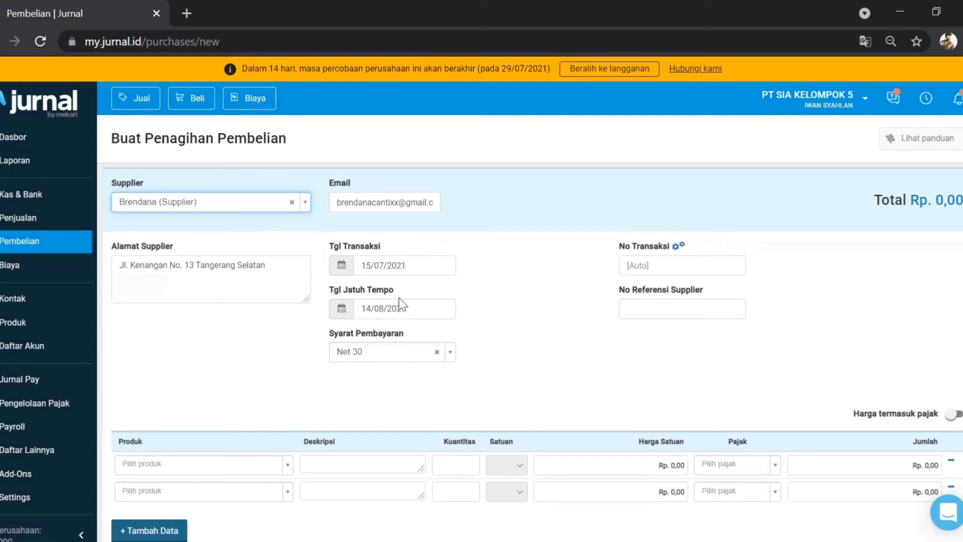
left_click(643, 265)
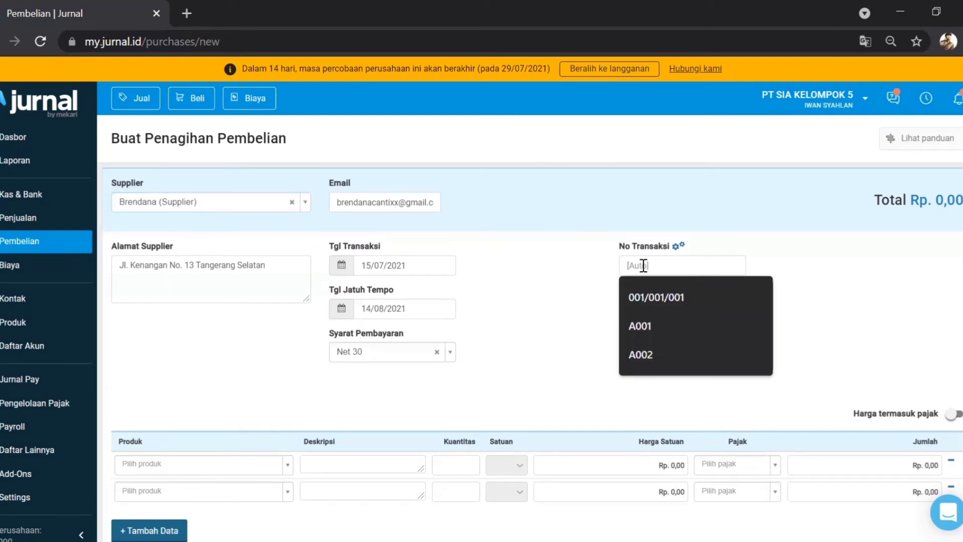
type("B00")
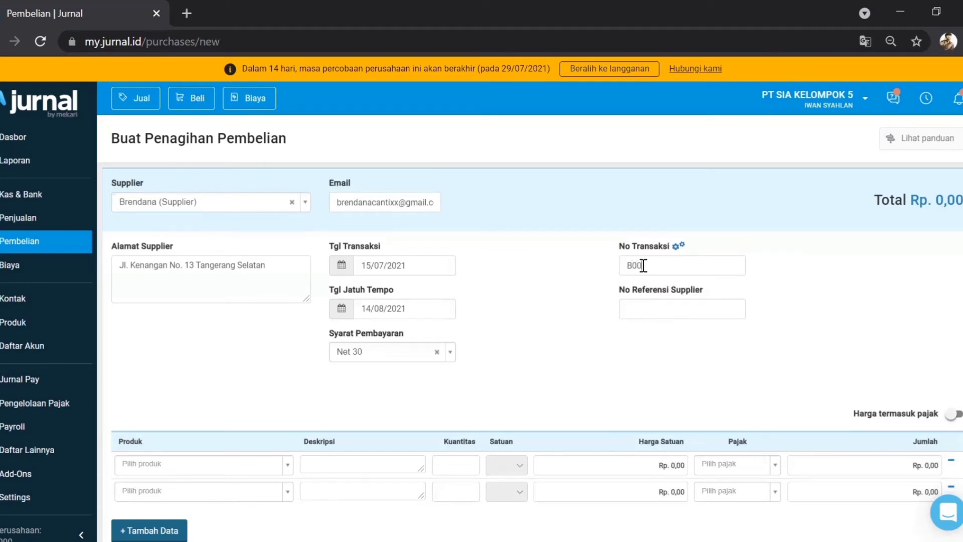
type("1")
left_click(636, 310)
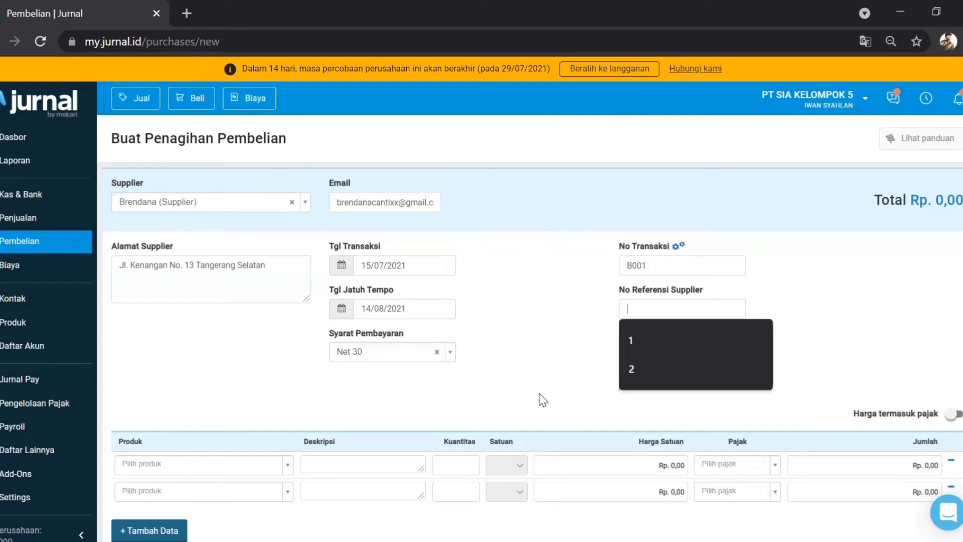
left_click(521, 300)
scroll(518, 300, "down", 3)
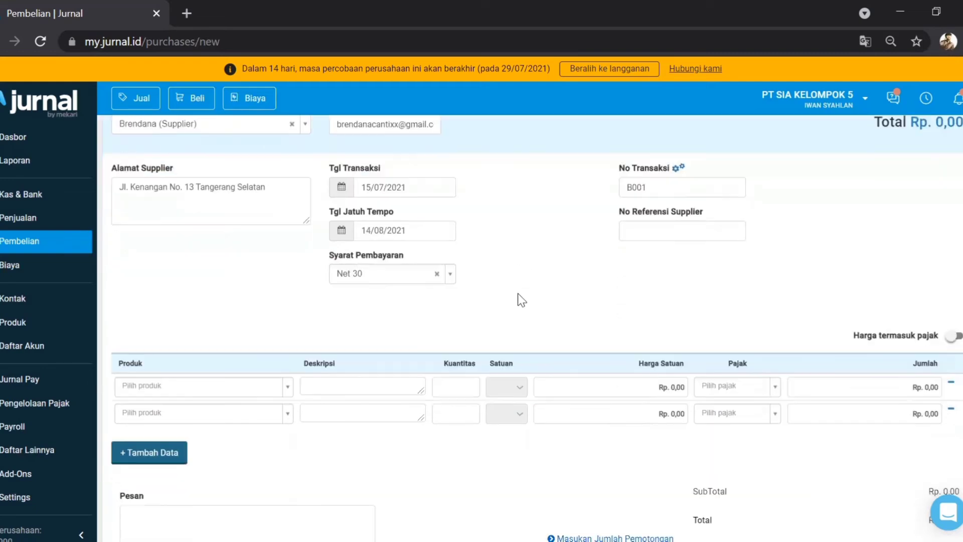
Step: Add 8 Buah of A0001 PIZZA NANAS at Rp 50.000 with PPN, totalling Rp 440.000
left_click(287, 346)
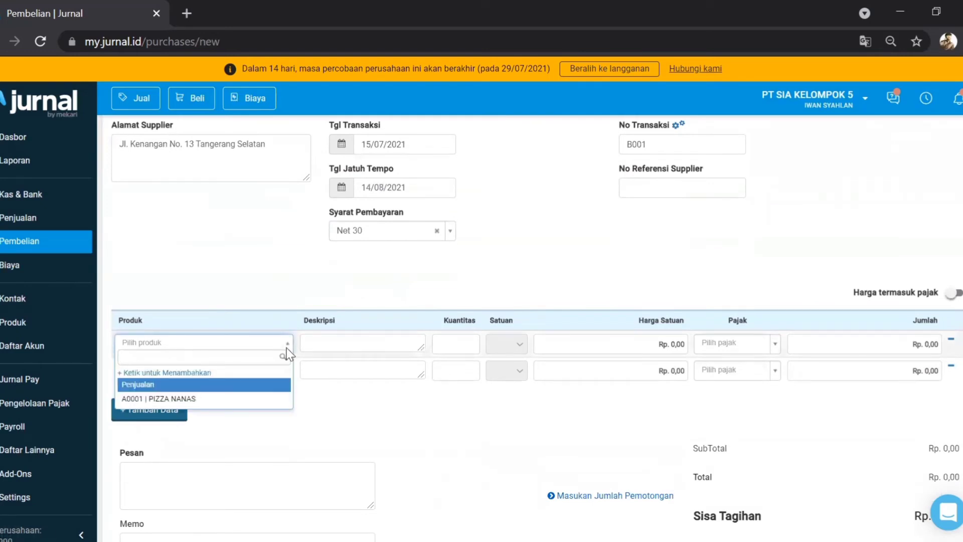
left_click(245, 399)
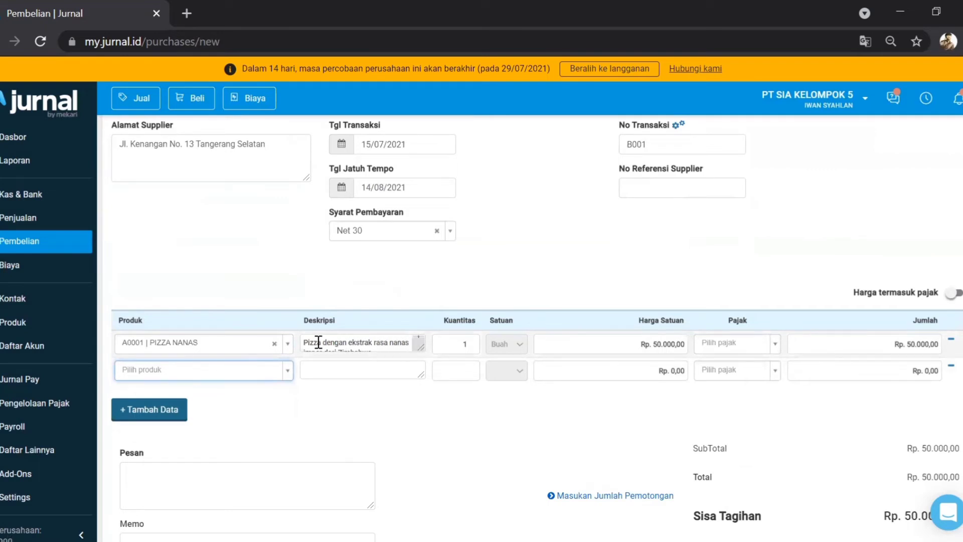
left_click(471, 342)
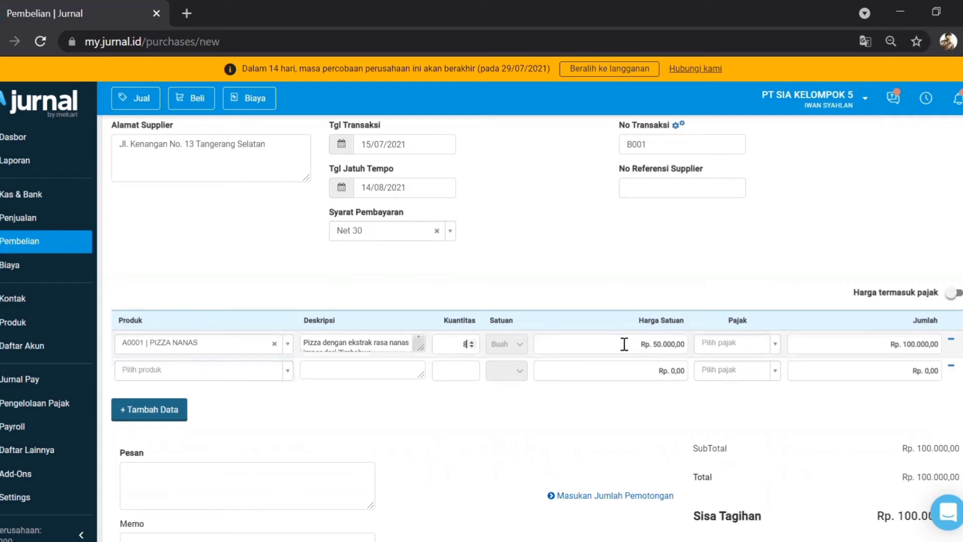
left_click(778, 347)
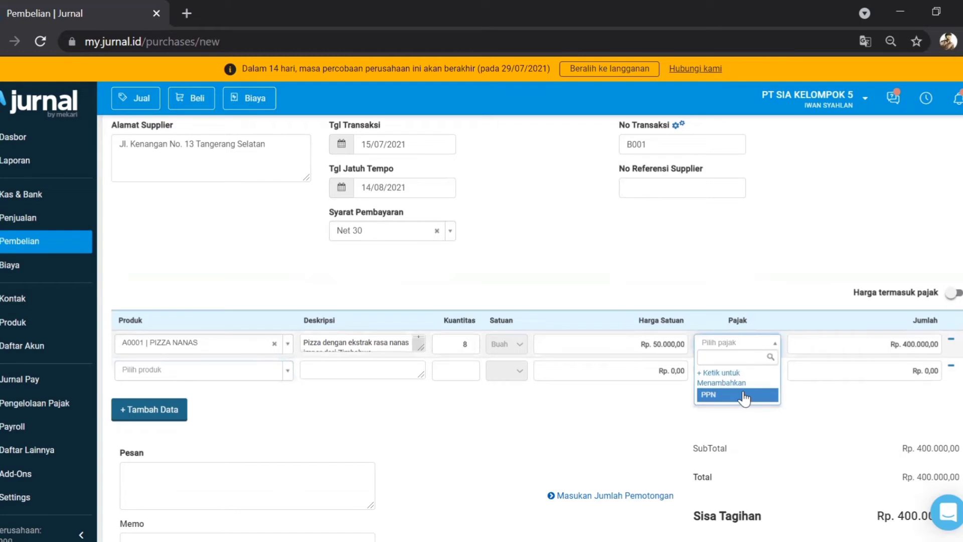
left_click(743, 394)
scroll(808, 384, "down", 1)
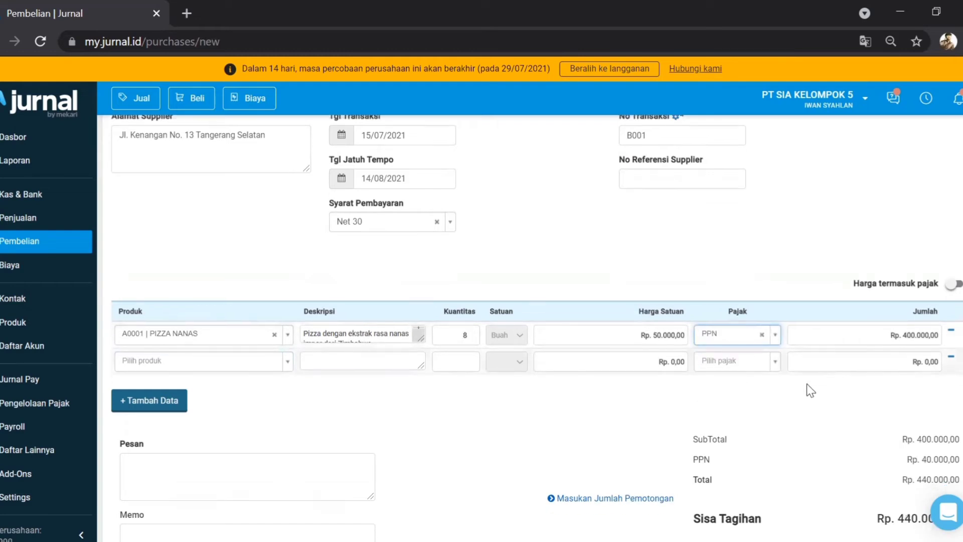
scroll(807, 384, "down", 2)
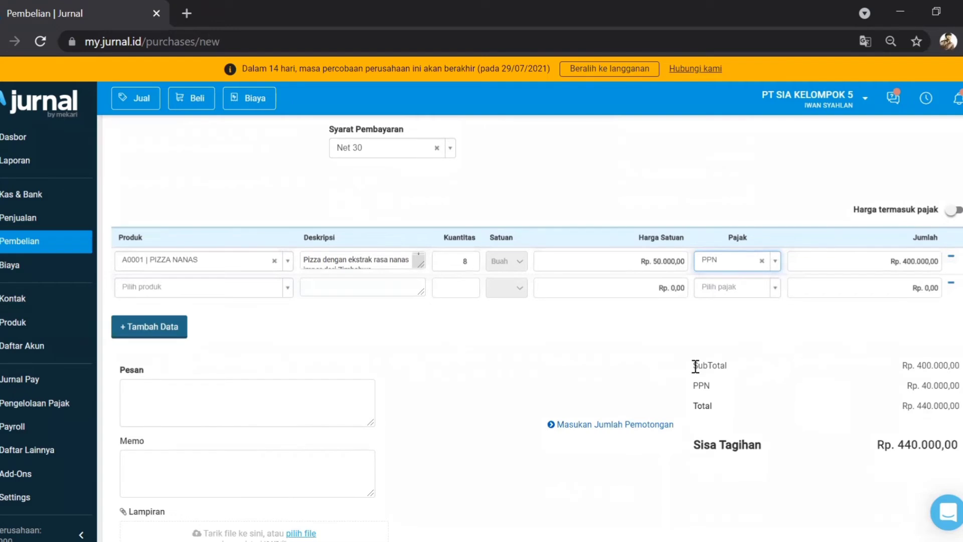
left_click_drag(691, 364, 961, 369)
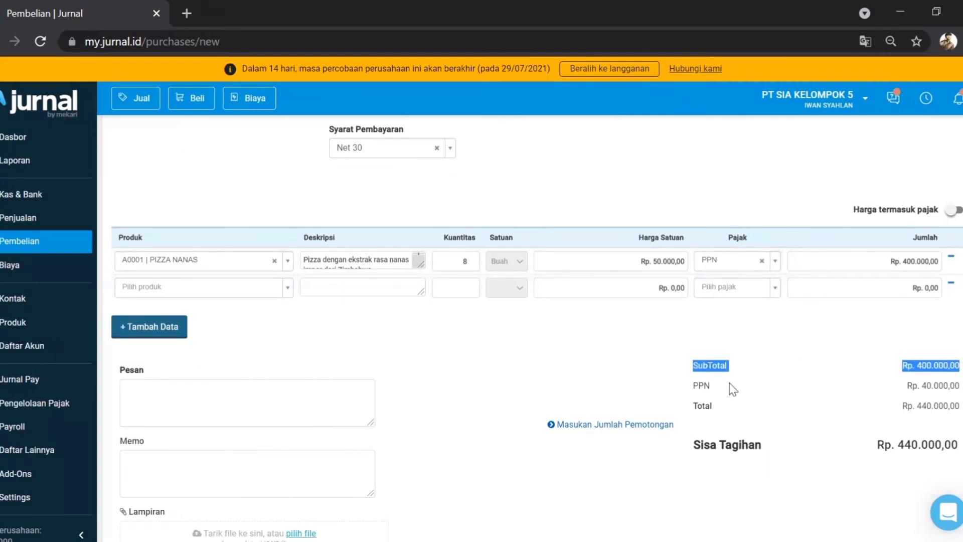
left_click(723, 396)
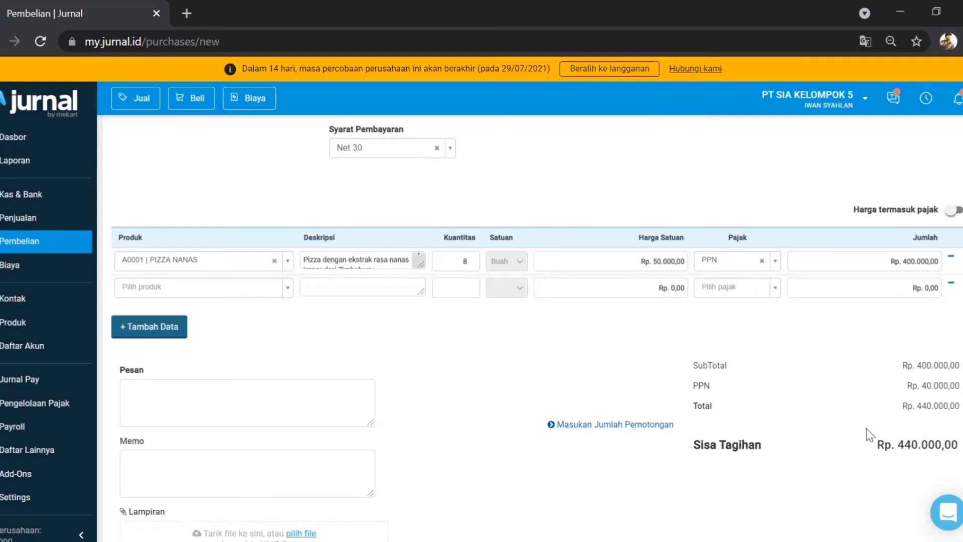
Step: Open the discount entry, clear its Kas account, and add the message 'Bu Nanasnya yang kuning yaa'
left_click(651, 431)
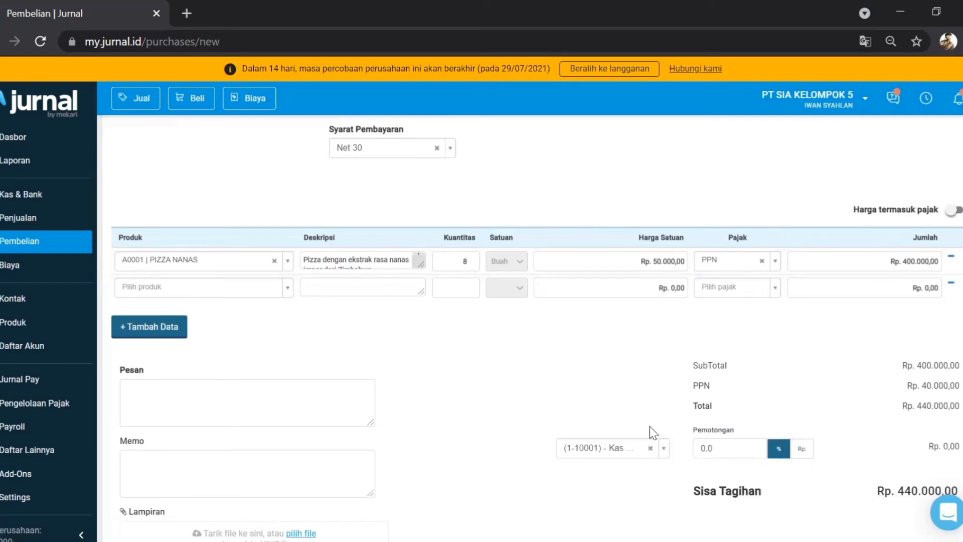
scroll(654, 429, "down", 2)
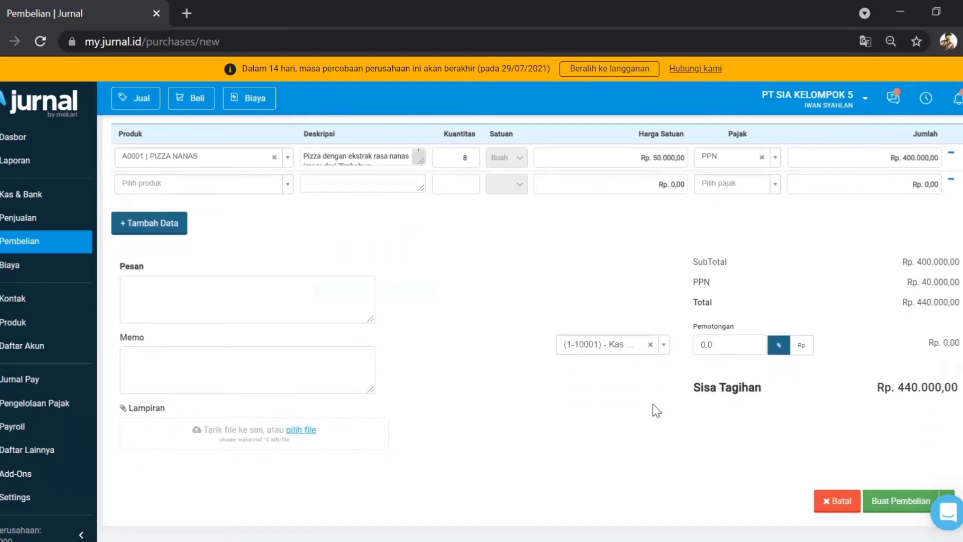
scroll(652, 405, "down", 1)
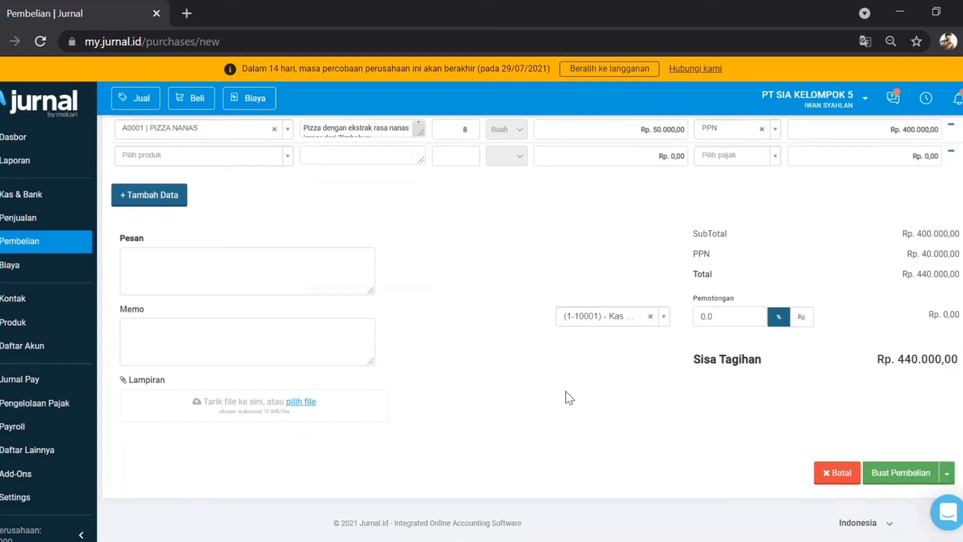
left_click(650, 316)
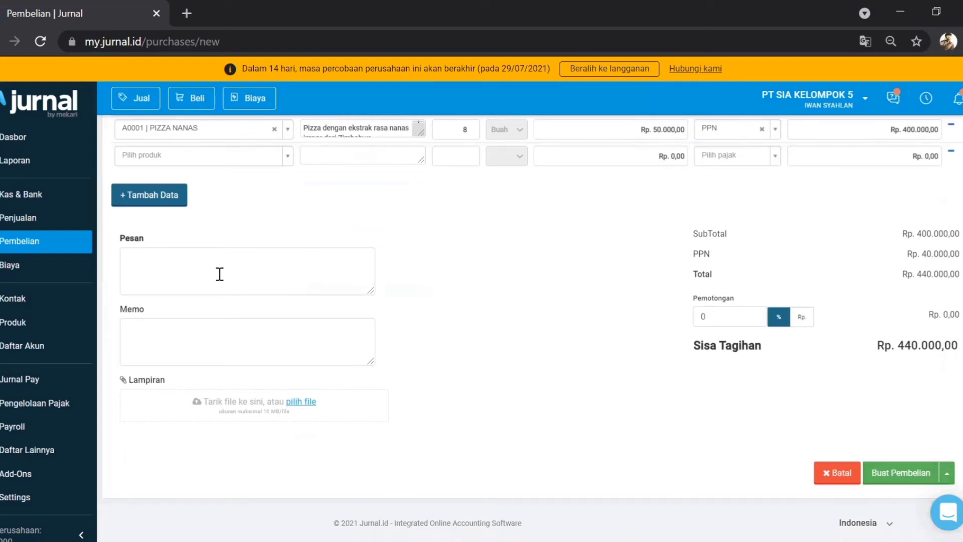
type("Bu Nanasnya yang")
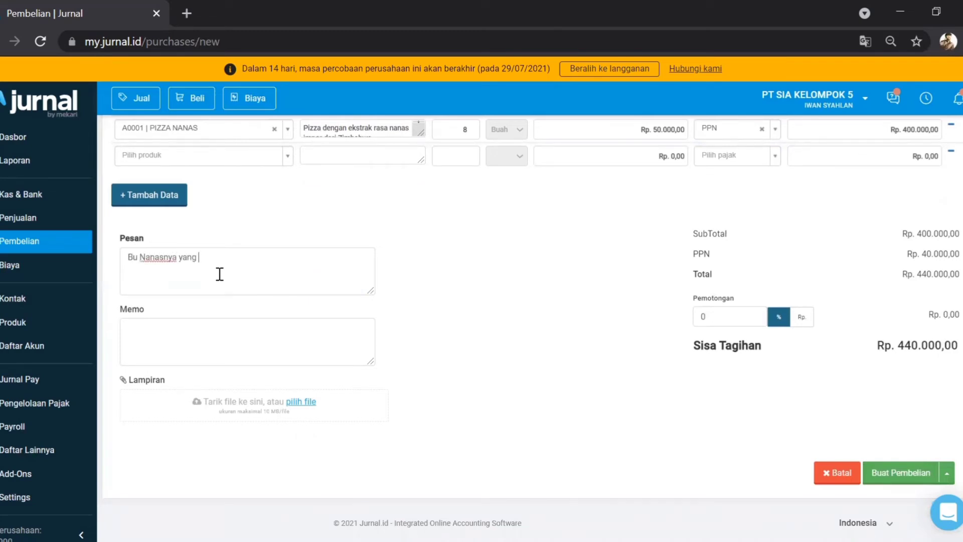
type(" kung")
key("BackSpace")
key("BackSpace")
type("ning yaa")
Step: Save purchase invoice #B001 and review it, confirming Rp. 440.000,00 remains unpaid
left_click(890, 481)
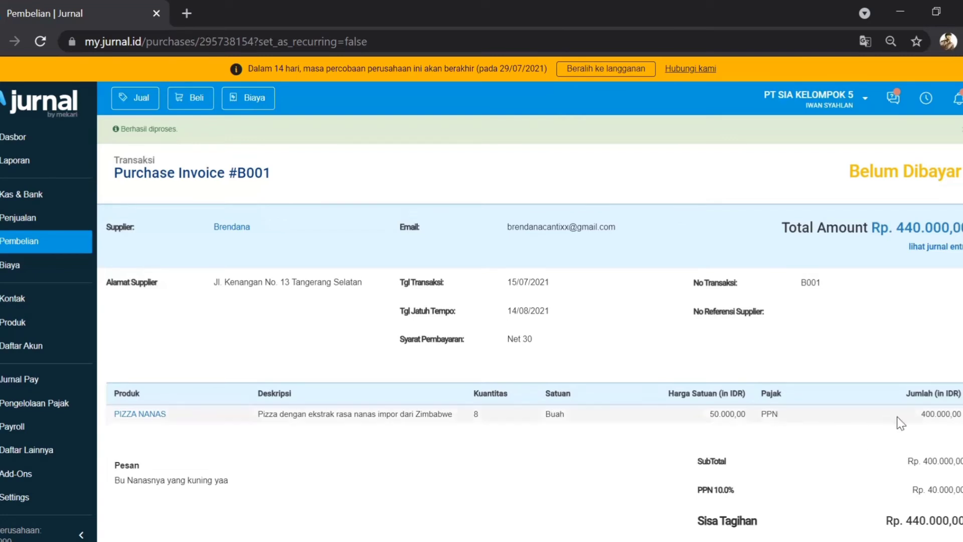
scroll(913, 417, "down", 3)
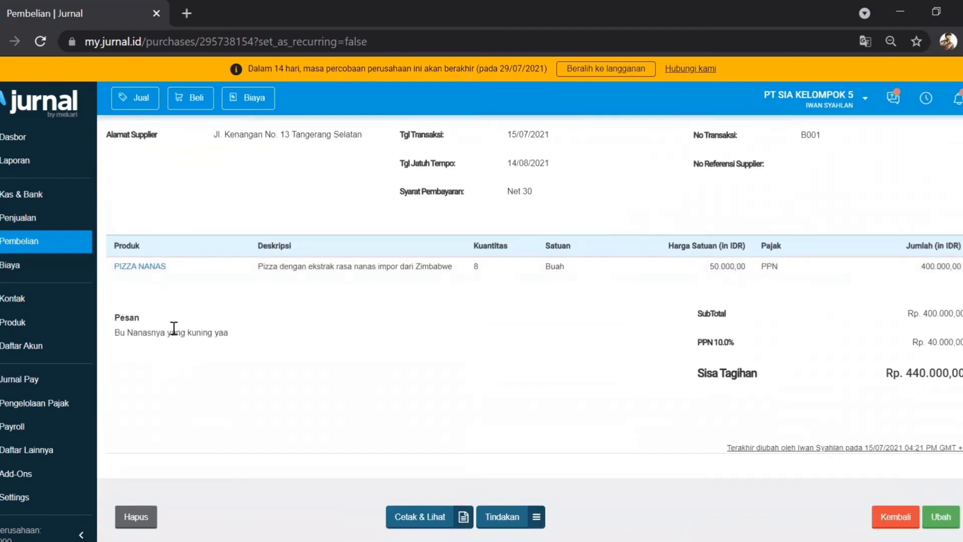
scroll(431, 368, "up", 3)
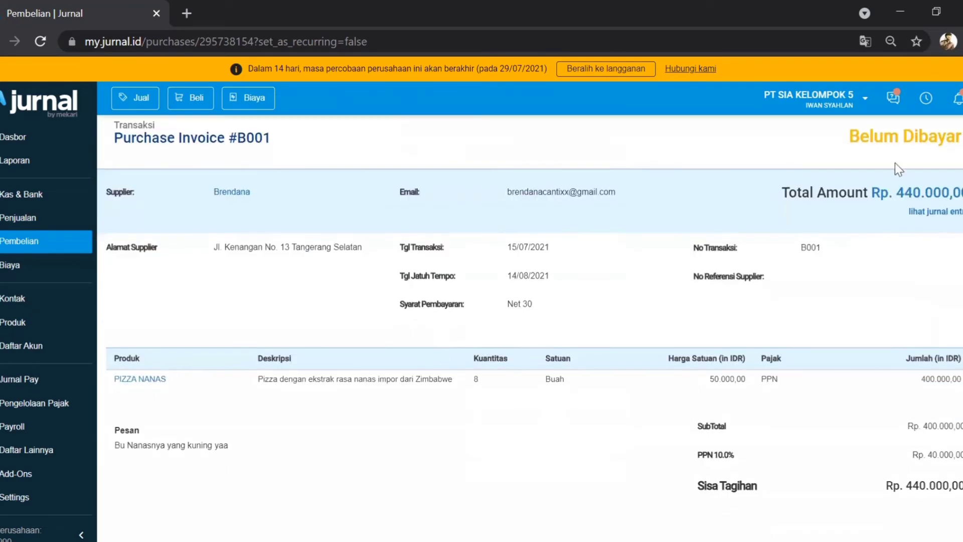
scroll(155, 200, "up", 1)
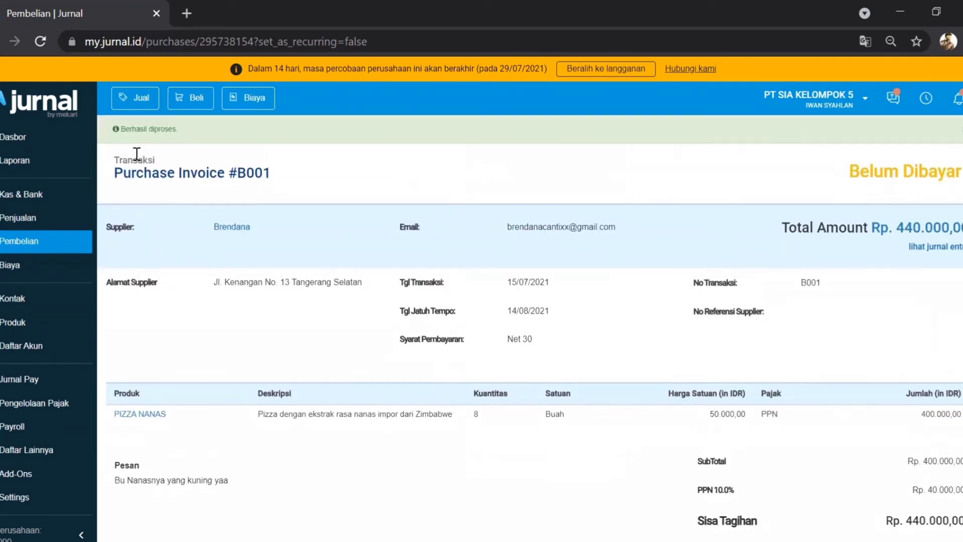
Step: Open Purchase Invoice #B001 from Pembelian and start a Kirim Pembayaran for Rp. 440.000,00
left_click(55, 247)
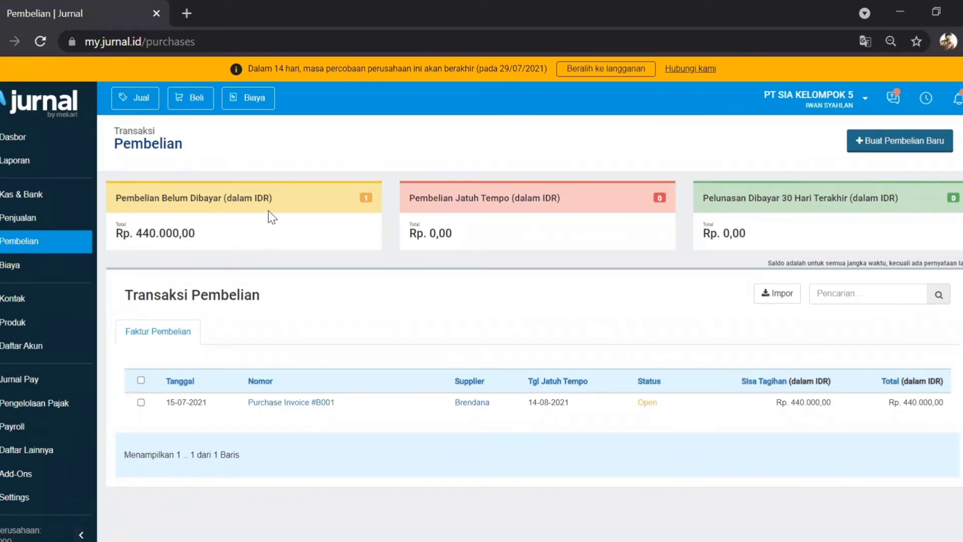
left_click(279, 410)
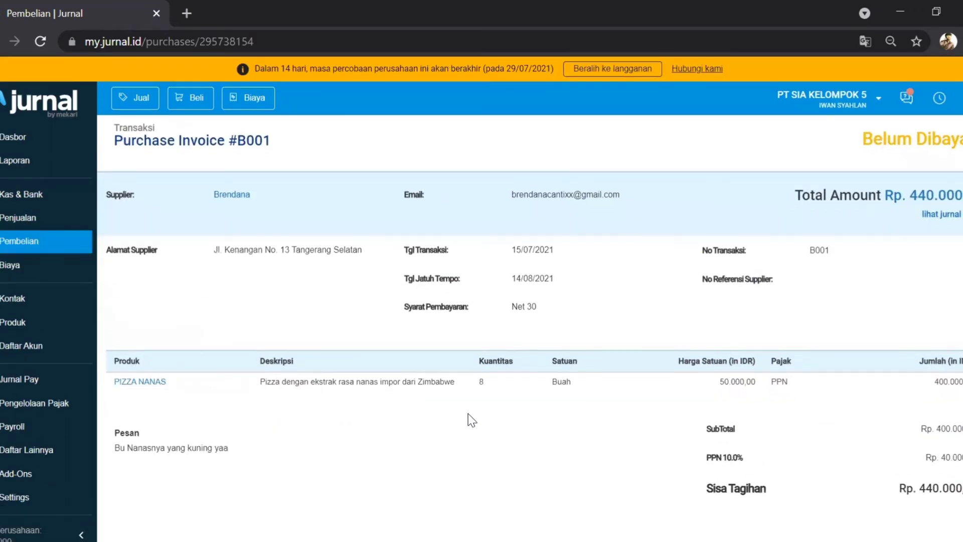
scroll(468, 414, "down", 3)
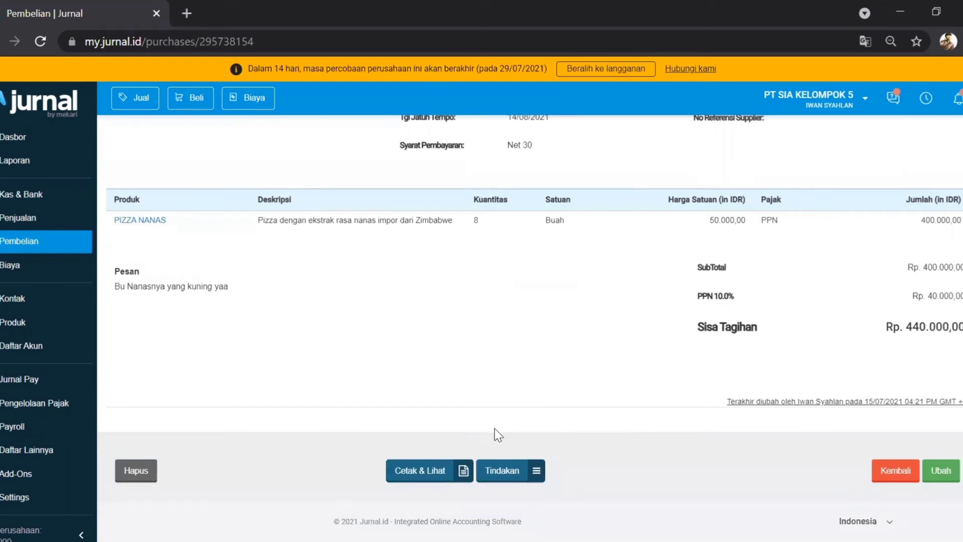
left_click(536, 473)
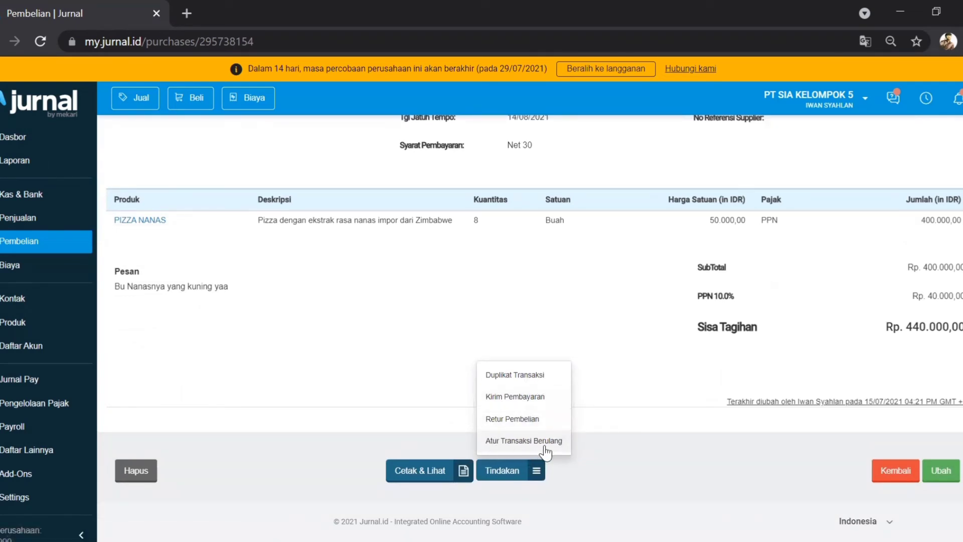
left_click(525, 397)
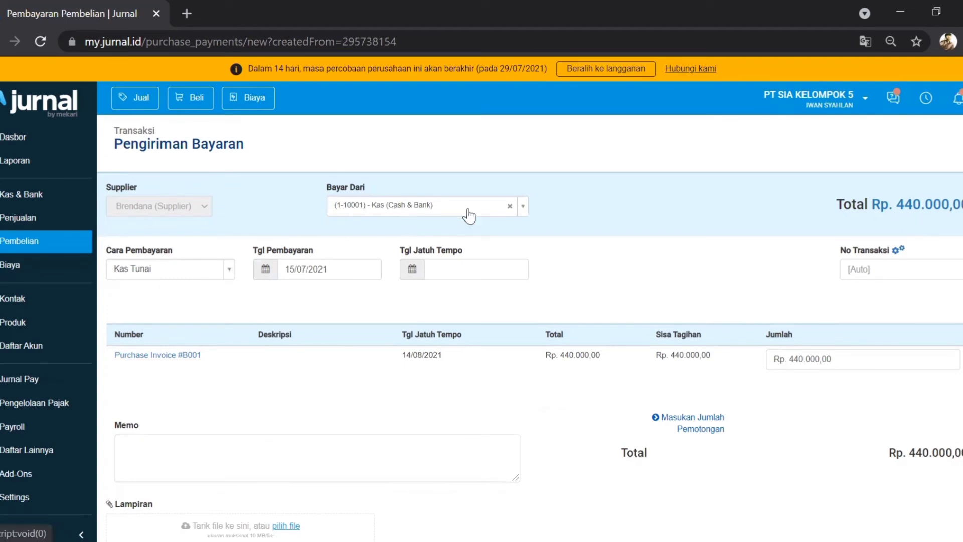
Step: Pay from the Kas Kecil account with a due date of 14/08/2021
left_click(523, 208)
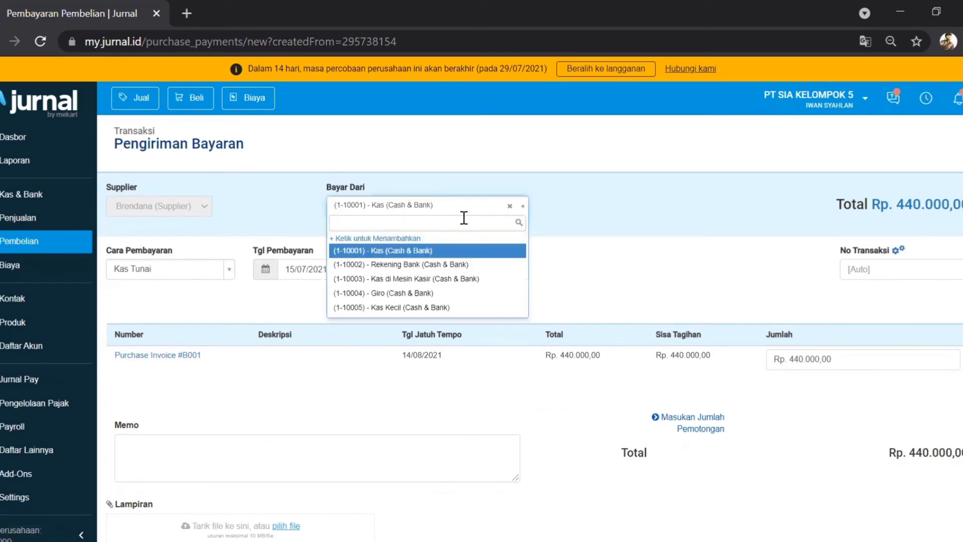
left_click(422, 311)
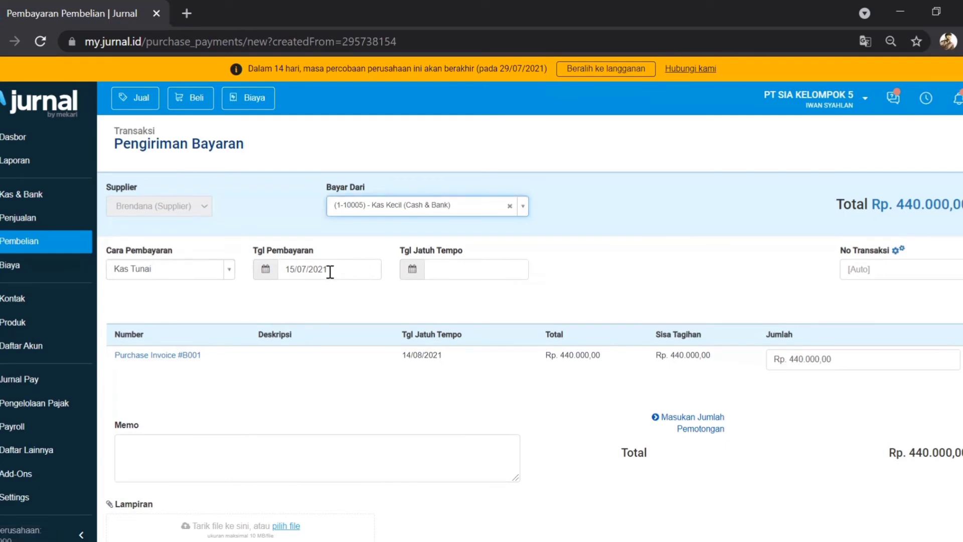
left_click(448, 270)
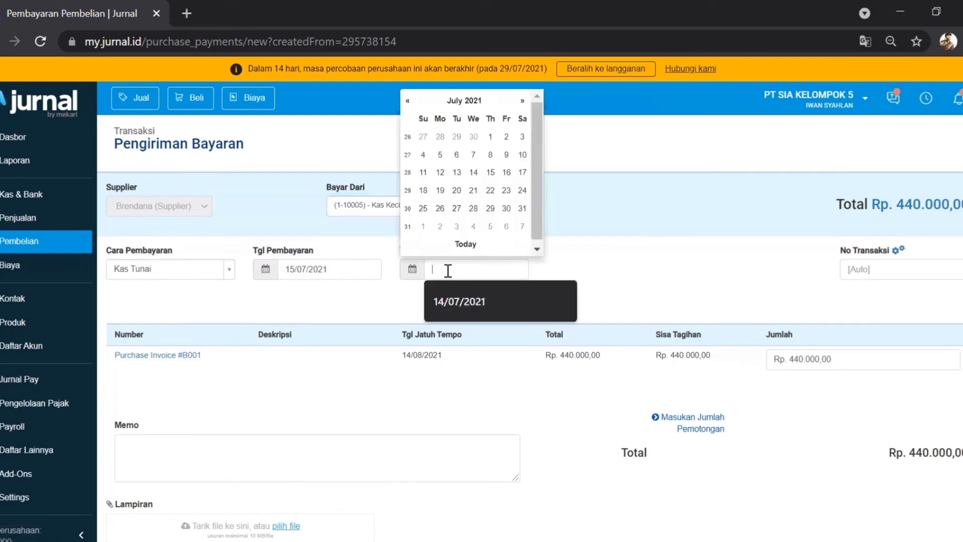
left_click(448, 301)
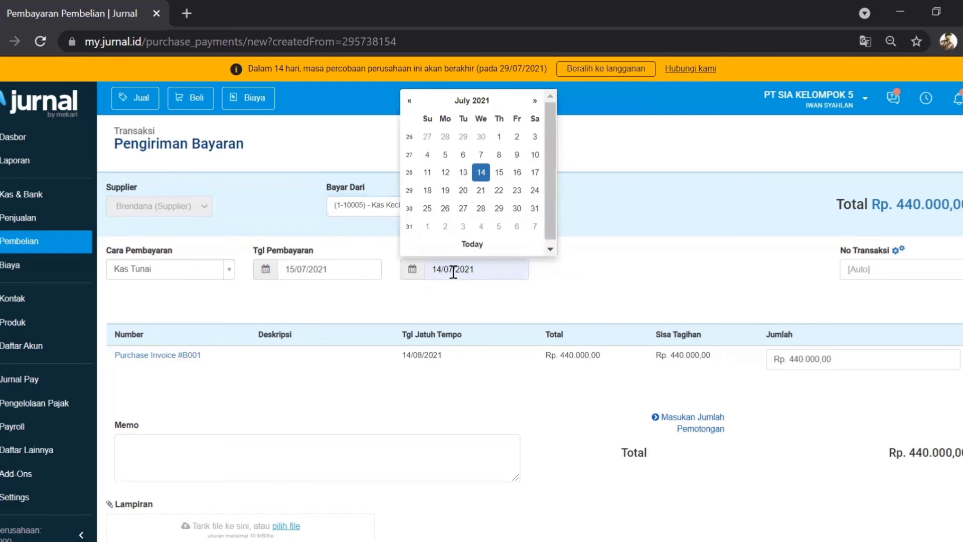
key("BackSpace")
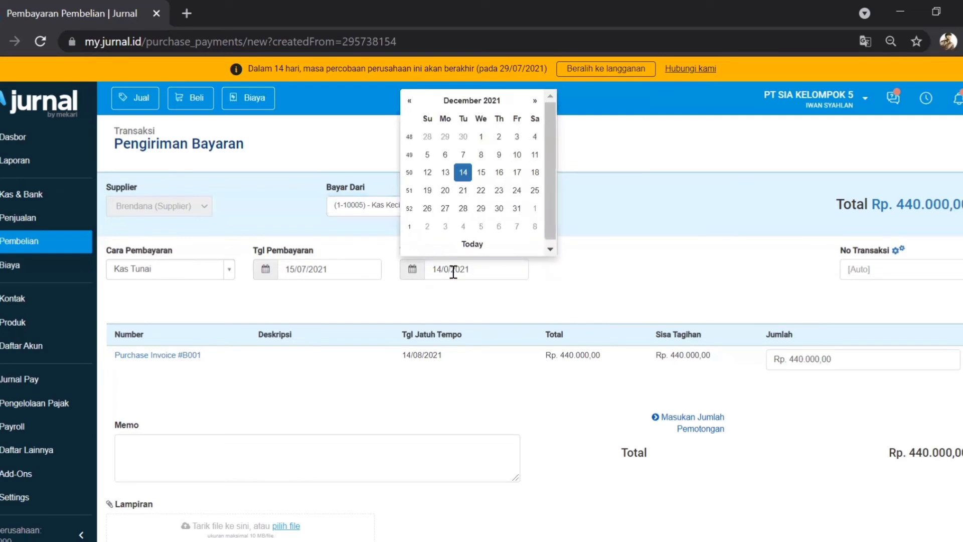
type("8")
left_click(561, 284)
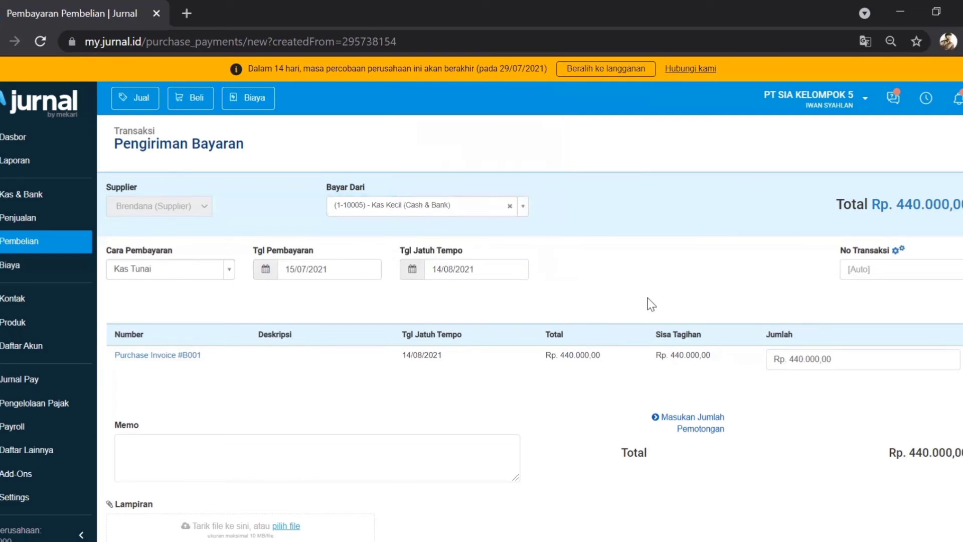
Step: Number the payment B001, add a thank-you memo and an empty deduction row, then save
left_click(868, 269)
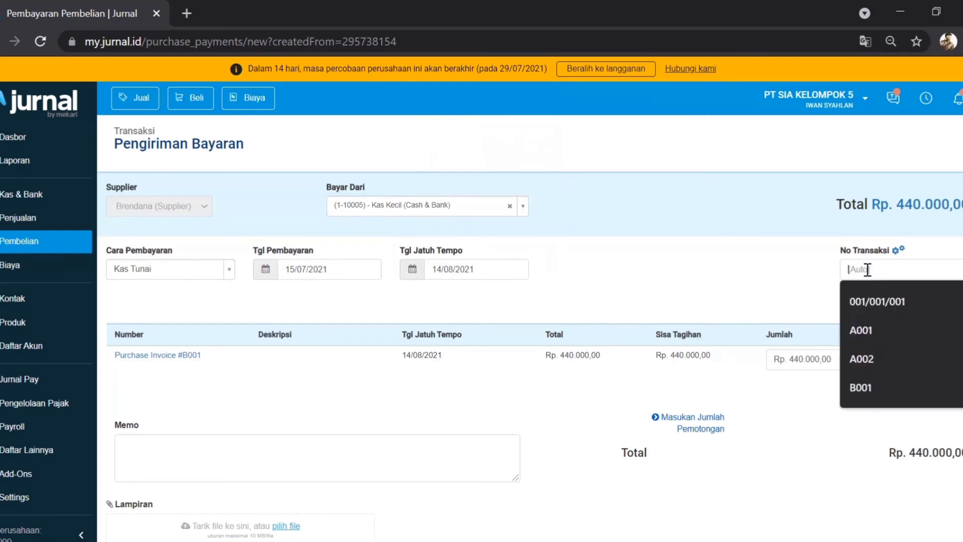
left_click(858, 387)
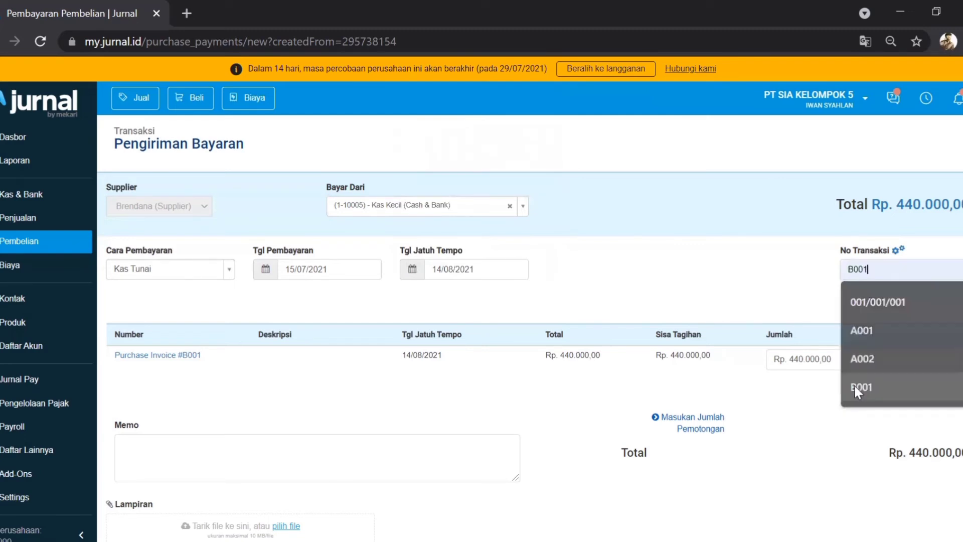
scroll(714, 261, "down", 2)
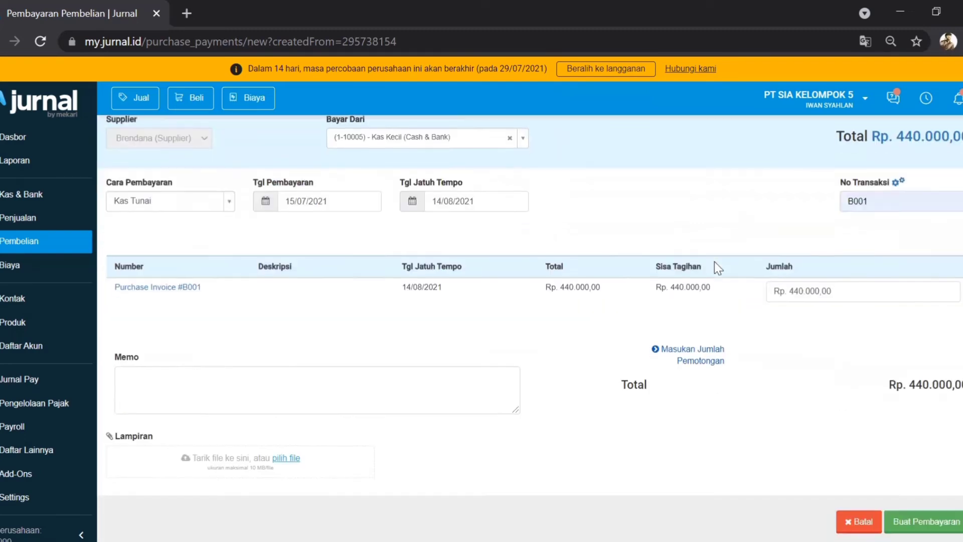
scroll(714, 261, "down", 1)
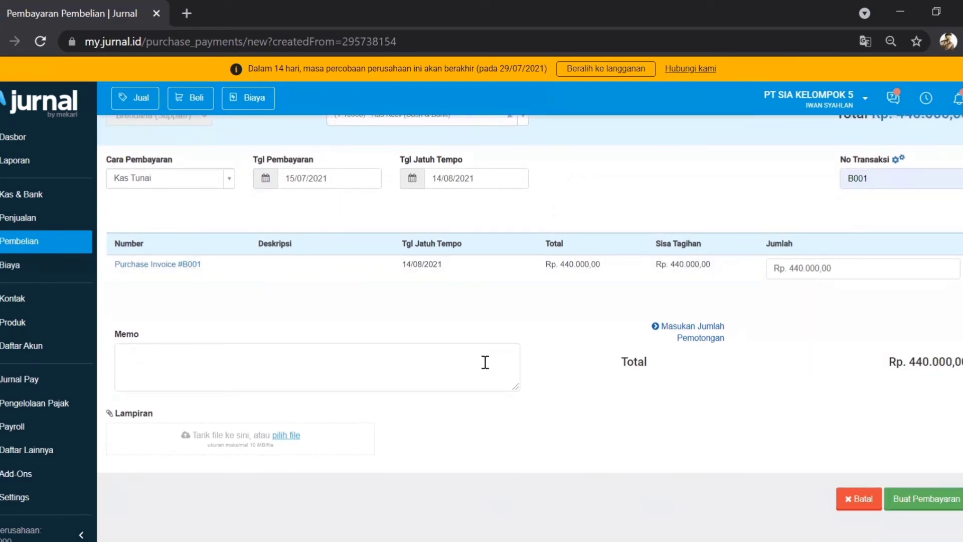
type("hank You BU Brendana :)))")
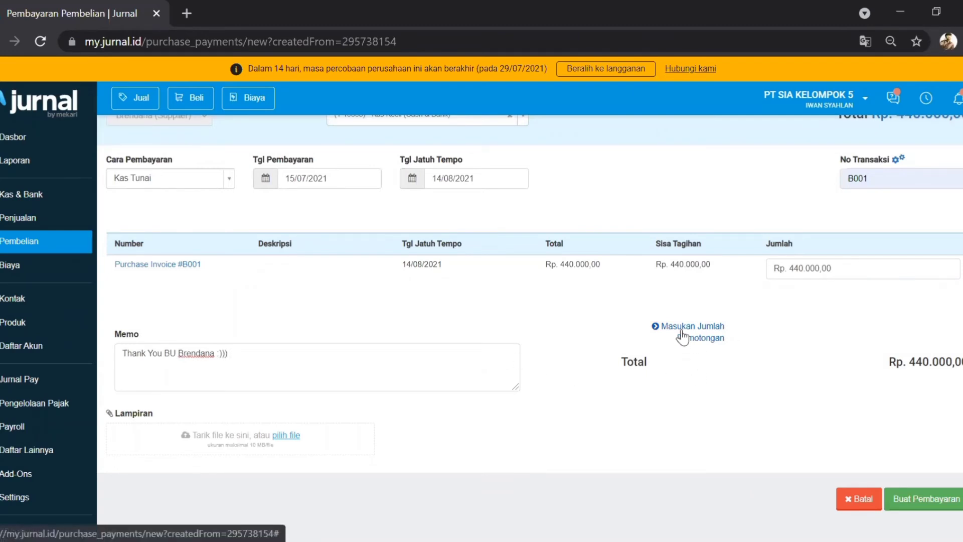
left_click(661, 335)
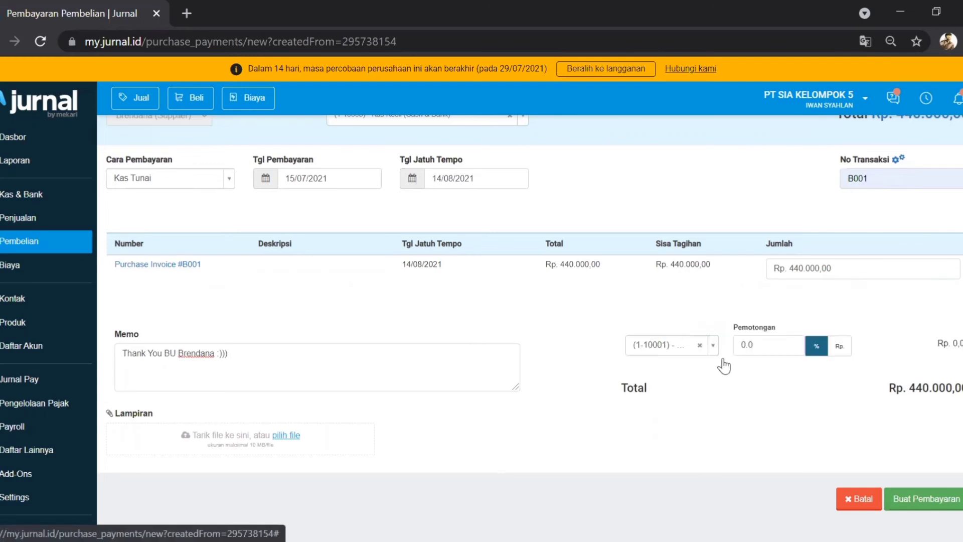
left_click(701, 345)
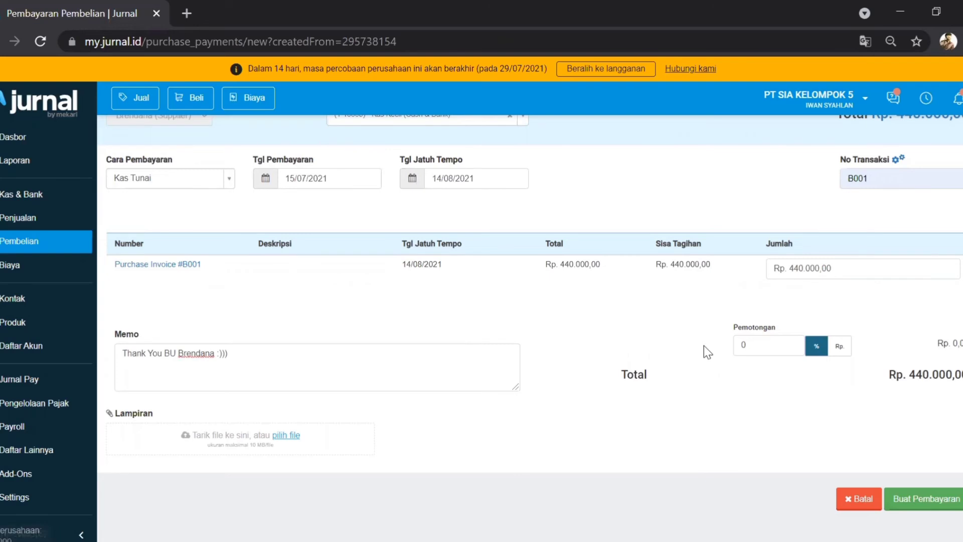
left_click(922, 499)
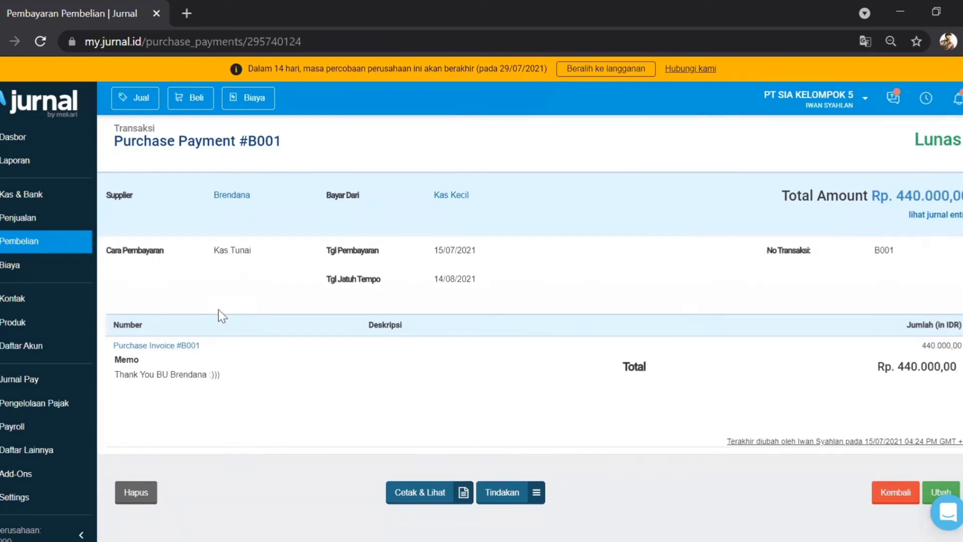
Step: Check the Lunas Purchase Payment #B001, then return to the purchases list to begin a new sale
scroll(235, 359, "up", 1)
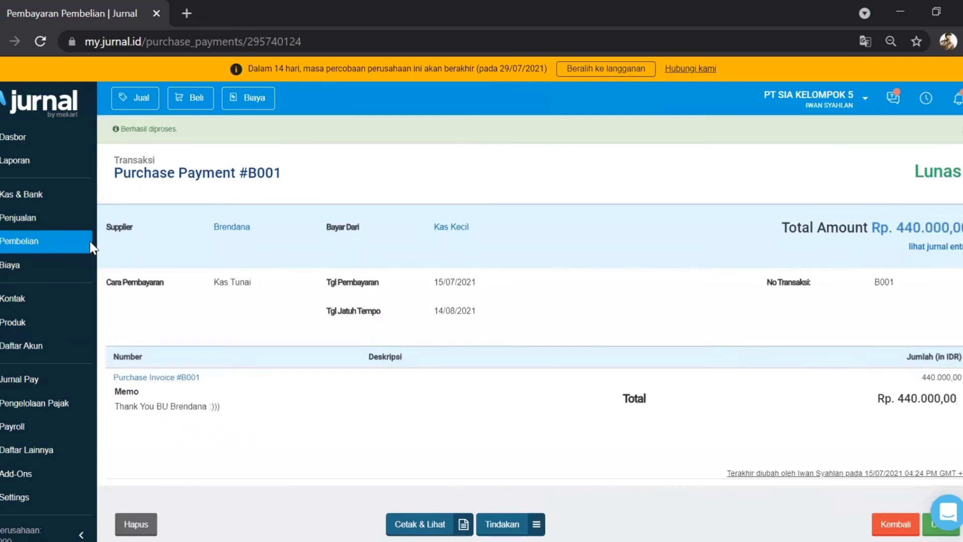
left_click(50, 246)
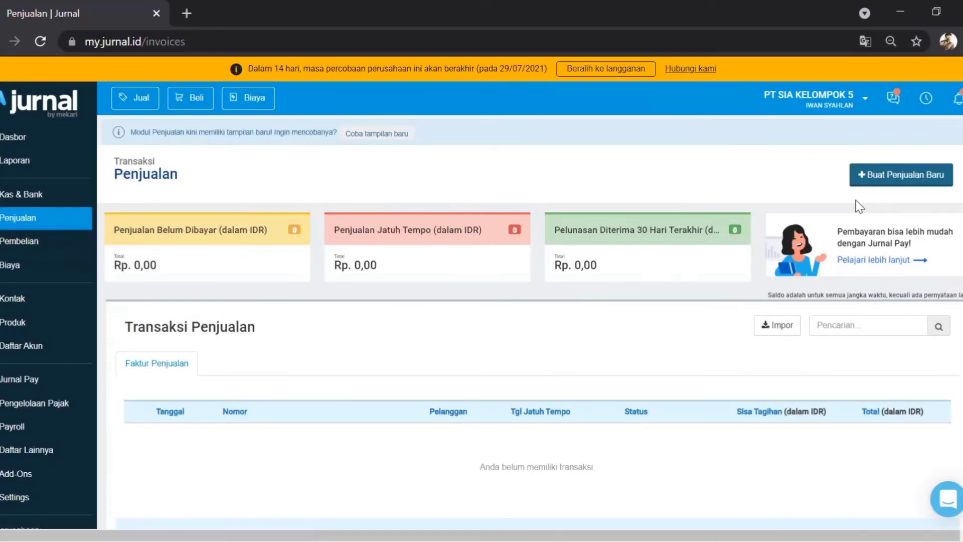
left_click(874, 189)
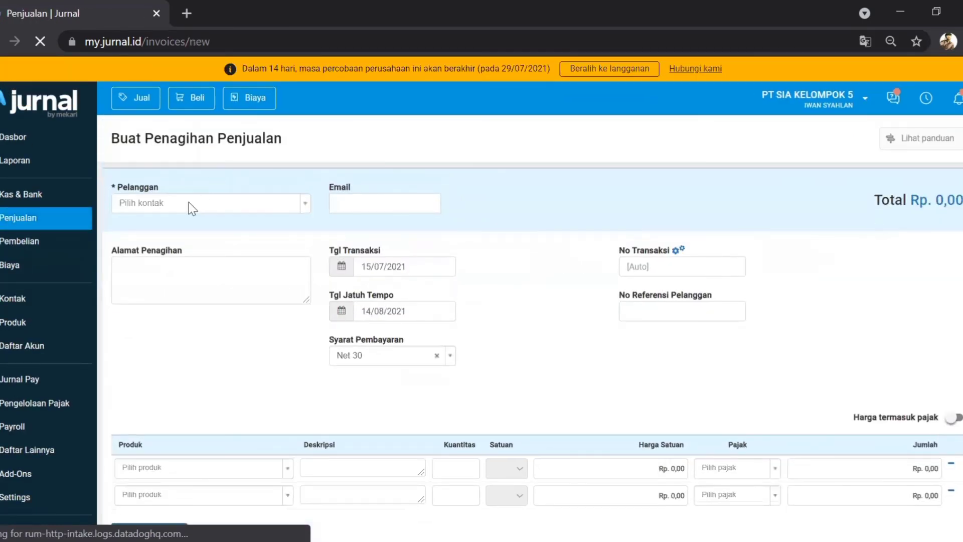
Step: Pick the existing customer for the sales invoice and set transaction number A001
left_click(188, 203)
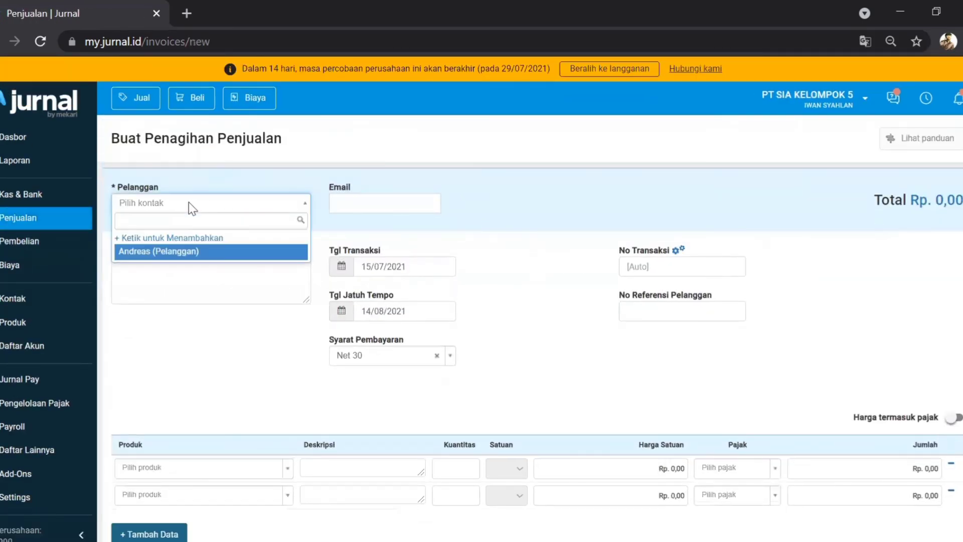
left_click(175, 252)
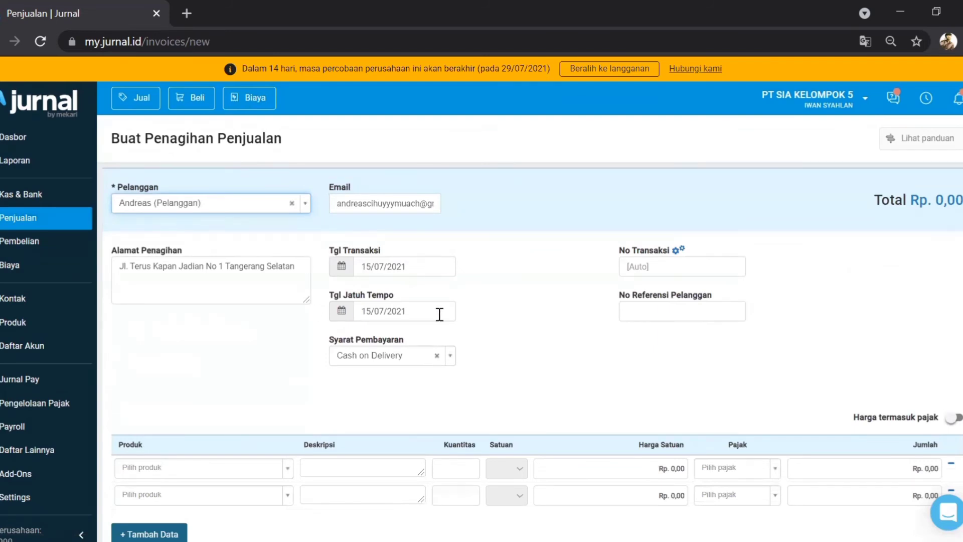
left_click(646, 270)
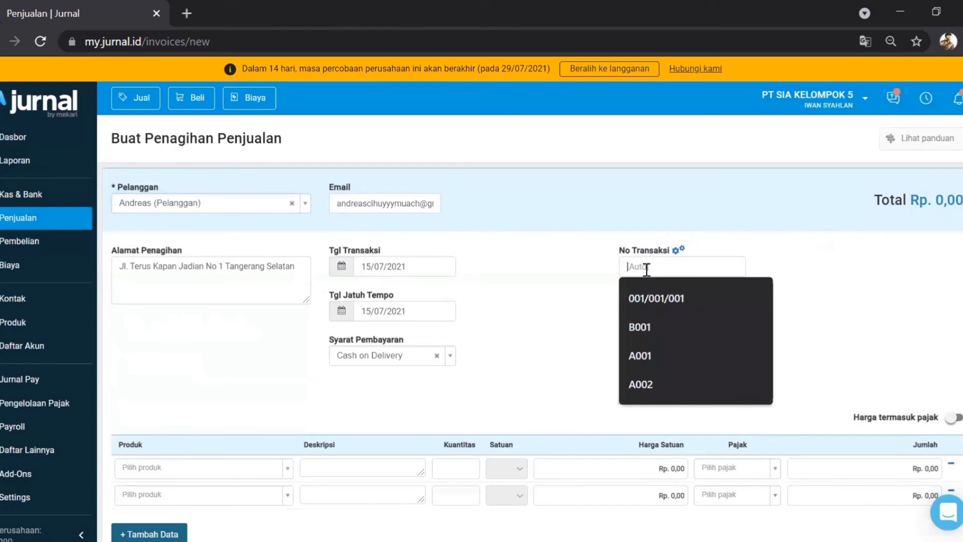
type("A001")
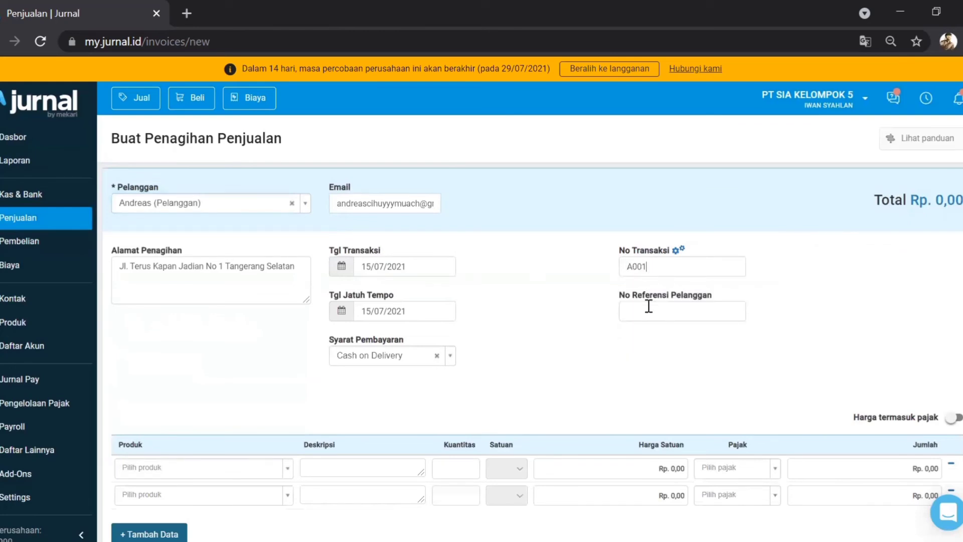
scroll(622, 345, "down", 2)
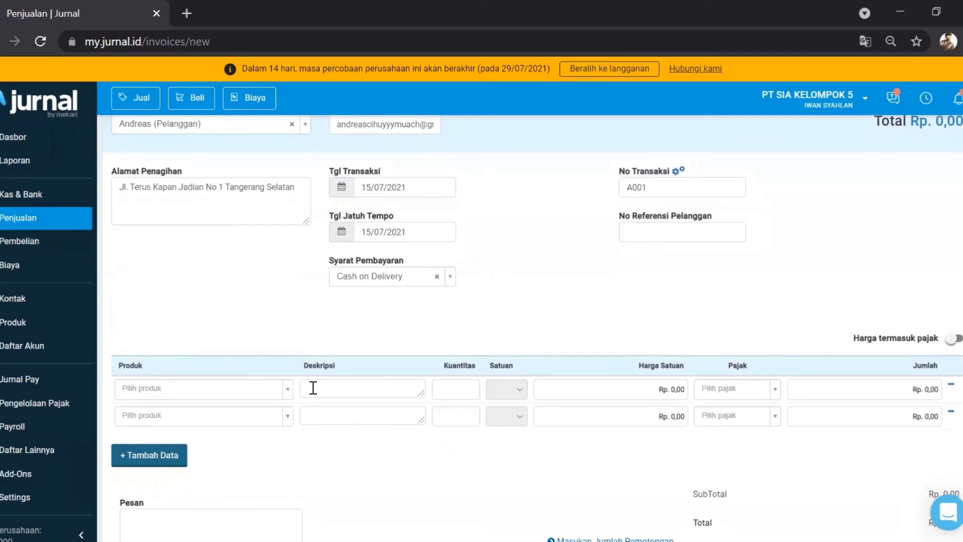
Step: Add 3 PIZZA NANAS as the first invoice line with PPN tax
left_click(286, 390)
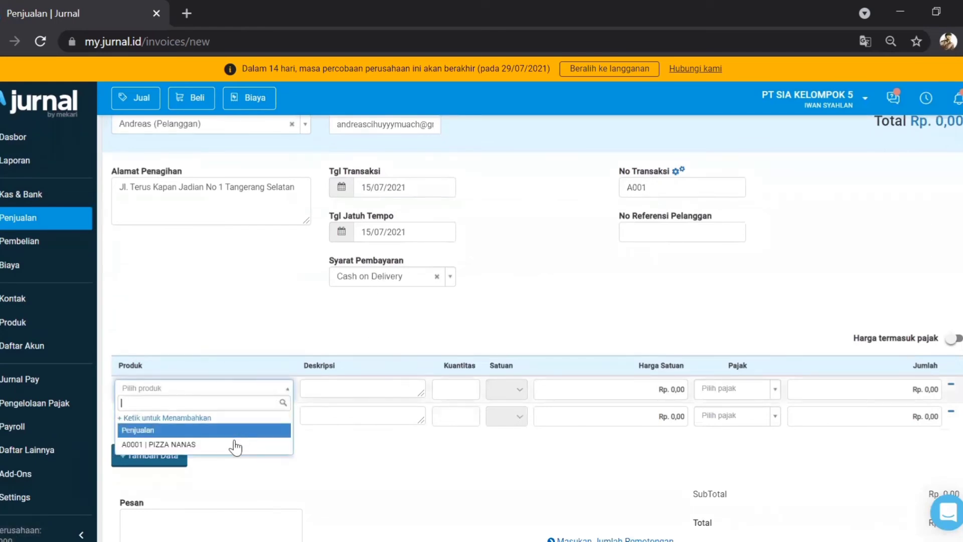
left_click(231, 445)
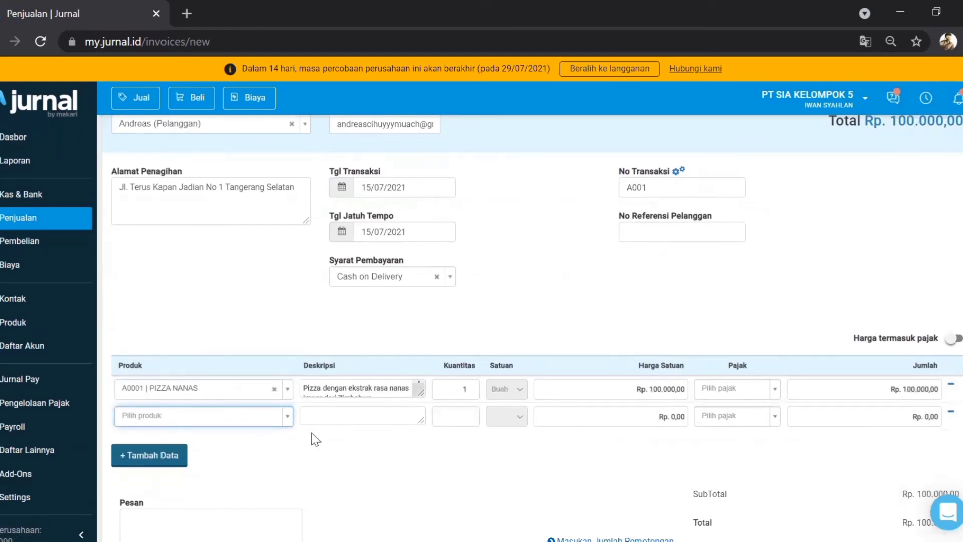
double_click(465, 389)
type("3")
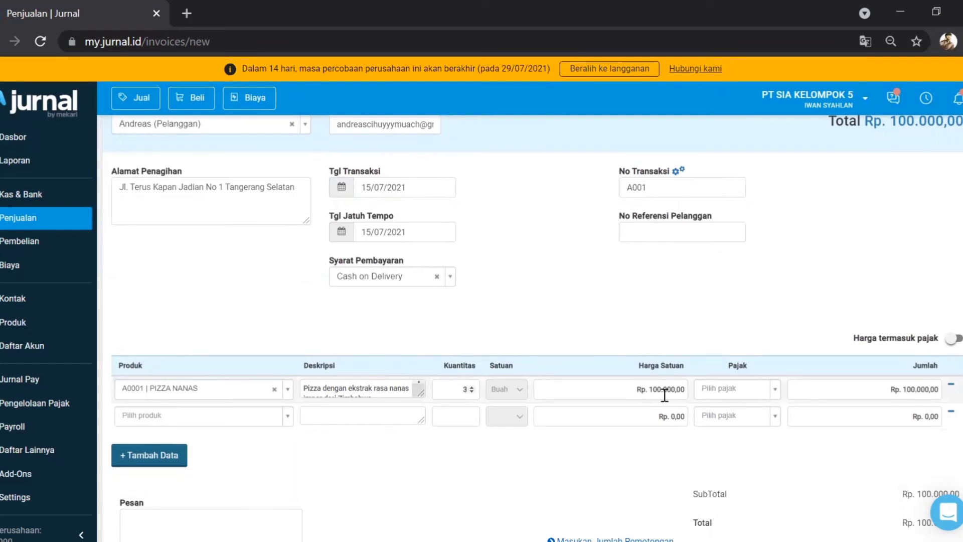
left_click(771, 389)
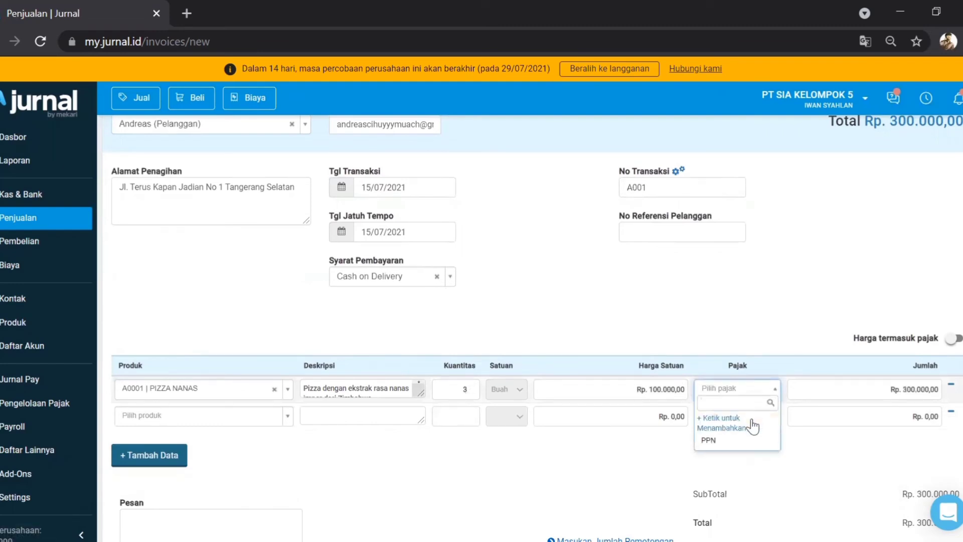
left_click(736, 441)
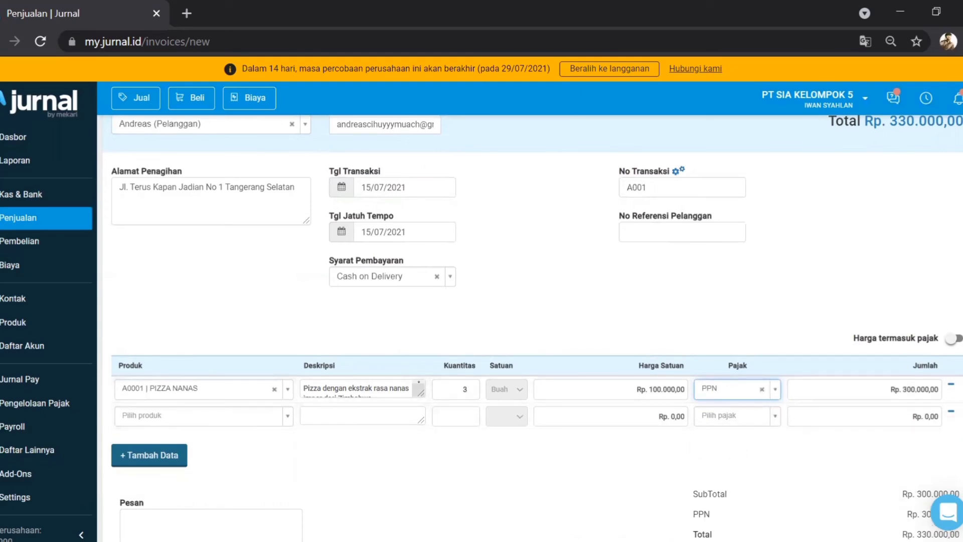
Step: Toggle Harga termasuk pajak on and back off, keeping the total at Rp. 330.000,00
scroll(873, 226, "down", 2)
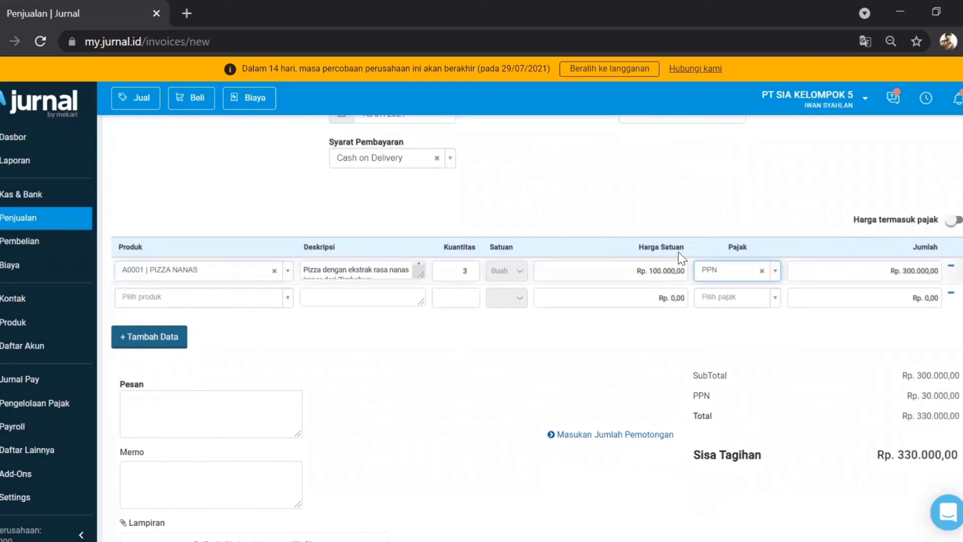
left_click(956, 221)
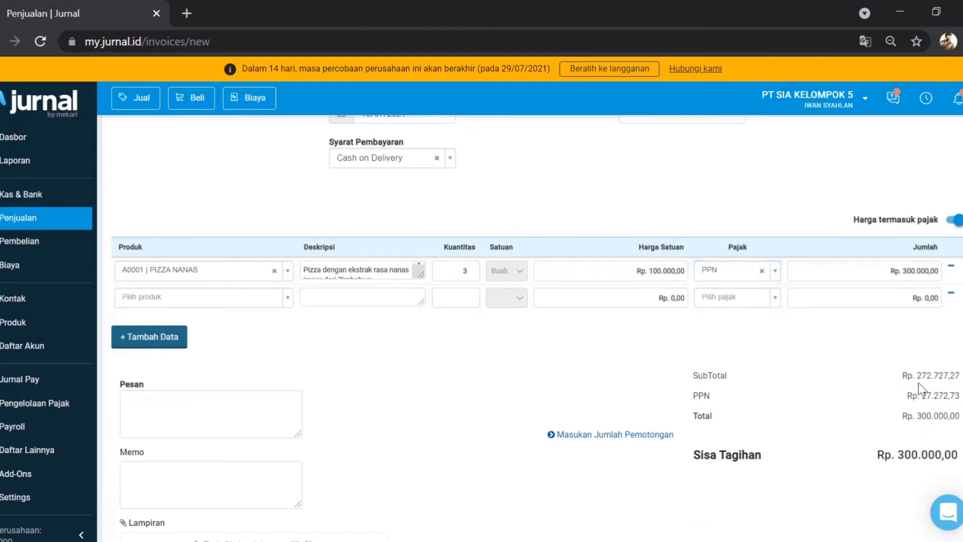
left_click(953, 222)
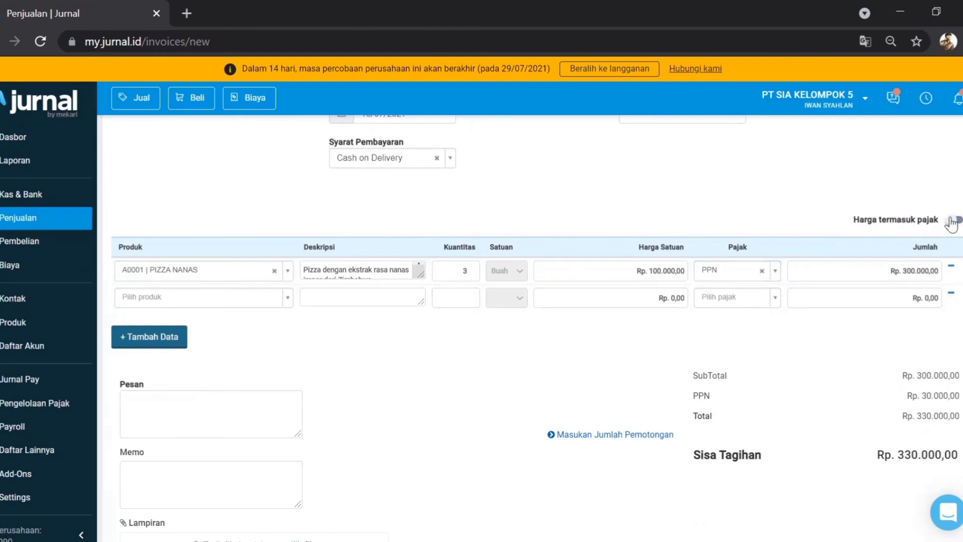
scroll(680, 351, "down", 3)
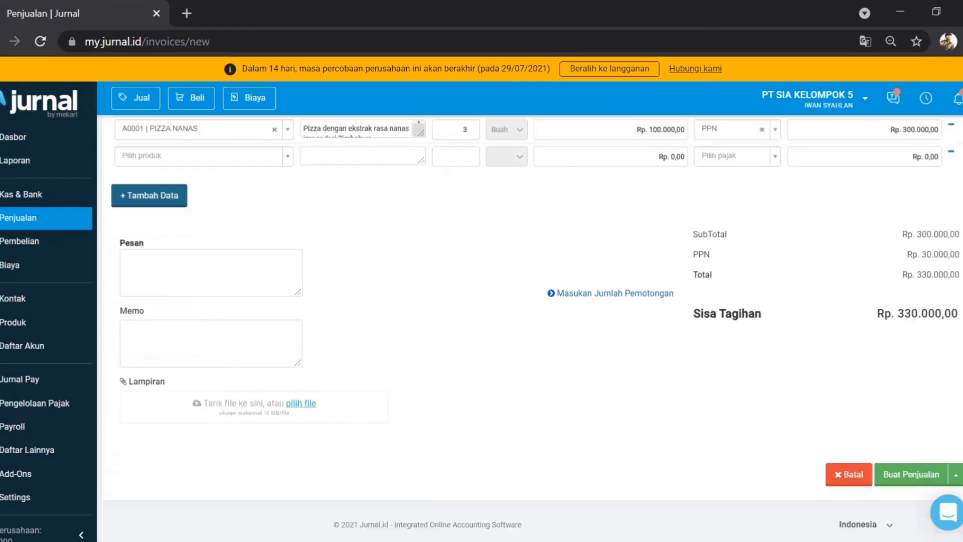
Step: Add a 0 deduction row, write the thank-you message disclaiming food-poisoning liability, and save the invoice
left_click(622, 291)
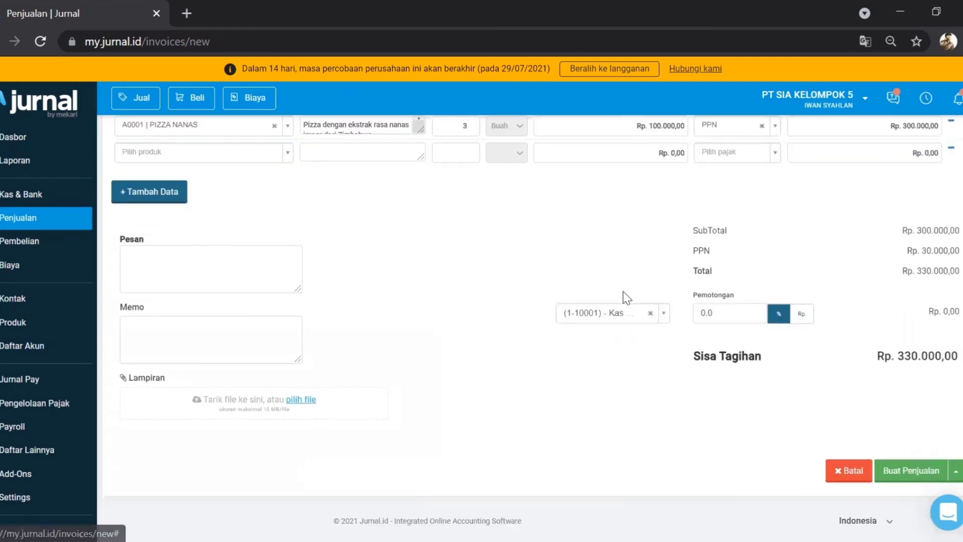
left_click(651, 313)
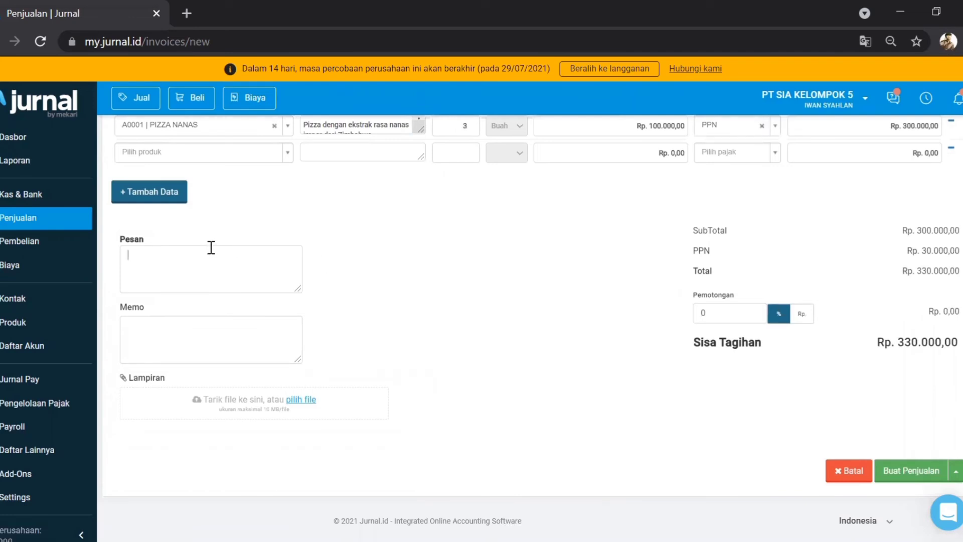
left_click(211, 247)
type("Selamat menikmati Pak Andrea")
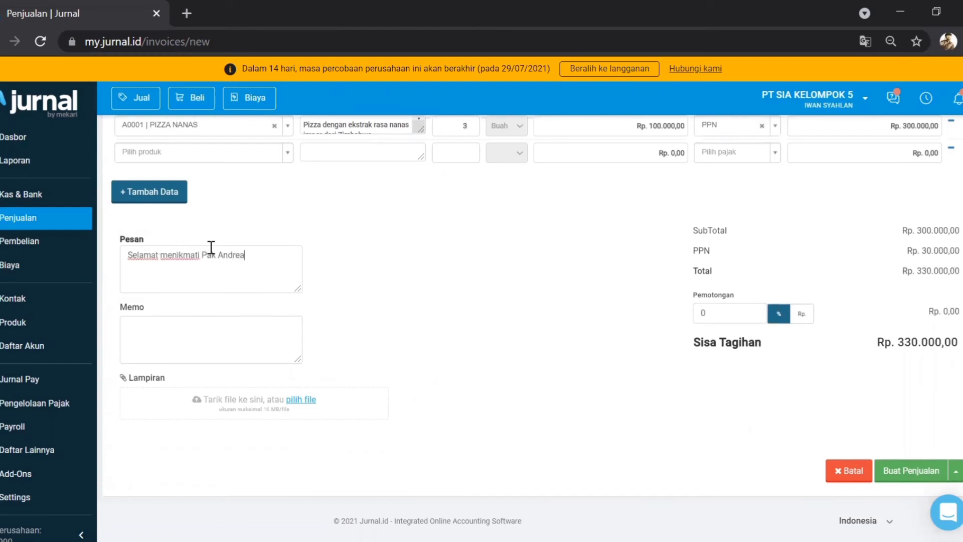
type("s, segala bentuk keracunan")
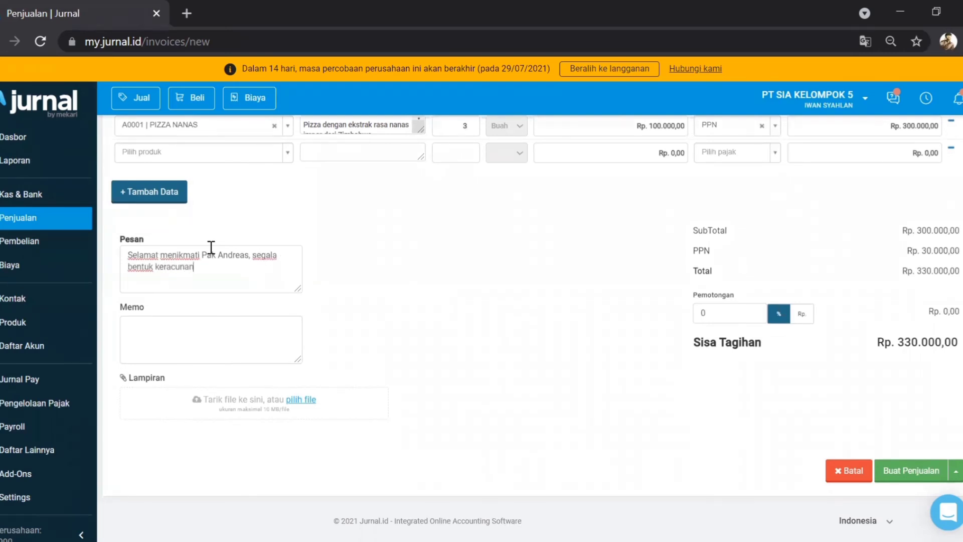
type(" diluar tanggung jawab ")
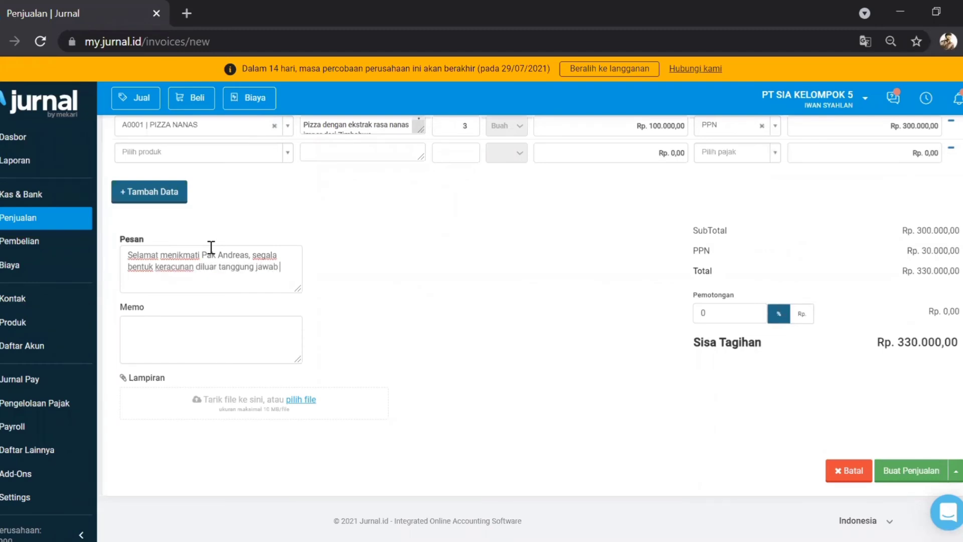
type("pihak rest")
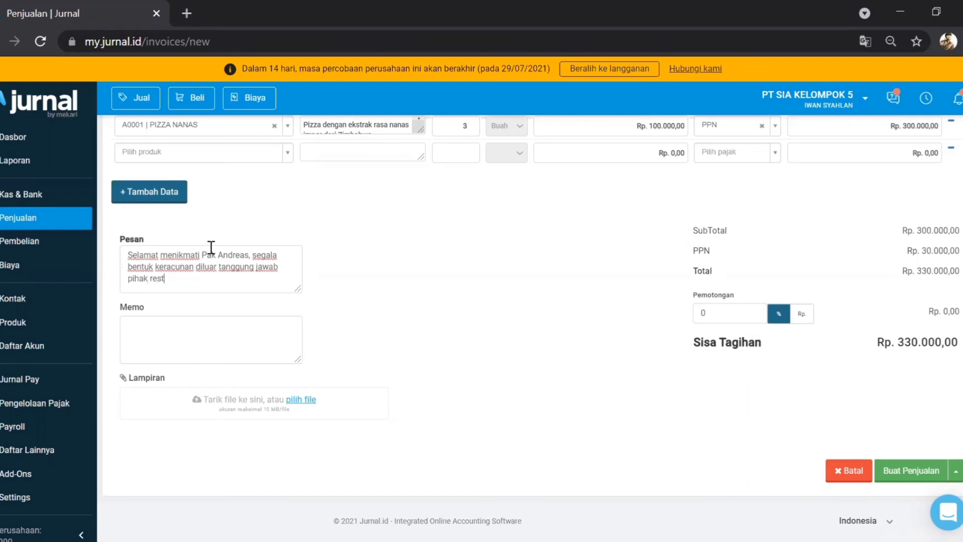
type("oran. Terima kasih :")
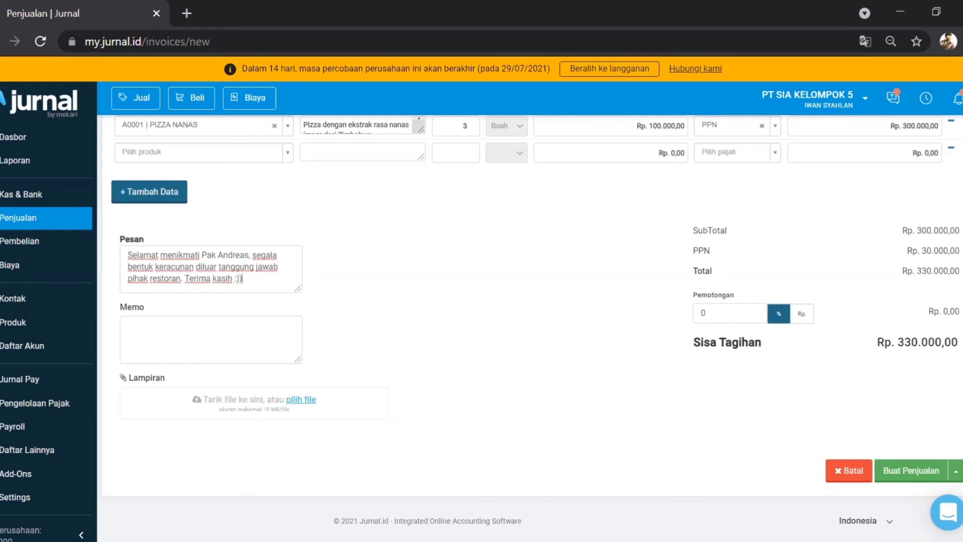
left_click(902, 473)
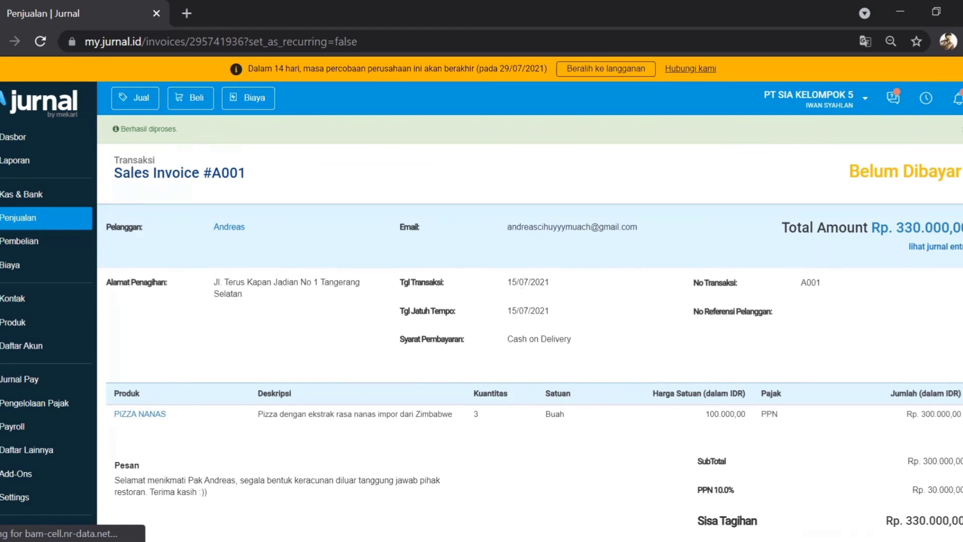
Step: Return to the Penjualan list showing Sales Invoice #A001 Open for Rp. 330.000,00
scroll(530, 321, "down", 4)
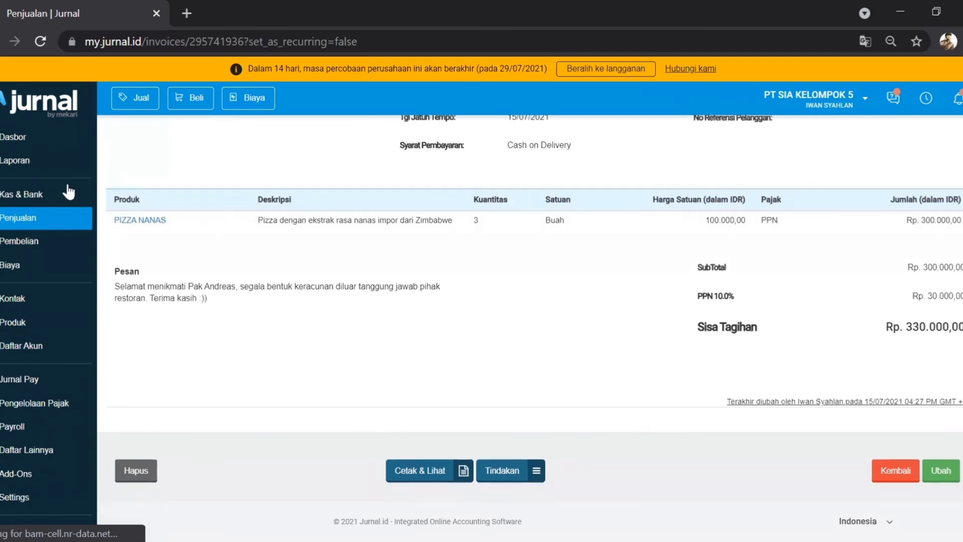
left_click(30, 219)
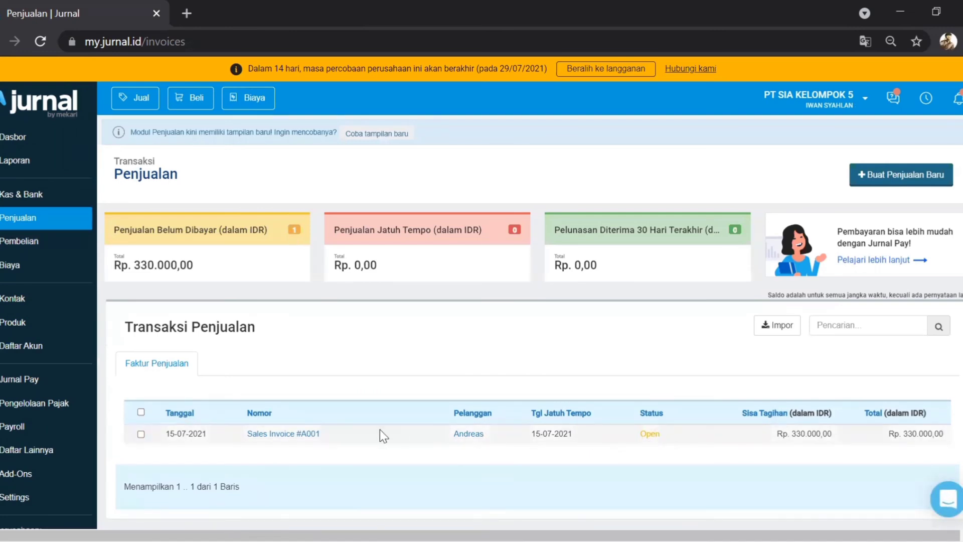
Step: Open Sales Invoice #A001 and start Terima Pembayaran for Rp. 330.000,00
left_click(307, 442)
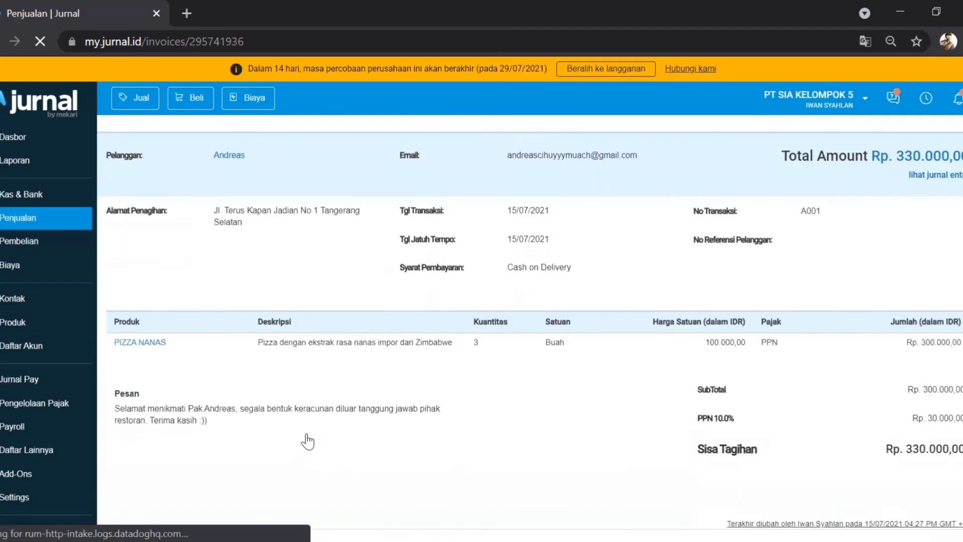
scroll(509, 430, "down", 3)
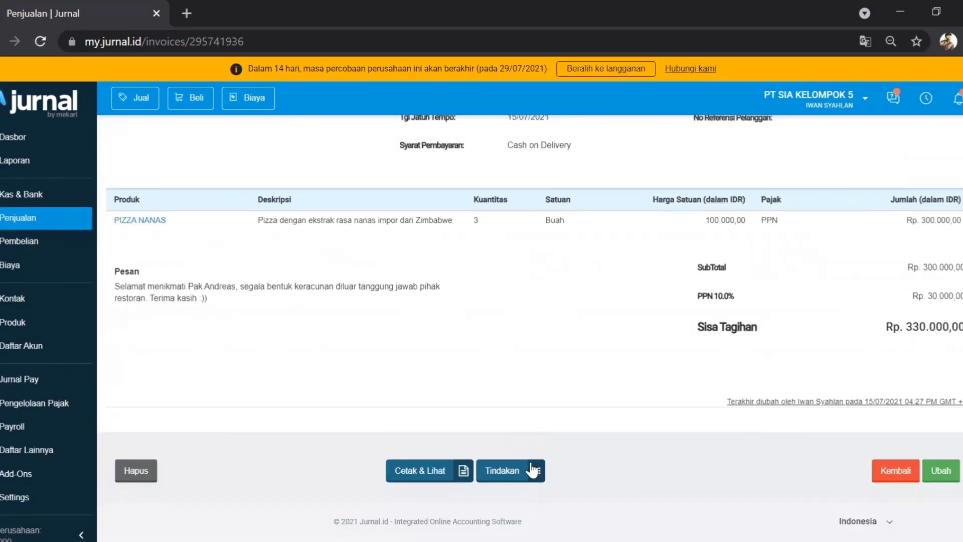
left_click(537, 472)
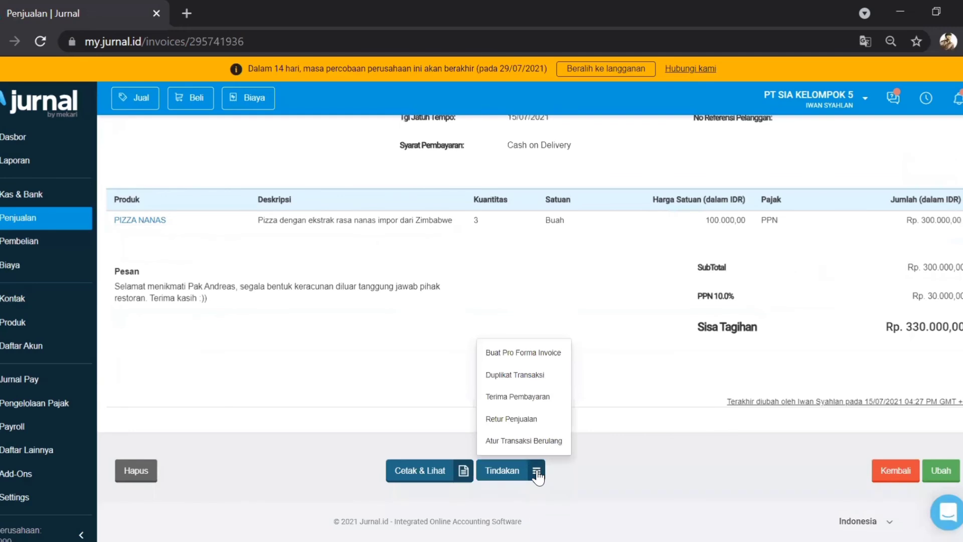
left_click(530, 406)
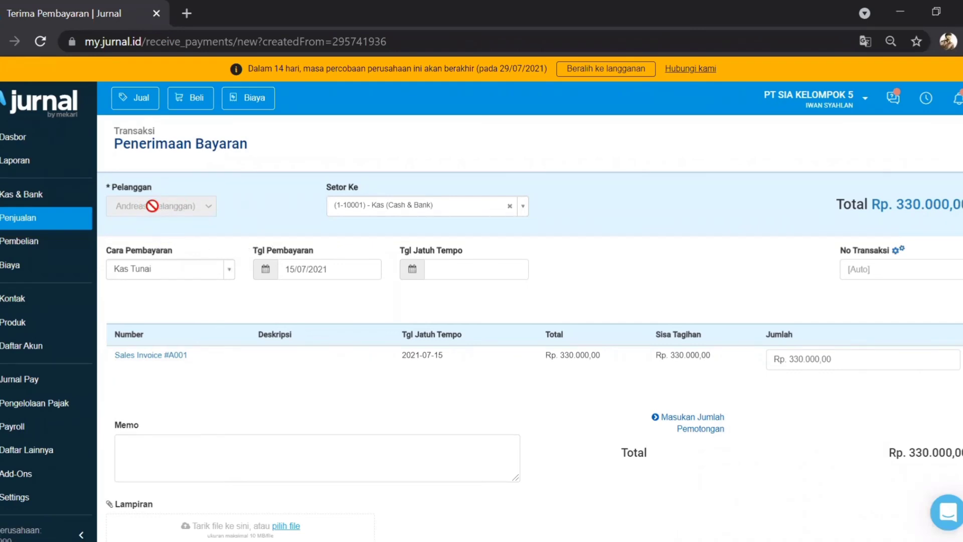
Step: Set the payment due date to 15/07/2021 and transaction number A001
left_click(439, 270)
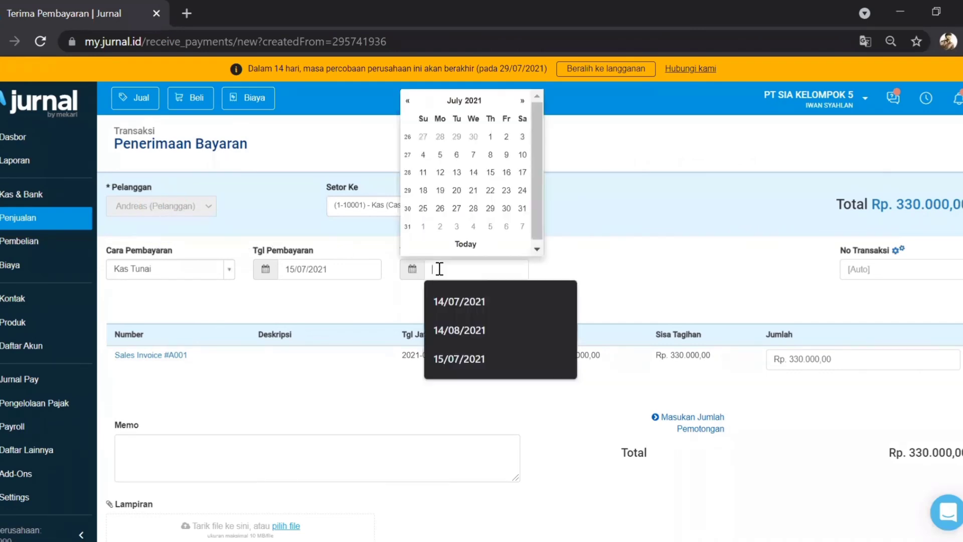
left_click(459, 359)
left_click(570, 279)
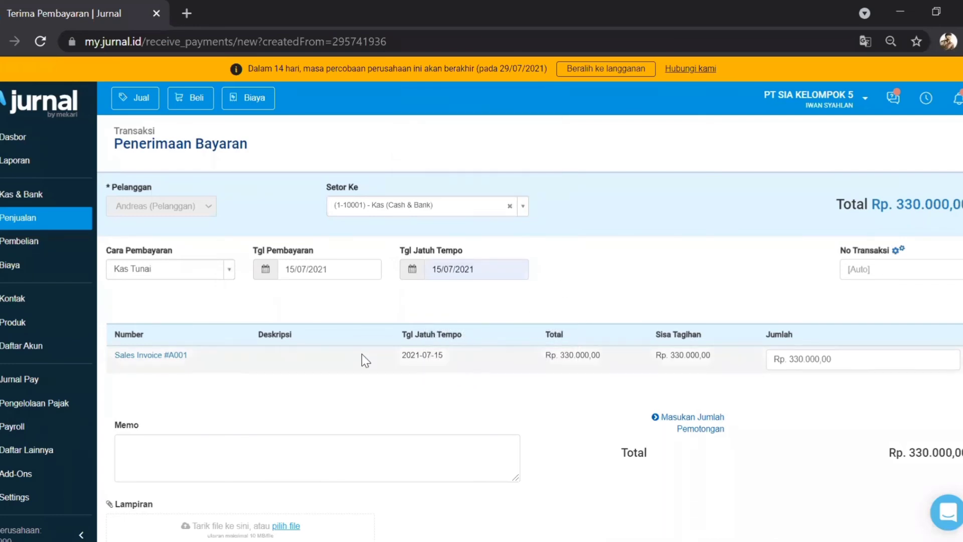
left_click(886, 270)
left_click(858, 359)
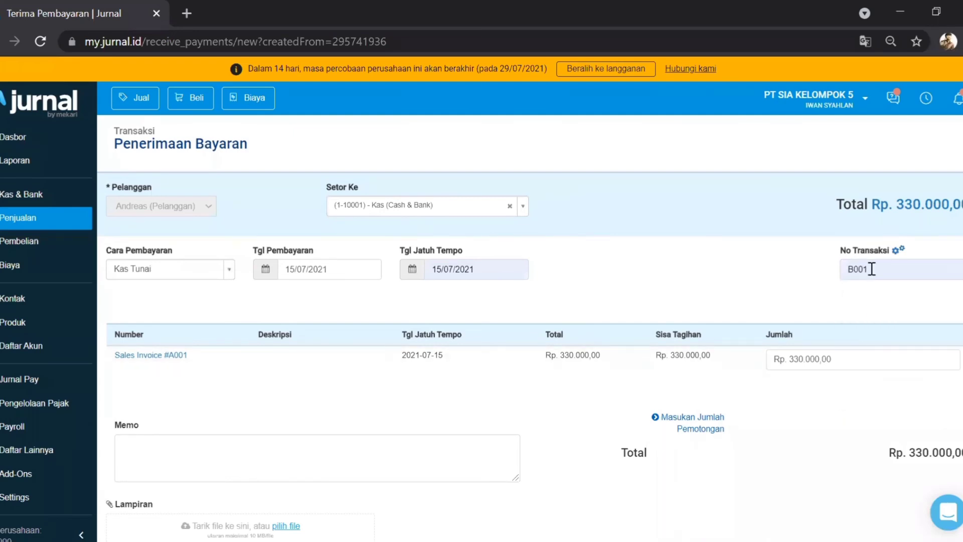
key("BackSpace")
key("BackSpace")
key("BackSpace")
key("BackSpace")
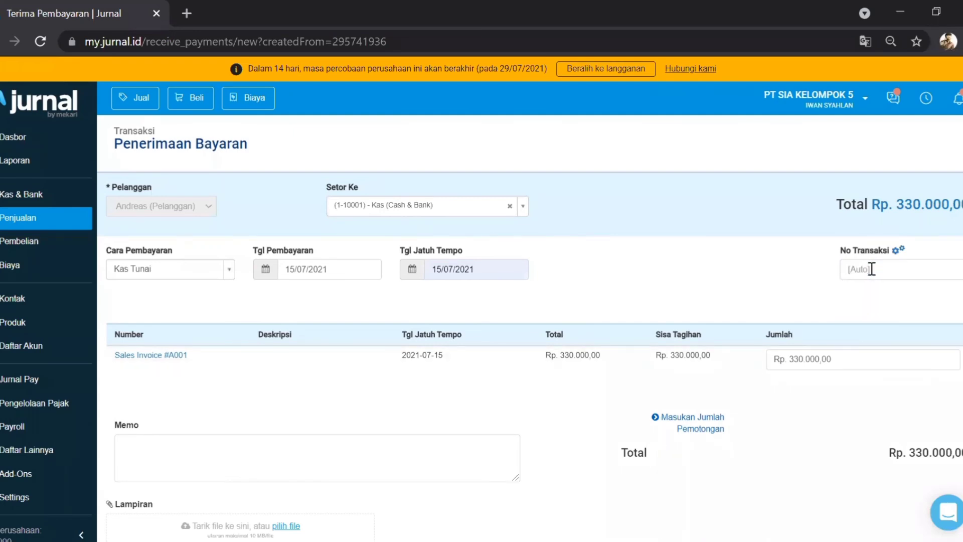
left_click(863, 331)
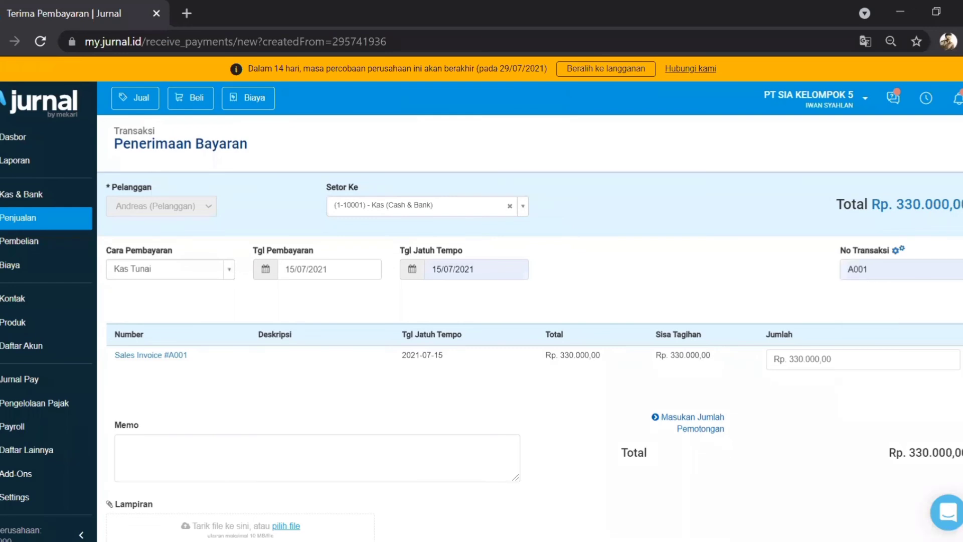
Step: Add an empty 0 deduction row and type the memo 'Alhamdulillah sehat ya Pak'
scroll(886, 342, "down", 3)
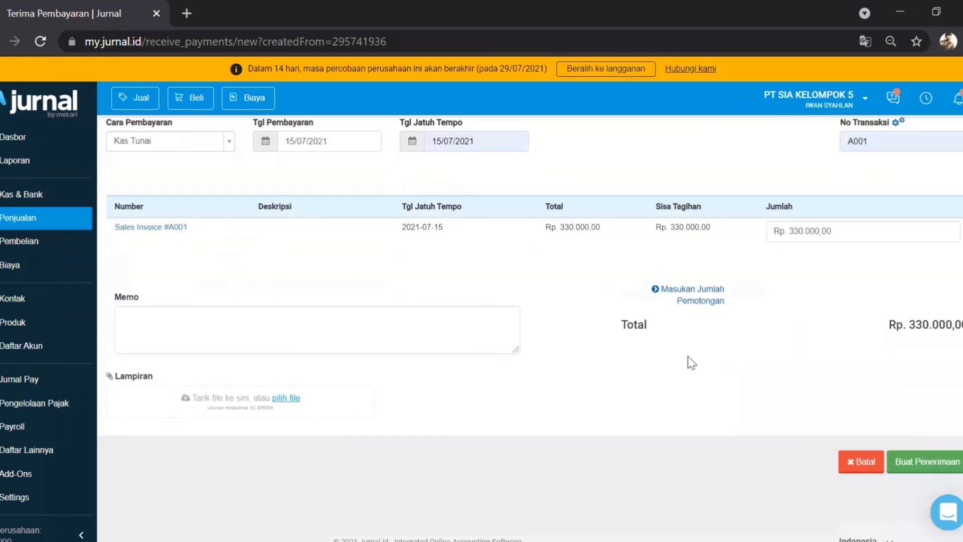
left_click(681, 296)
left_click(700, 308)
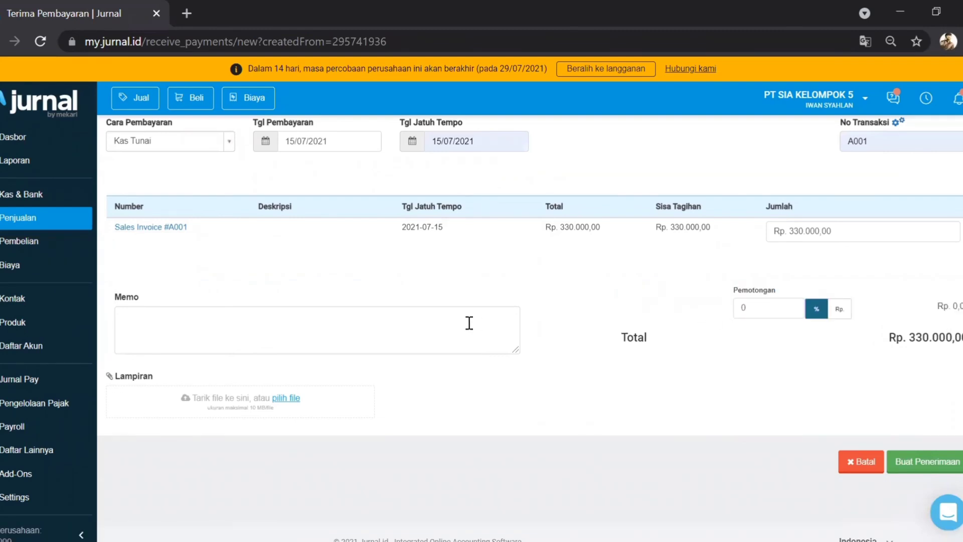
left_click(449, 325)
type("Alhamdulillah sehat ya Pak")
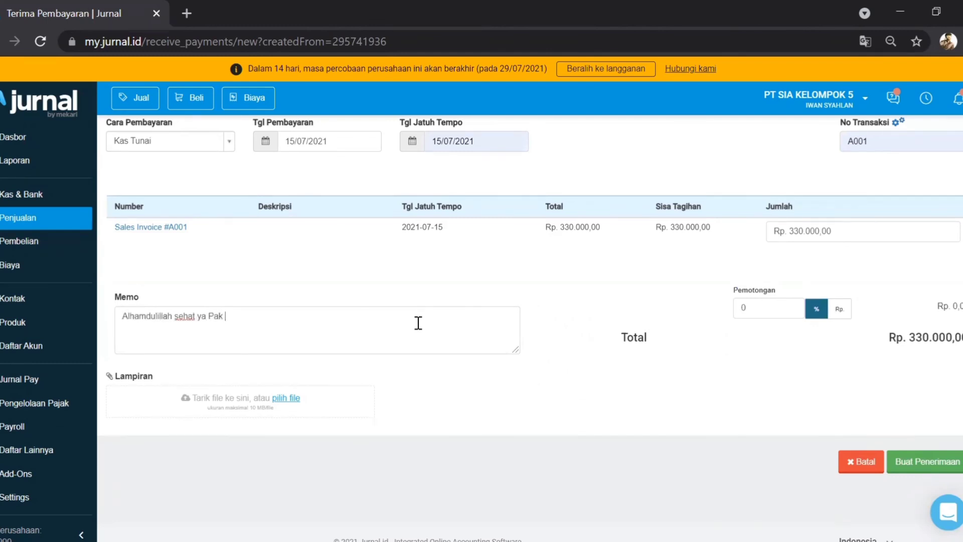
Step: Save Receive Payment #A001, then return to the sales list to confirm Invoice #A001 is Paid
left_click(927, 465)
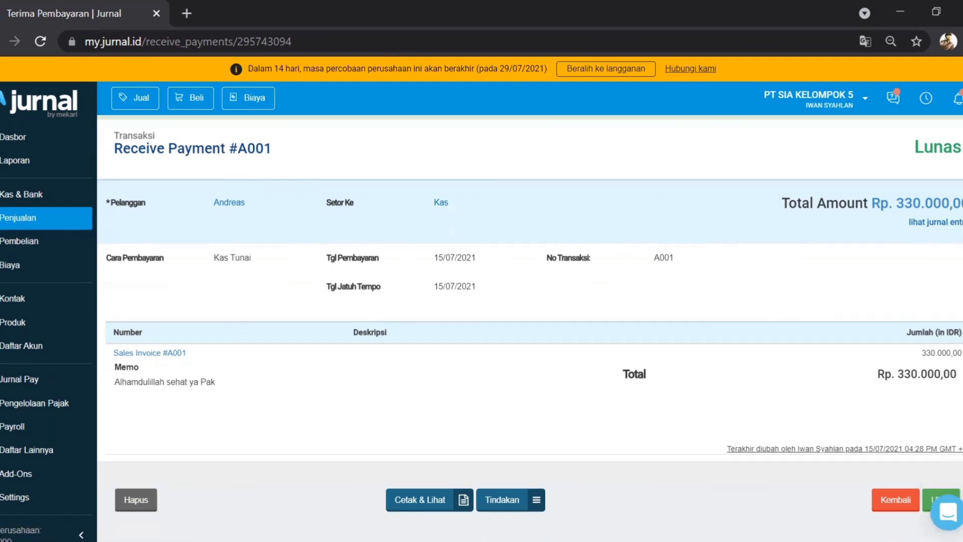
scroll(530, 328, "down", 3)
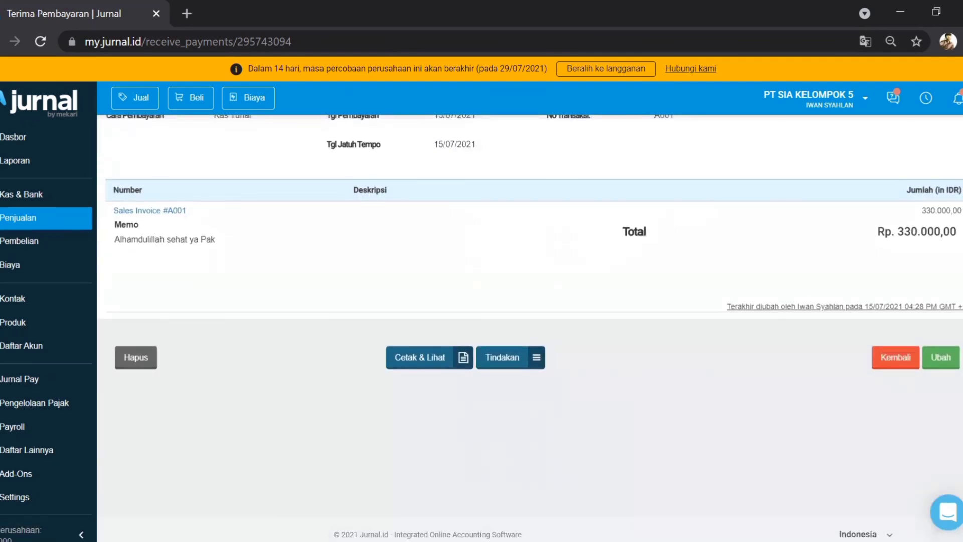
scroll(275, 189, "up", 3)
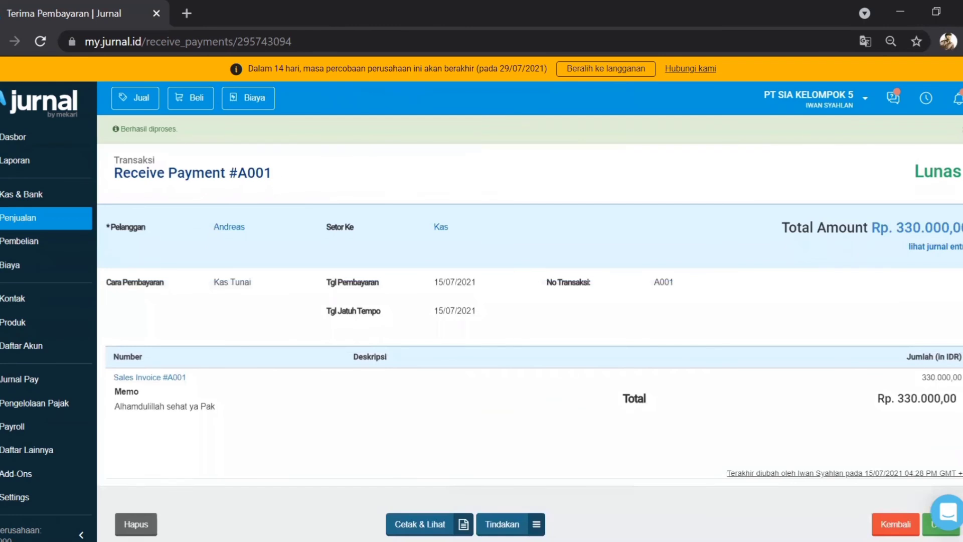
left_click(3, 226)
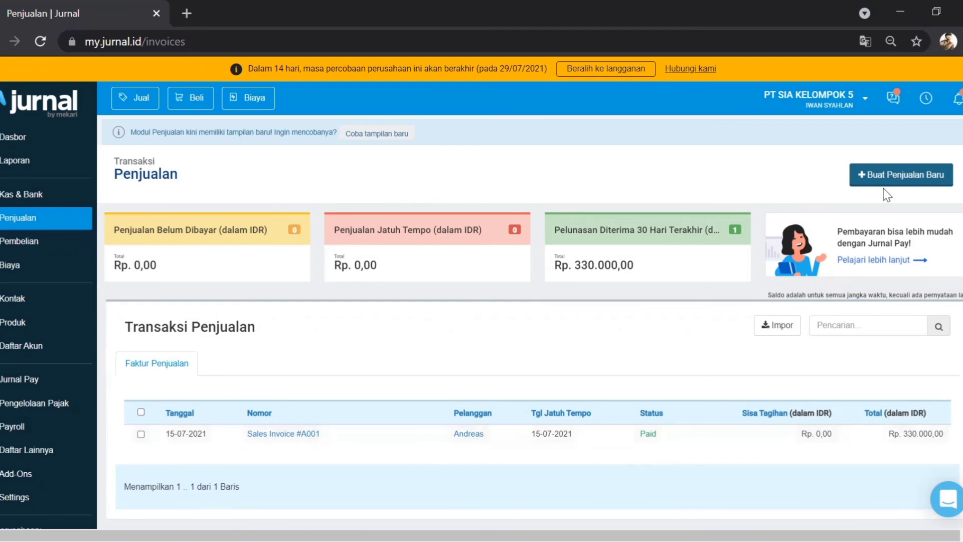
Step: Dismiss the new-sale options and go to the empty Biaya expenses page
left_click(888, 177)
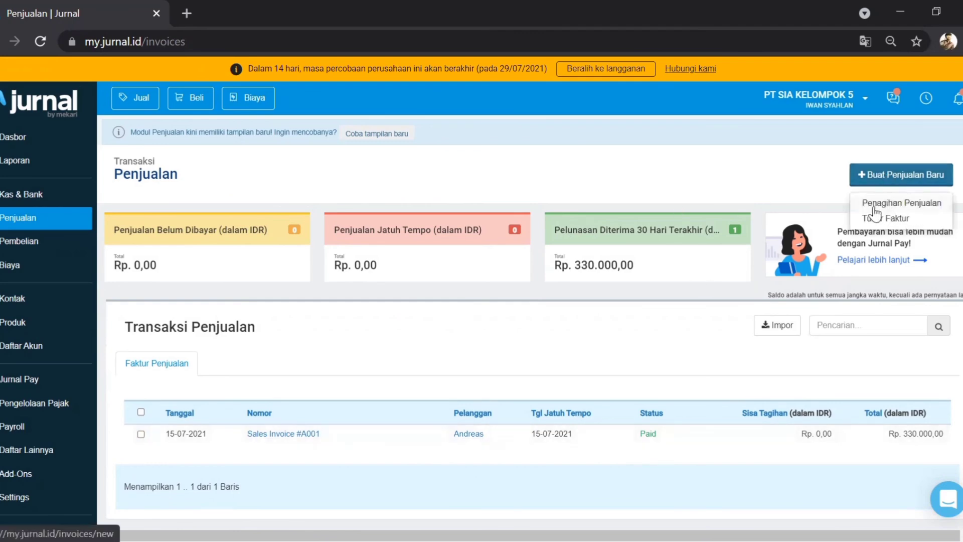
left_click(743, 188)
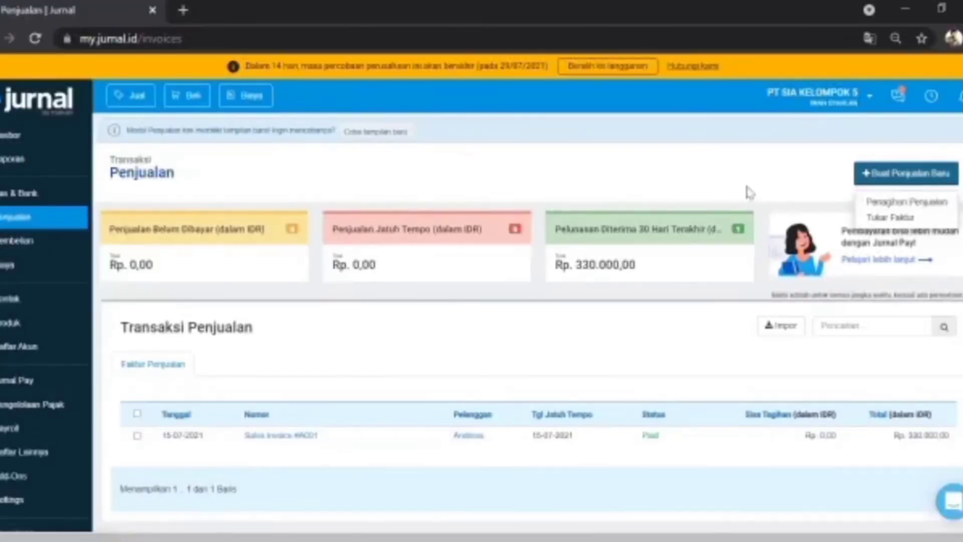
left_click(746, 187)
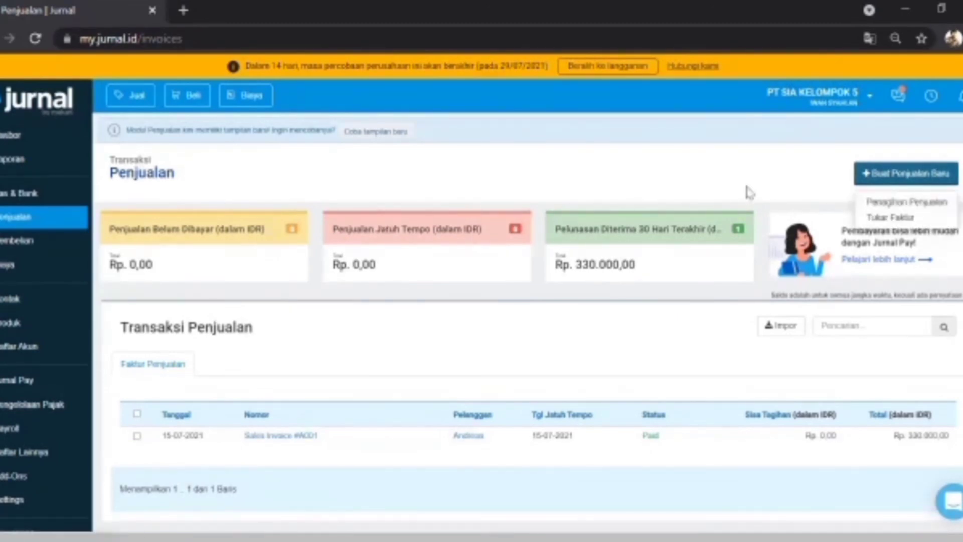
left_click(747, 191)
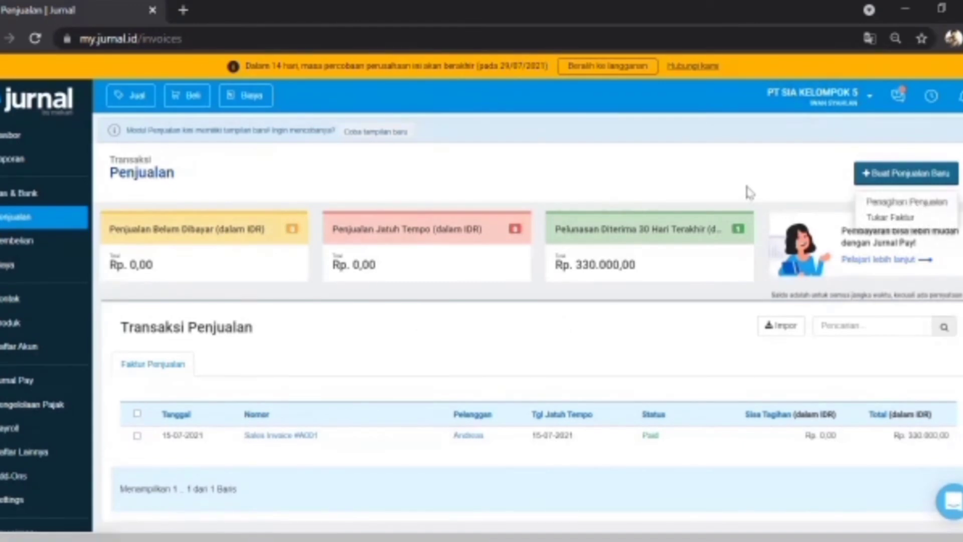
left_click(748, 190)
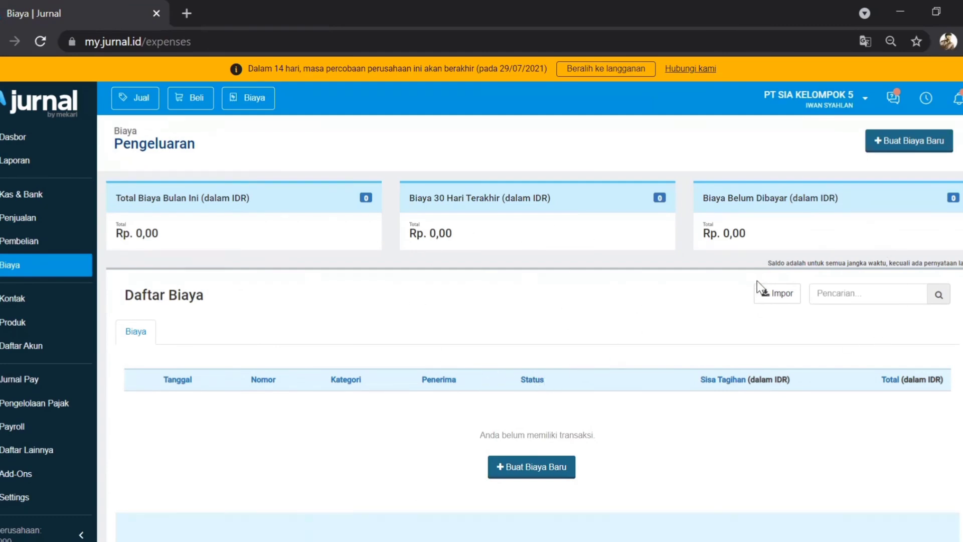
Step: Start a new expense to the employee, paid from Kas Tunai, numbered E001
left_click(901, 147)
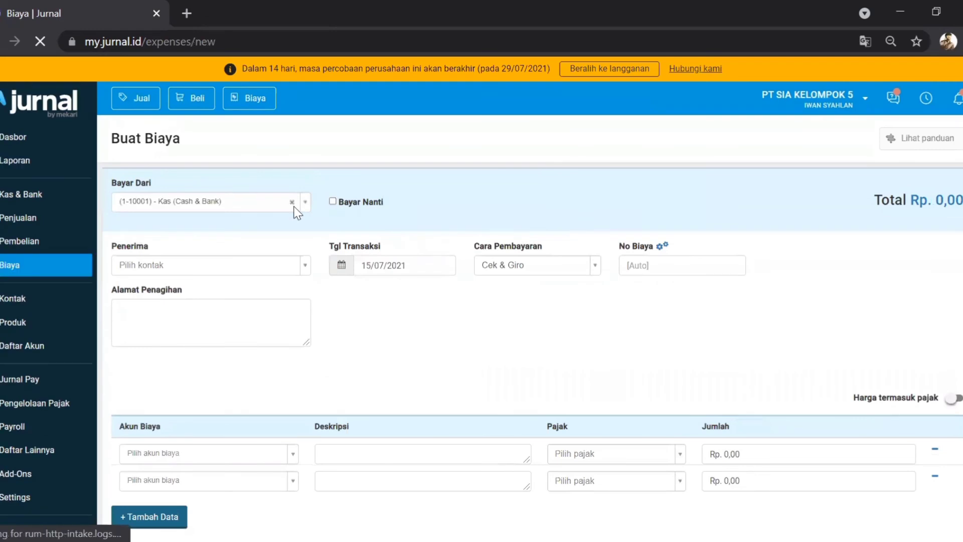
left_click(174, 264)
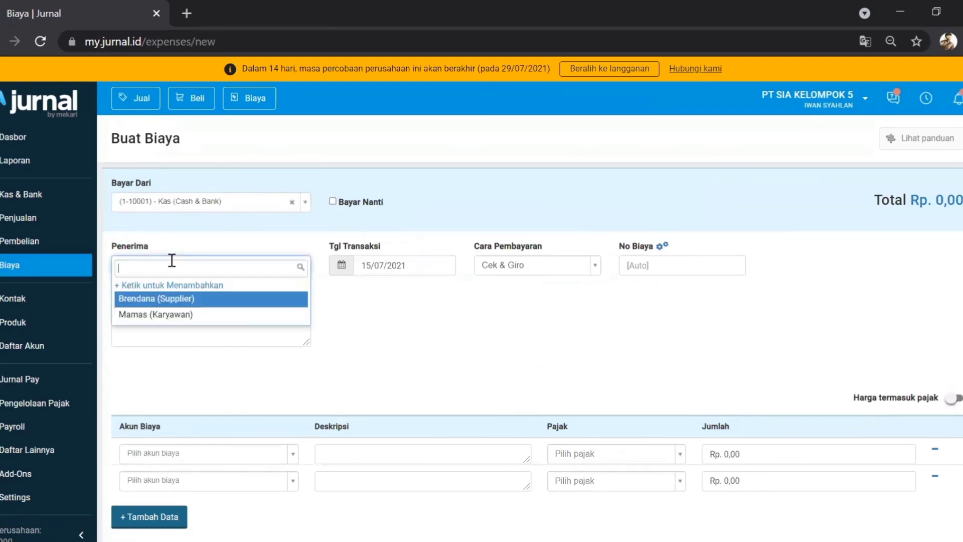
left_click(146, 321)
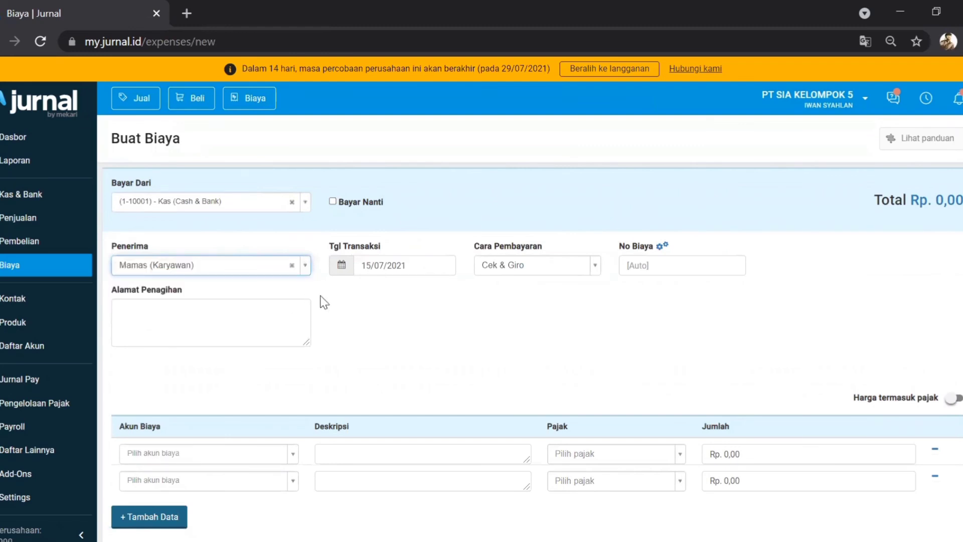
left_click(594, 267)
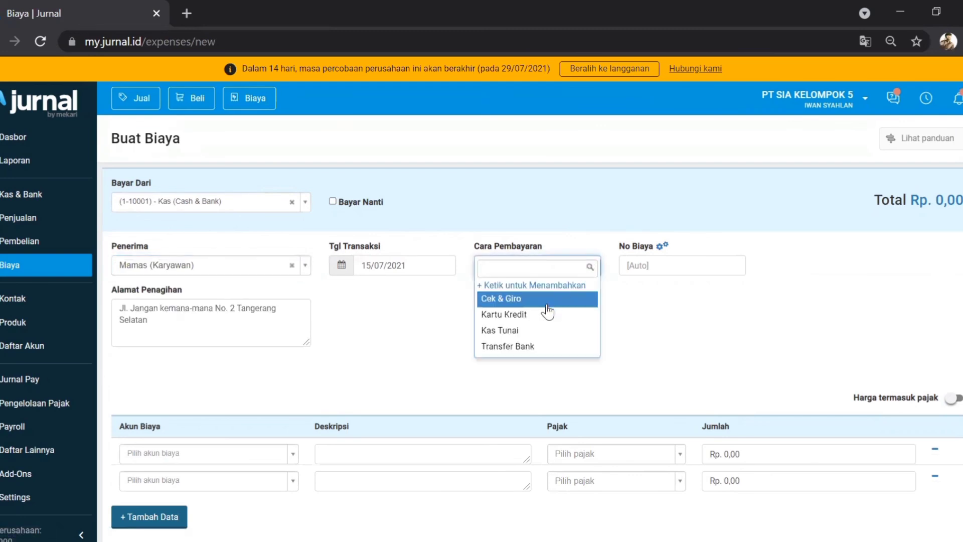
left_click(523, 331)
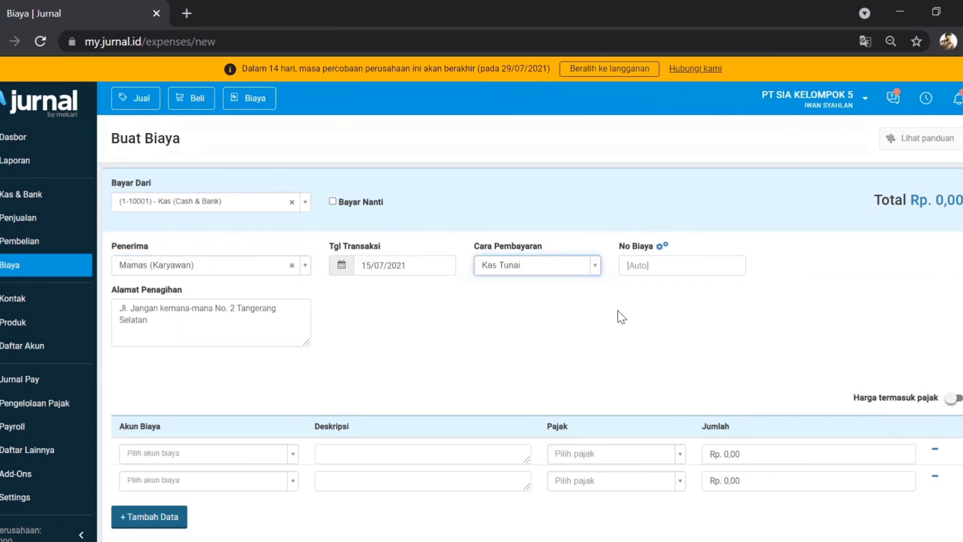
left_click(647, 265)
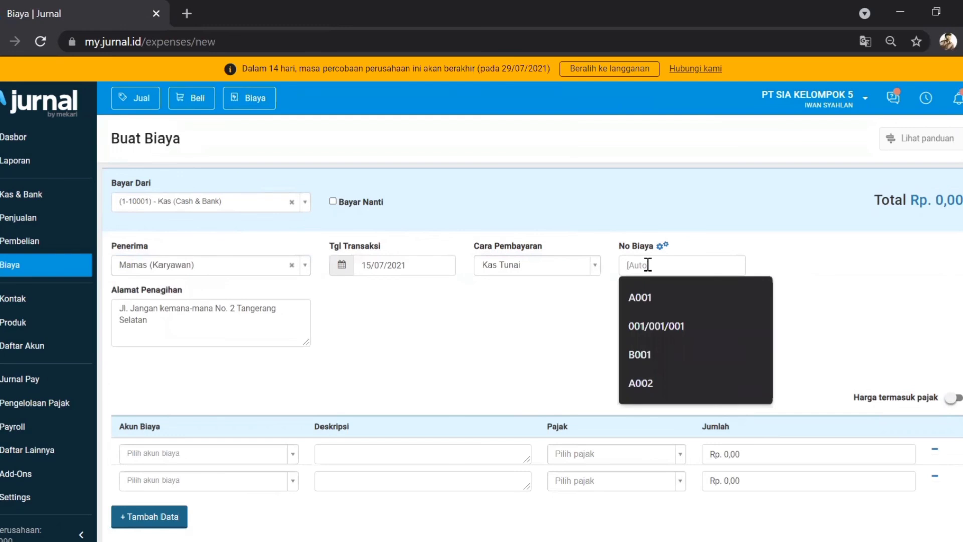
type("E001")
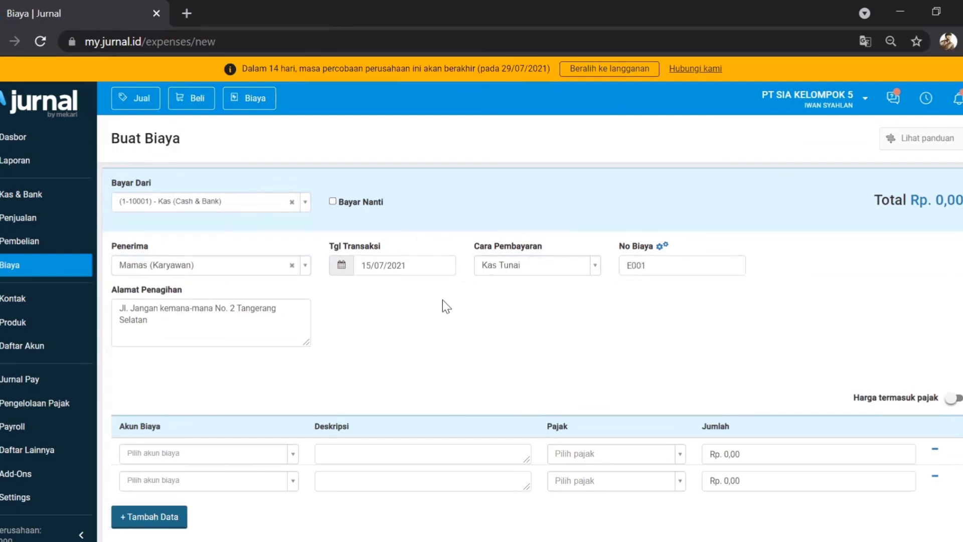
scroll(436, 299, "down", 2)
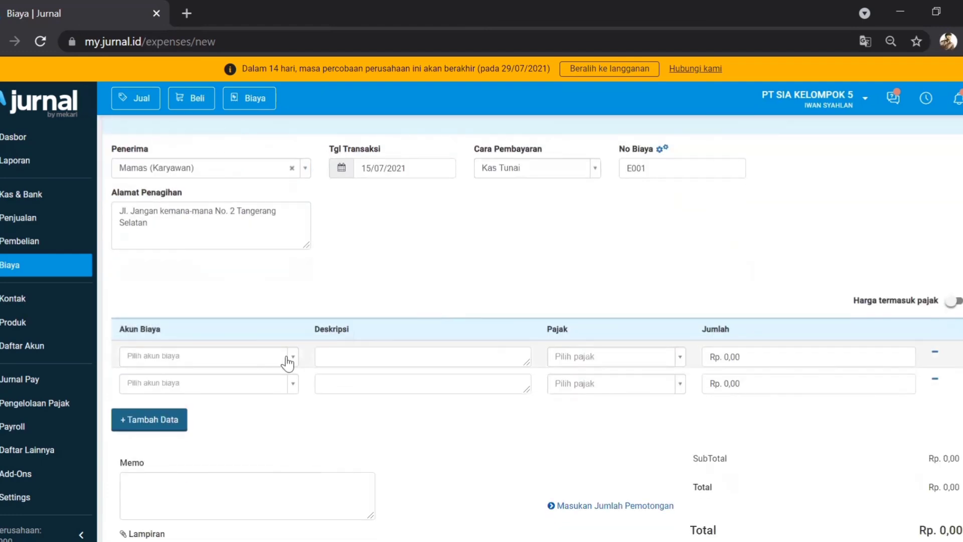
Step: Charge the first line to (6-60101) Gaji and describe it as the July salary
left_click(292, 356)
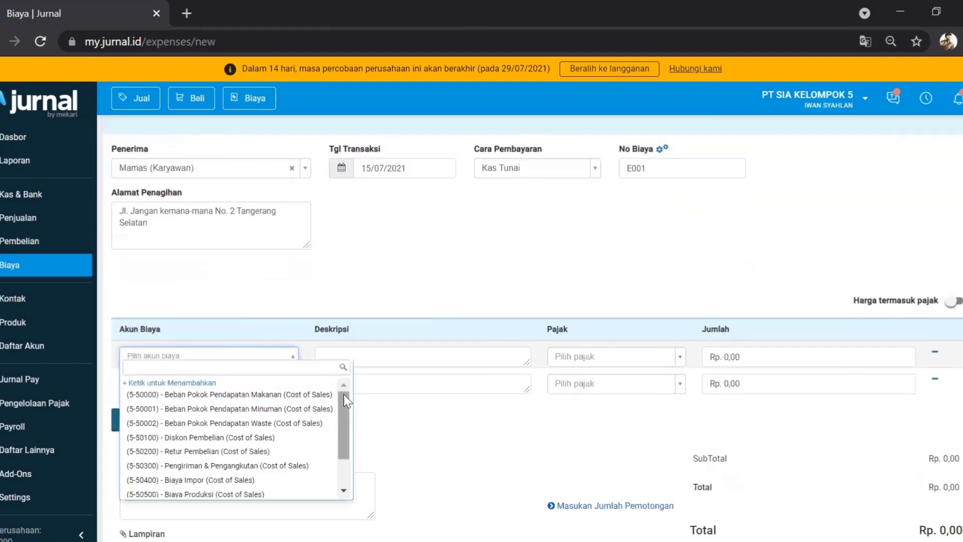
left_click_drag(339, 401, 333, 490)
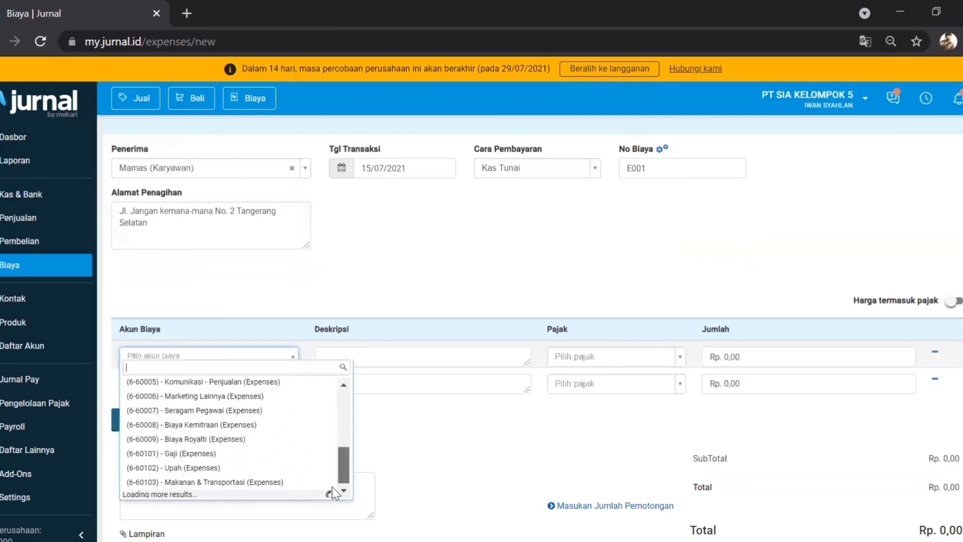
left_click(206, 452)
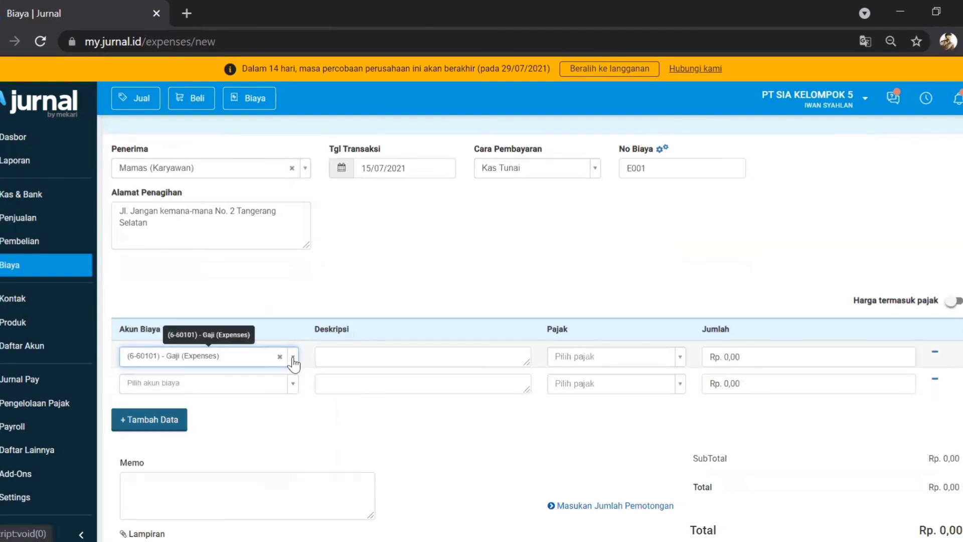
left_click(340, 357)
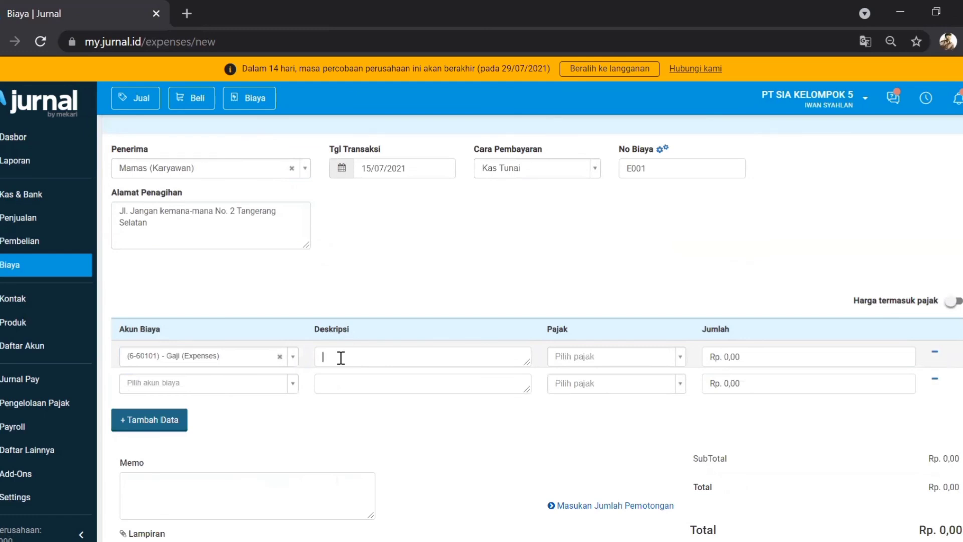
type("Dipergunakan untuk yang baik-baik y")
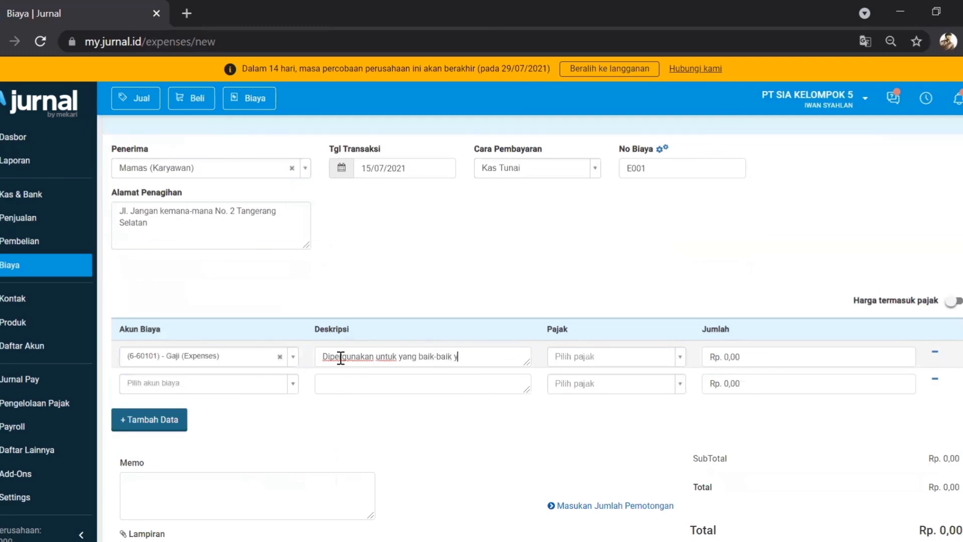
type("a Mamas")
type("ini gaji BU")
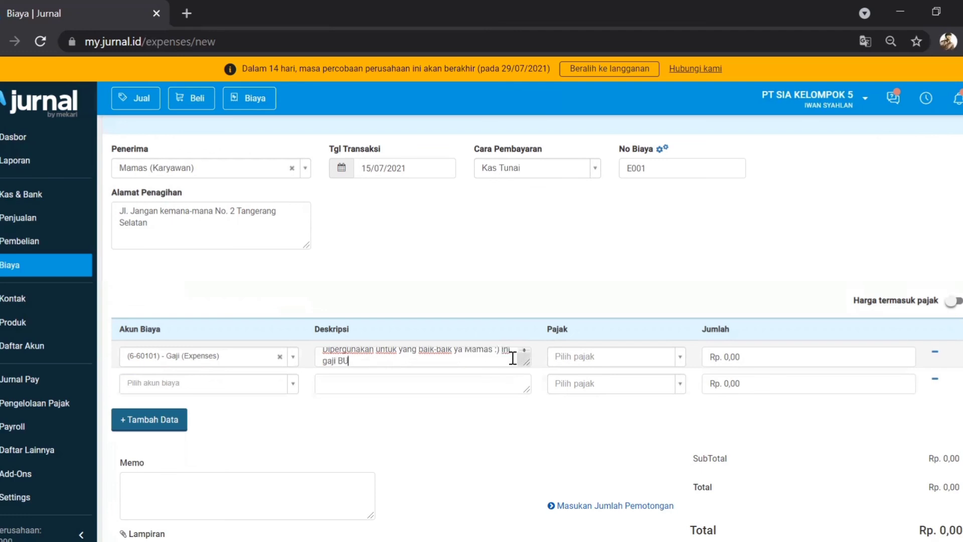
type("I")
key("BackSpace")
key("BackSpace")
type("lan Agustus")
key("BackSpace")
key("BackSpace")
key("BackSpace")
type("Juli")
Step: Leave the first line's tax empty and begin entering its amount
left_click(620, 358)
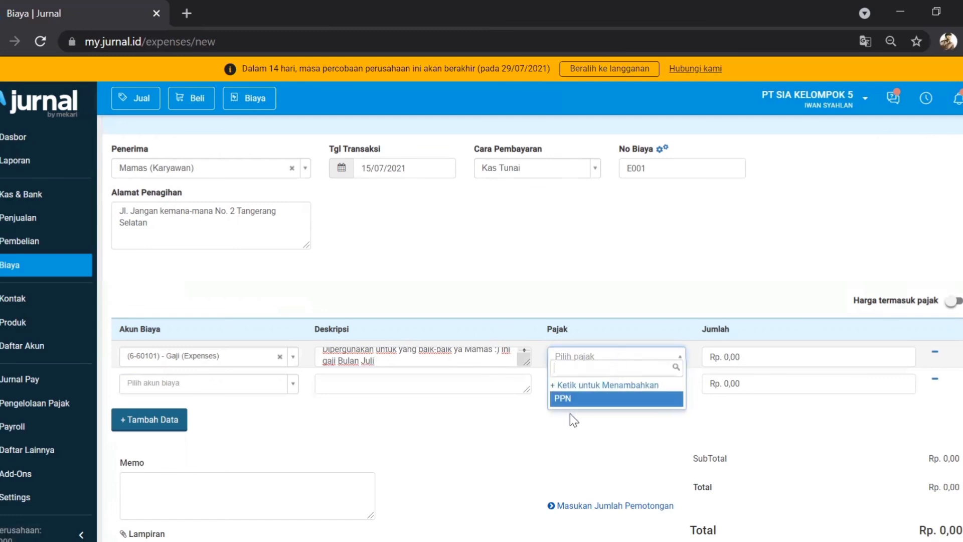
left_click(607, 428)
left_click(754, 357)
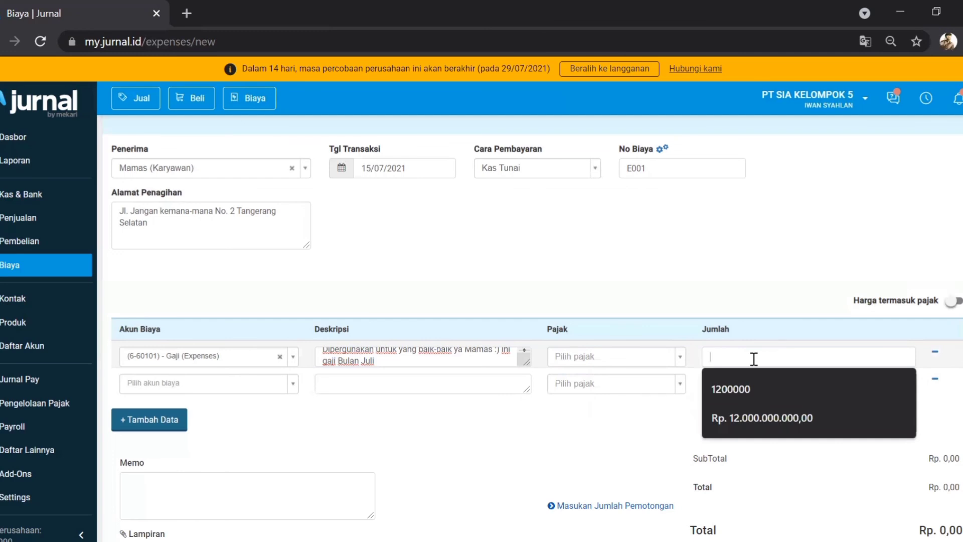
type("2")
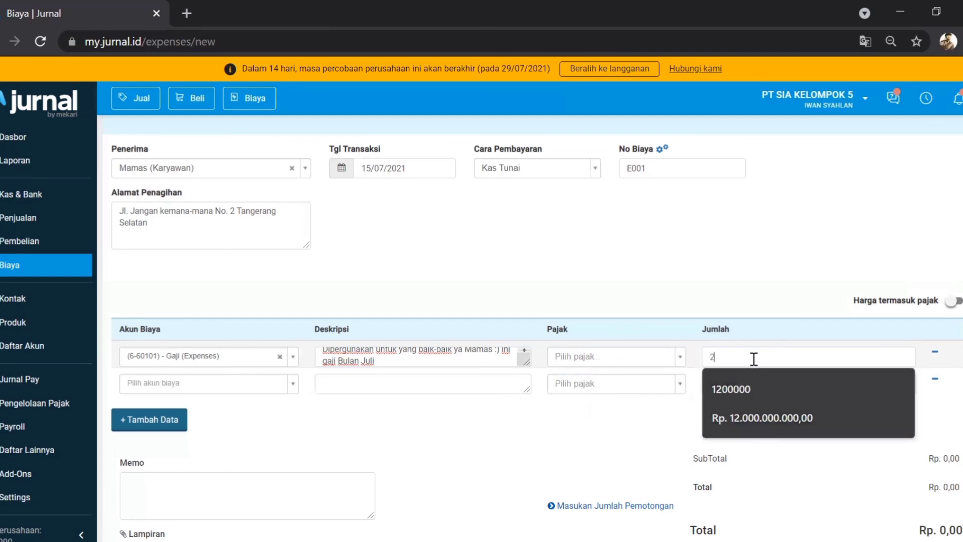
type("000000")
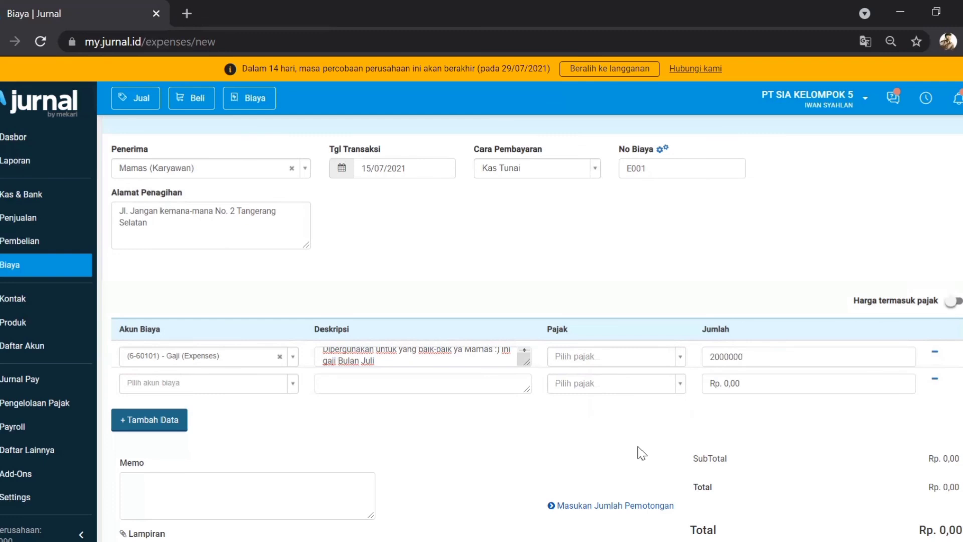
Step: Commit the 2.000.000 amount and save Expense #E001, confirming it is marked Lunas
scroll(641, 452, "down", 2)
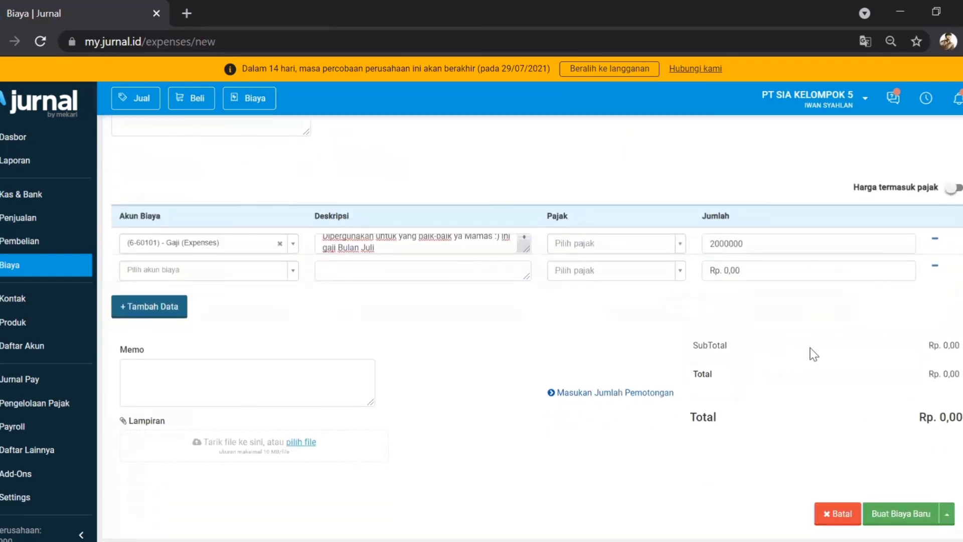
left_click(797, 327)
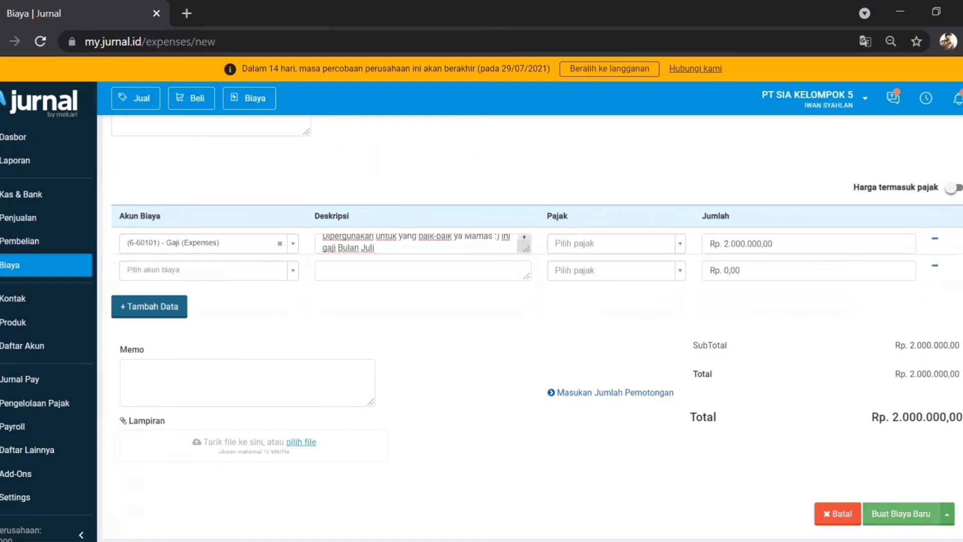
left_click(901, 514)
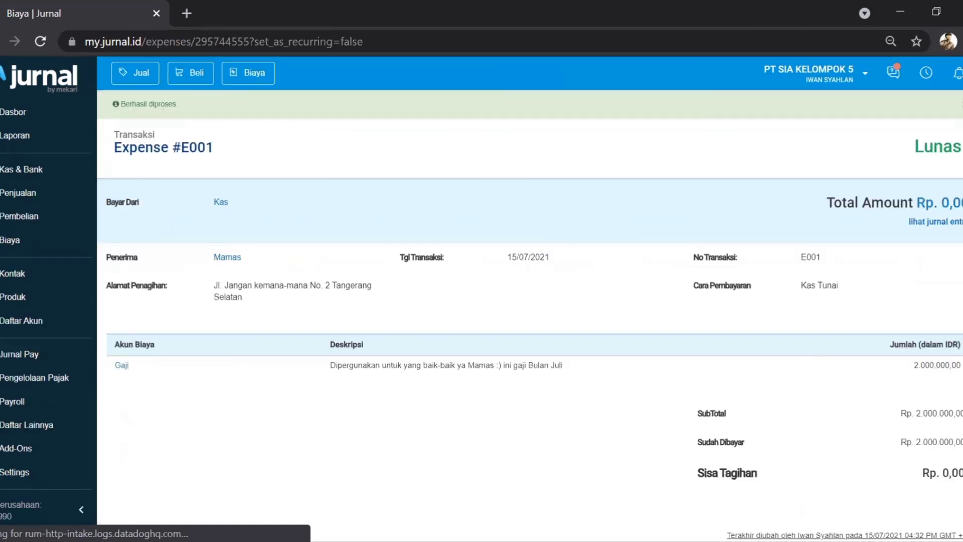
scroll(828, 423, "down", 1)
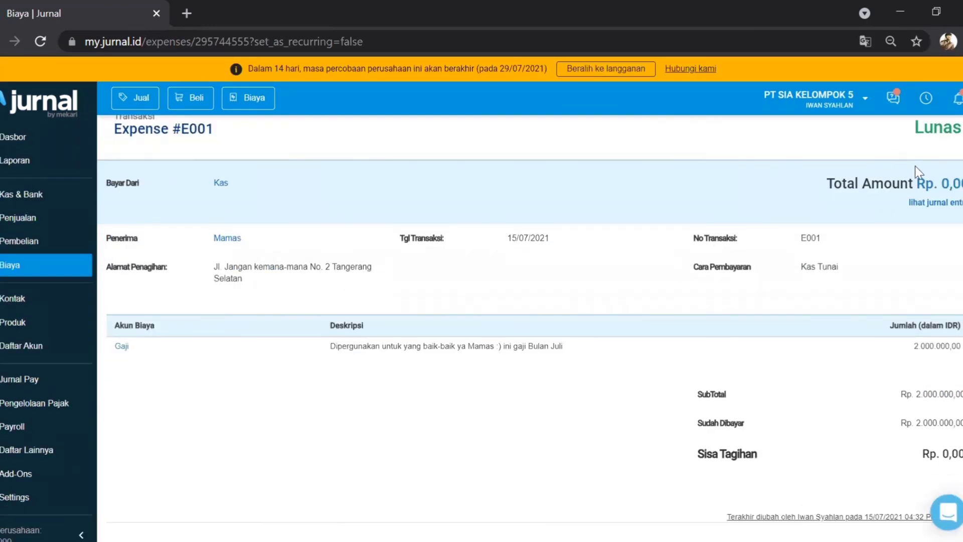
scroll(402, 225, "up", 1)
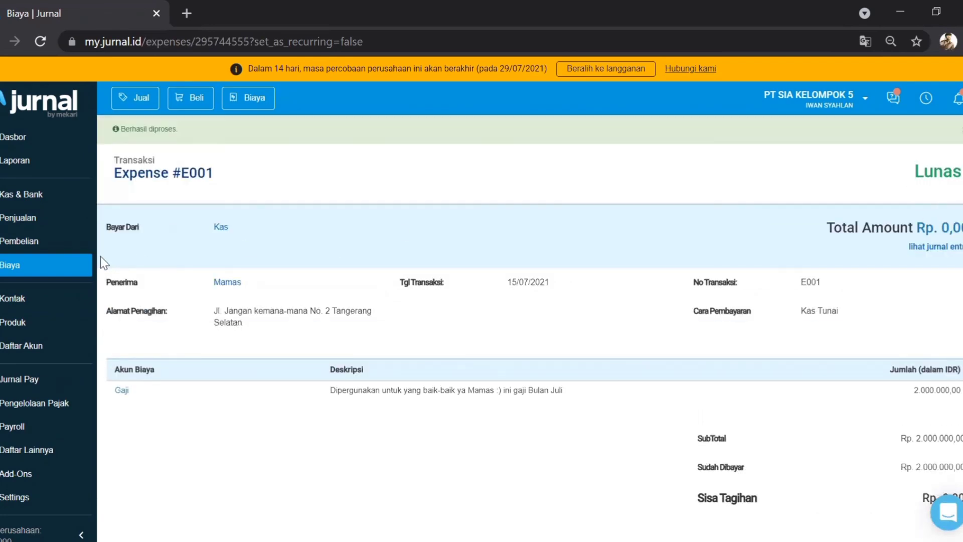
Step: Return to the Biaya list and check Expense #E001 for Gaji shows Paid, Rp. 2.000.000,00
left_click(71, 271)
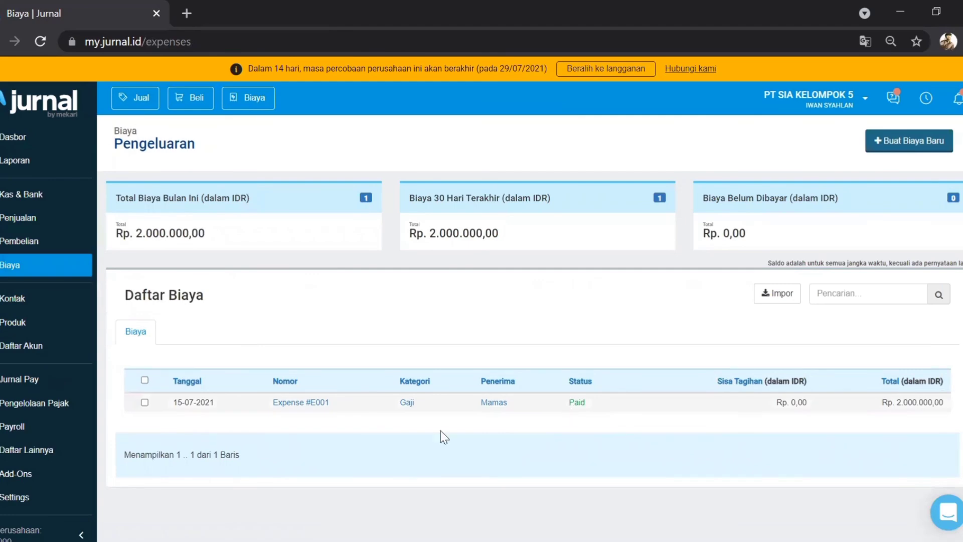
scroll(288, 483, "down", 3)
scroll(288, 482, "up", 3)
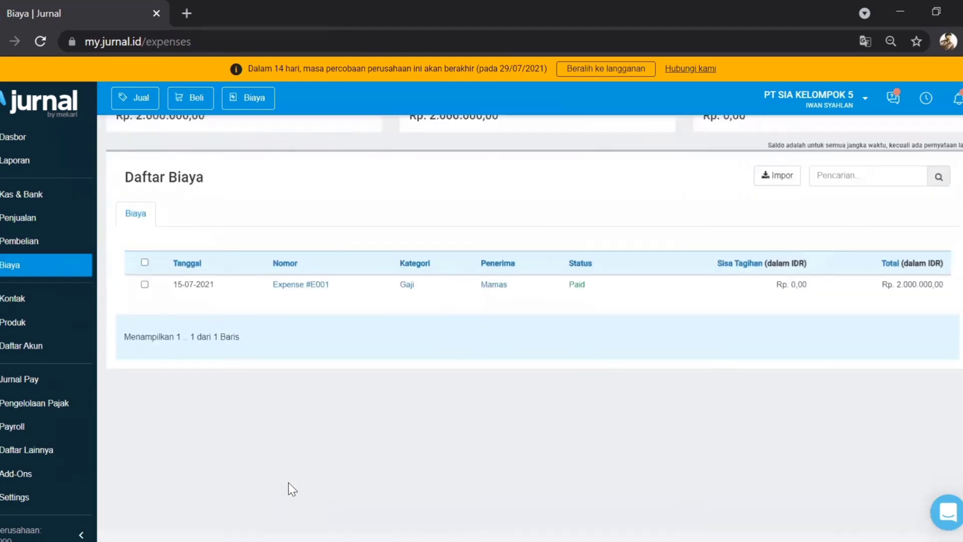